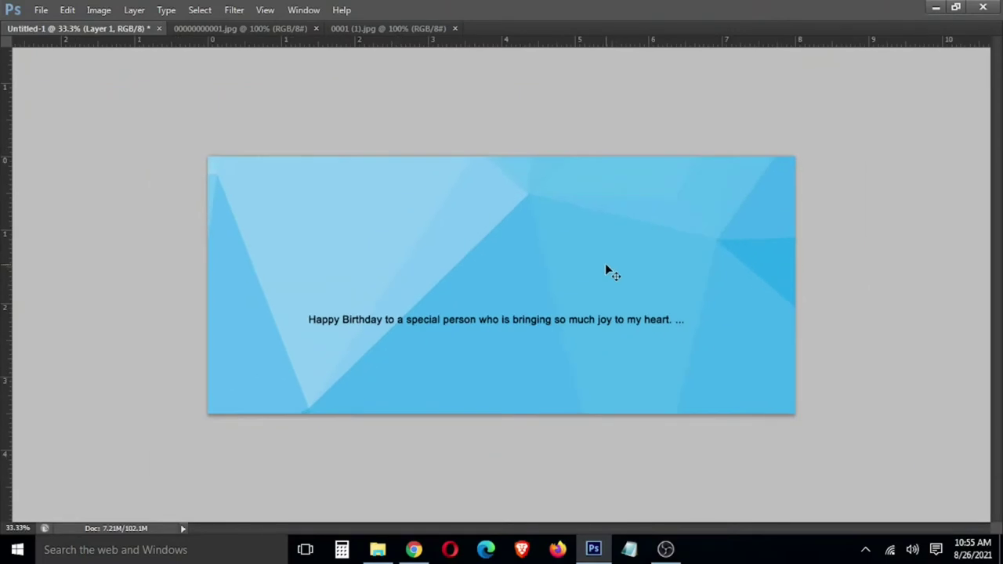
# - Scale down the blue geometric background image on Layer 1 and move it over the card
pyautogui.hotkey('ctrl', '-')
pyautogui.hotkey('ctrl', '-')
pyautogui.hotkey('ctrl', '-')
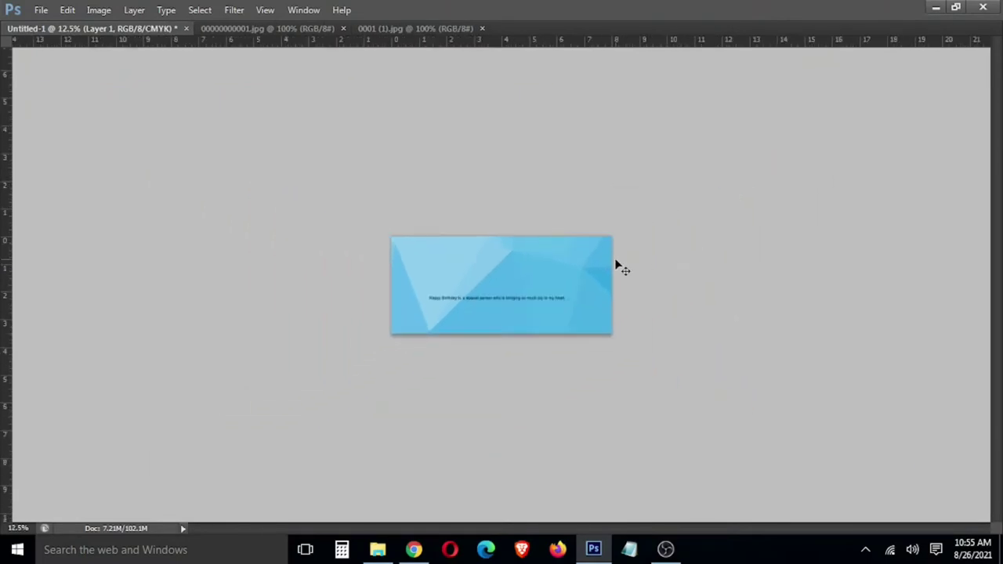
pyautogui.hotkey('ctrl', '-')
pyautogui.hotkey('ctrl', 't')
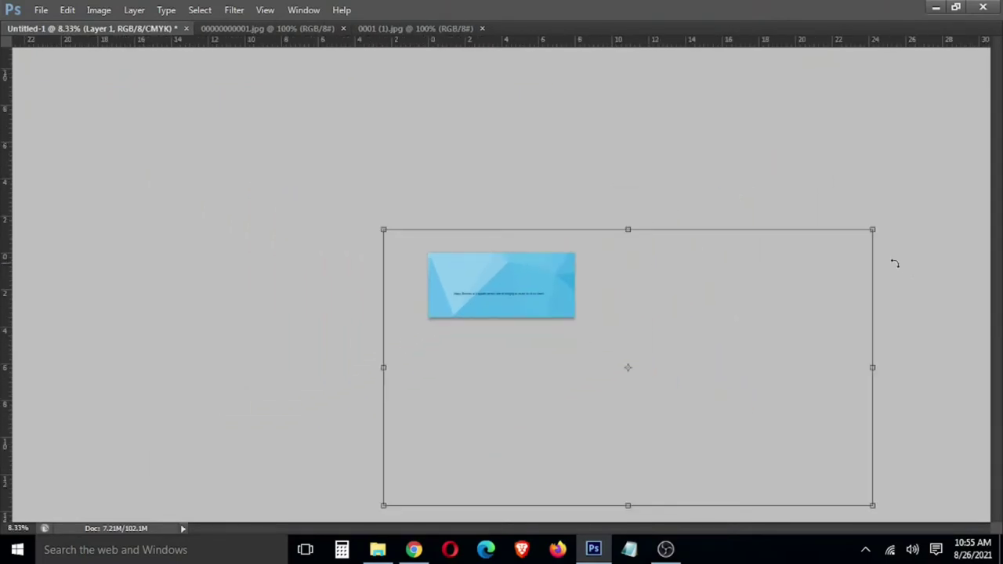
pyautogui.moveTo(873, 230); pyautogui.dragTo(757, 293)
pyautogui.moveTo(697, 394); pyautogui.dragTo(585, 304)
# - Flip the background image vertically, reposition it to cover the whole card and apply the transform
pyautogui.rightClick(532, 299)
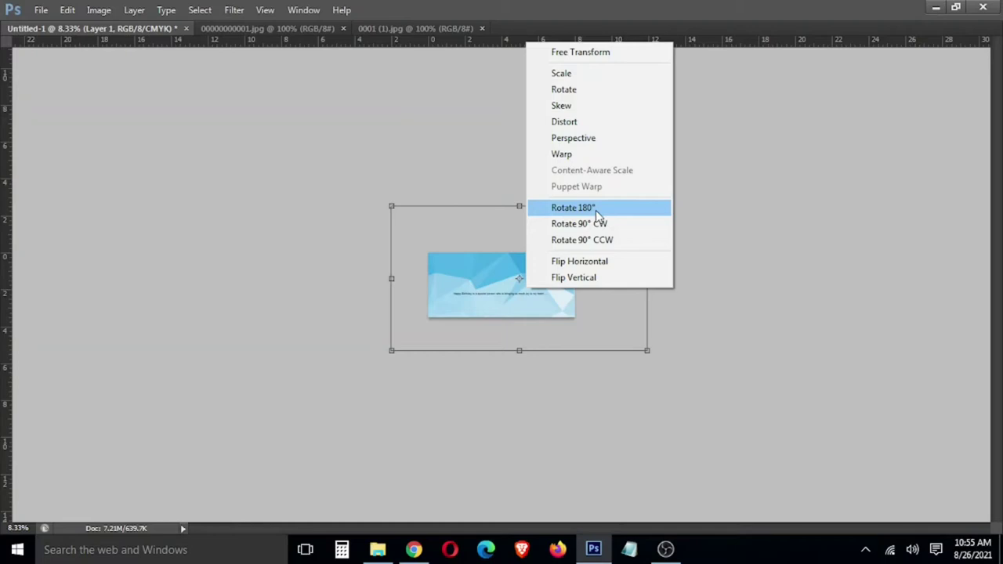
pyautogui.click(591, 278)
pyautogui.moveTo(584, 279)
pyautogui.mouseDown()
pyautogui.moveTo(559, 319)
pyautogui.moveTo(572, 275)
pyautogui.mouseUp()
pyautogui.rightClick(565, 315)
pyautogui.click(618, 228)
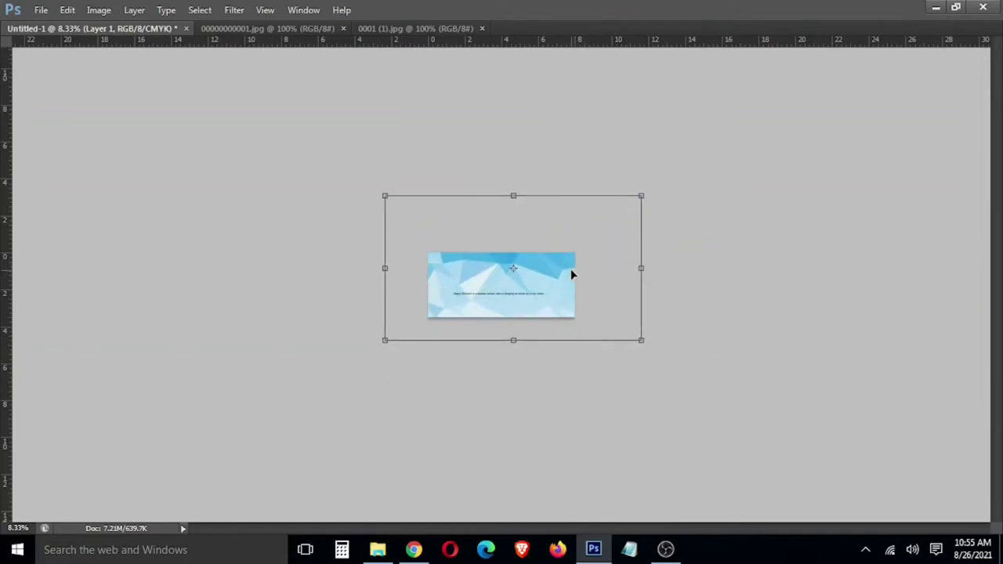
pyautogui.press('Return')
pyautogui.hotkey('ctrl', '+')
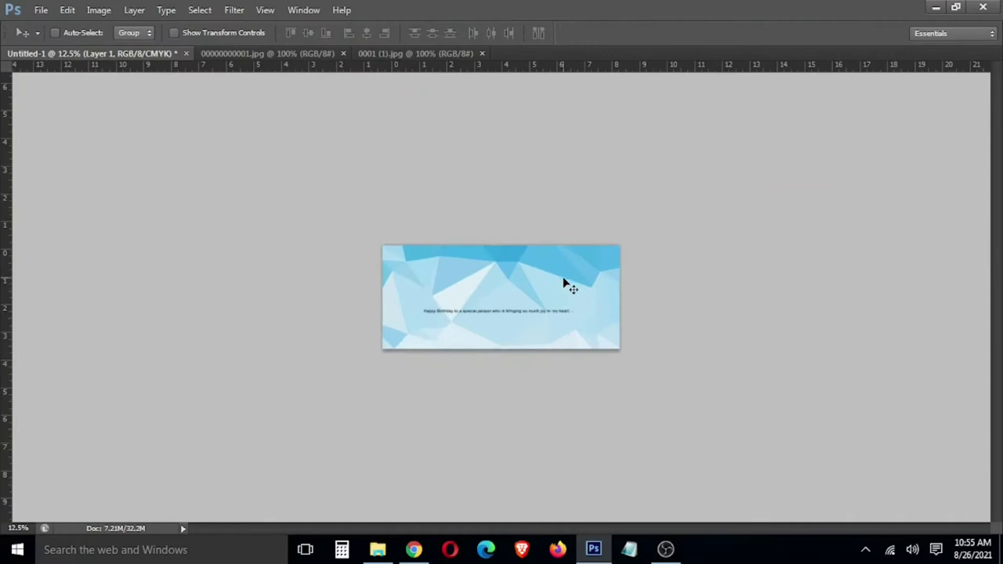
pyautogui.hotkey('ctrl', '+')
# - Copy the 00000000001.jpg camp photo onto the Untitled-1 card and close its source document
pyautogui.click(391, 53)
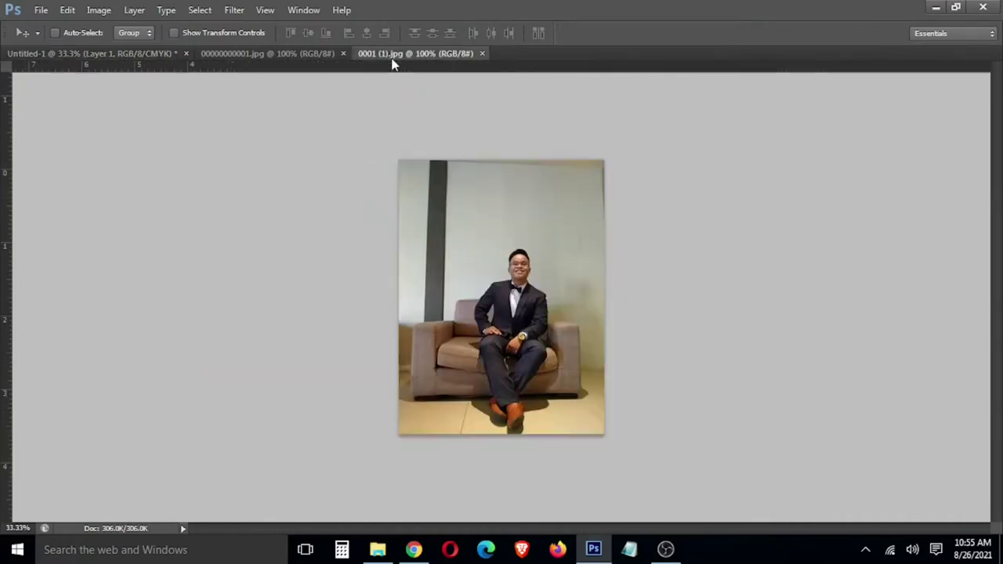
pyautogui.click(243, 53)
pyautogui.moveTo(272, 53); pyautogui.dragTo(279, 238)
pyautogui.click(157, 57)
pyautogui.moveTo(313, 392); pyautogui.dragTo(727, 232)
pyautogui.click(412, 236)
# - Enlarge the camp photo to about 227%, rotate it about 3.1° and place it near the card's right edge
pyautogui.hotkey('ctrl', 't')
pyautogui.moveTo(714, 282); pyautogui.dragTo(631, 398)
pyautogui.moveTo(807, 424); pyautogui.dragTo(805, 425)
pyautogui.moveTo(744, 356); pyautogui.dragTo(737, 367)
pyautogui.moveTo(813, 426); pyautogui.dragTo(814, 433)
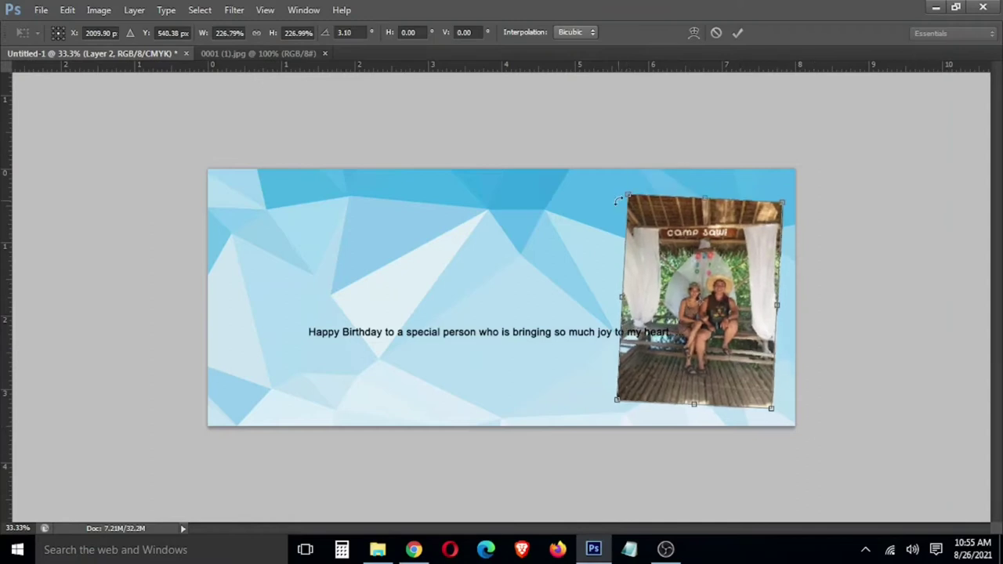
pyautogui.press('Return')
# - Brighten the camp photo with a Curves adjustment
pyautogui.hotkey('ctrl', 'm')
pyautogui.moveTo(185, 356); pyautogui.dragTo(167, 343)
pyautogui.click(345, 226)
# - Give the camp photo a white outside stroke of about 7 px and a drop shadow with distance 12 px, spread 7% and size 5 px
pyautogui.press('Tab')
pyautogui.rightClick(893, 168)
pyautogui.click(712, 125)
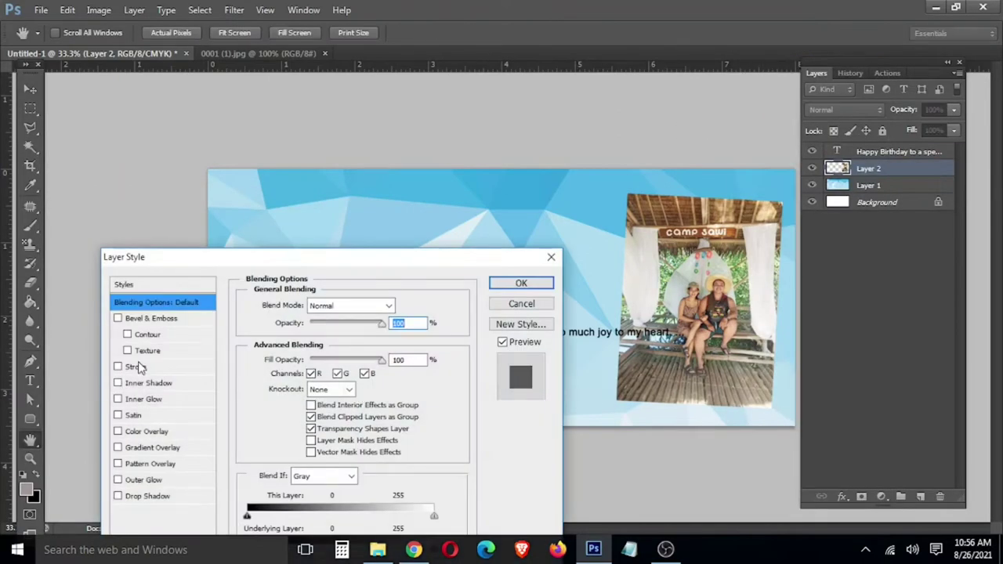
pyautogui.click(134, 367)
pyautogui.click(284, 411)
pyautogui.click(153, 247)
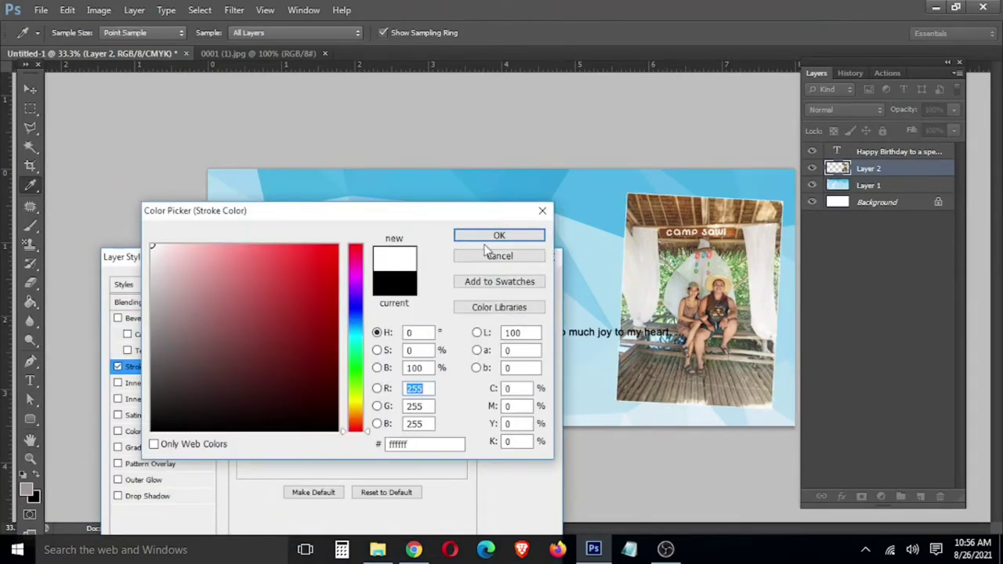
pyautogui.click(494, 236)
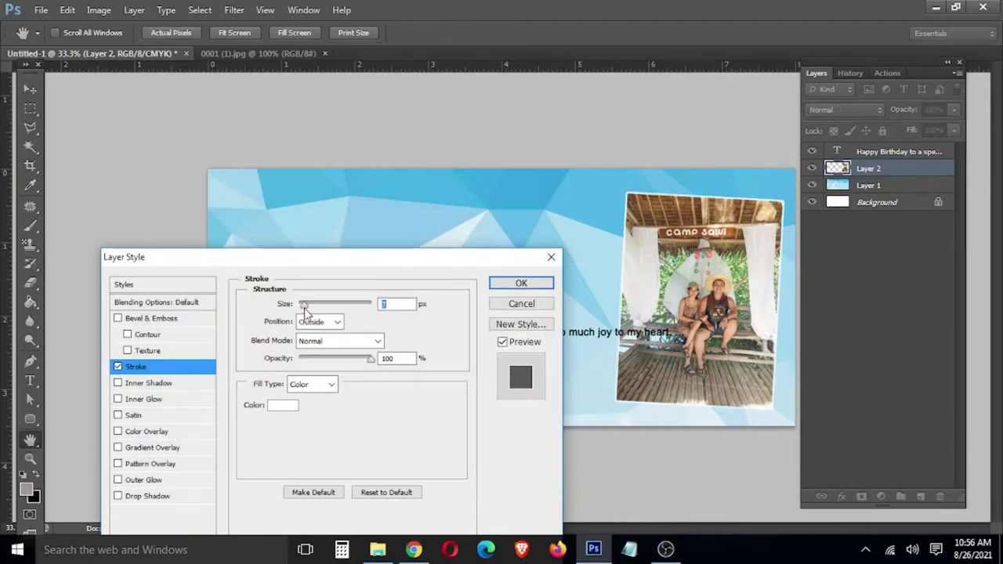
pyautogui.click(188, 500)
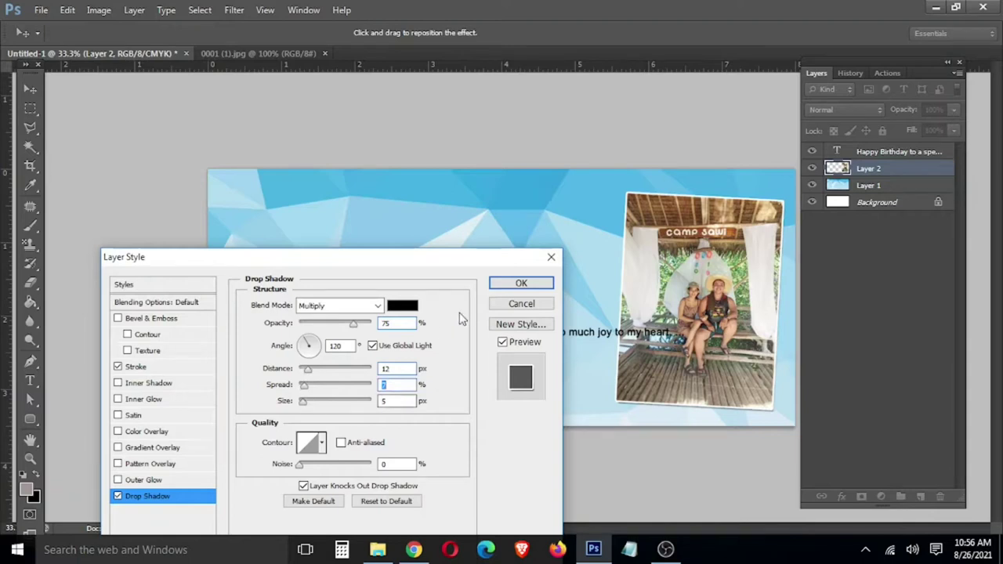
pyautogui.click(511, 285)
# - Select the seated man in 0001 (1).jpg with a rectangular marquee and copy that area onto the card
pyautogui.click(259, 54)
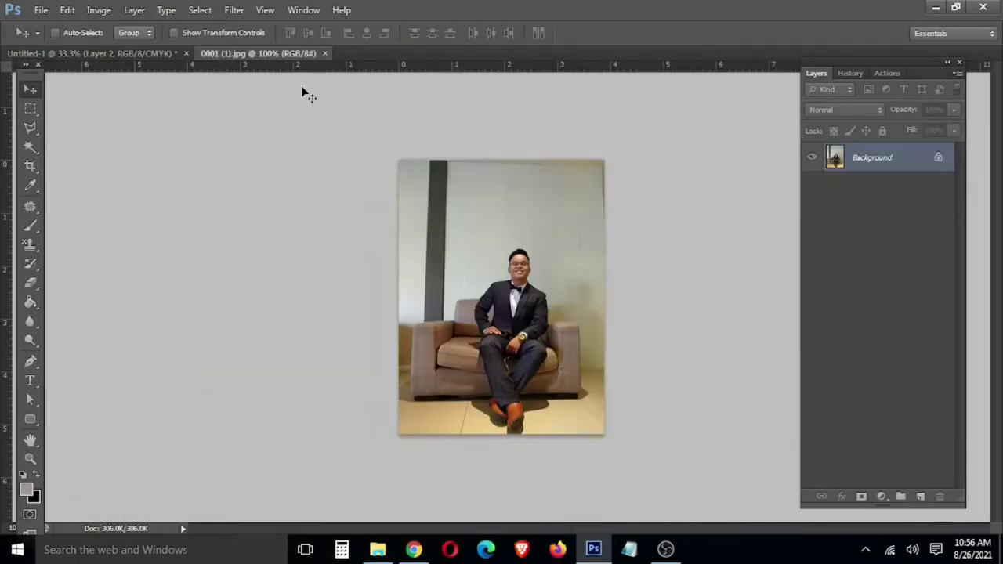
pyautogui.press('m')
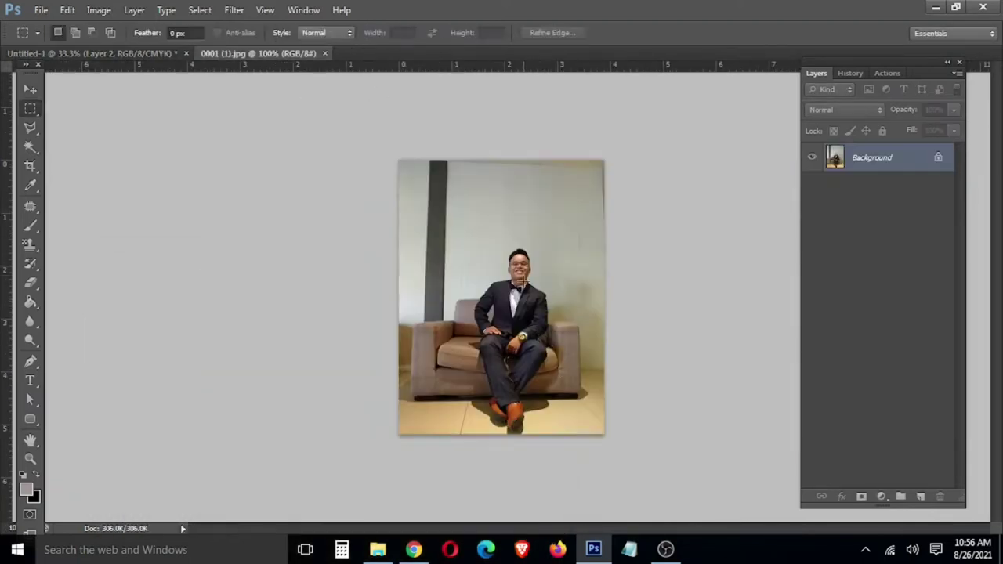
pyautogui.moveTo(456, 230); pyautogui.dragTo(571, 433)
pyautogui.press('v')
pyautogui.moveTo(533, 353); pyautogui.dragTo(243, 418)
# - Enlarge the seated man's photo to about 360% and align it with the card's lower-left edge
pyautogui.hotkey('ctrl', 't')
pyautogui.moveTo(246, 358); pyautogui.dragTo(421, 225)
pyautogui.moveTo(306, 395)
pyautogui.mouseDown()
pyautogui.moveTo(286, 403)
pyautogui.moveTo(296, 394)
pyautogui.mouseUp()
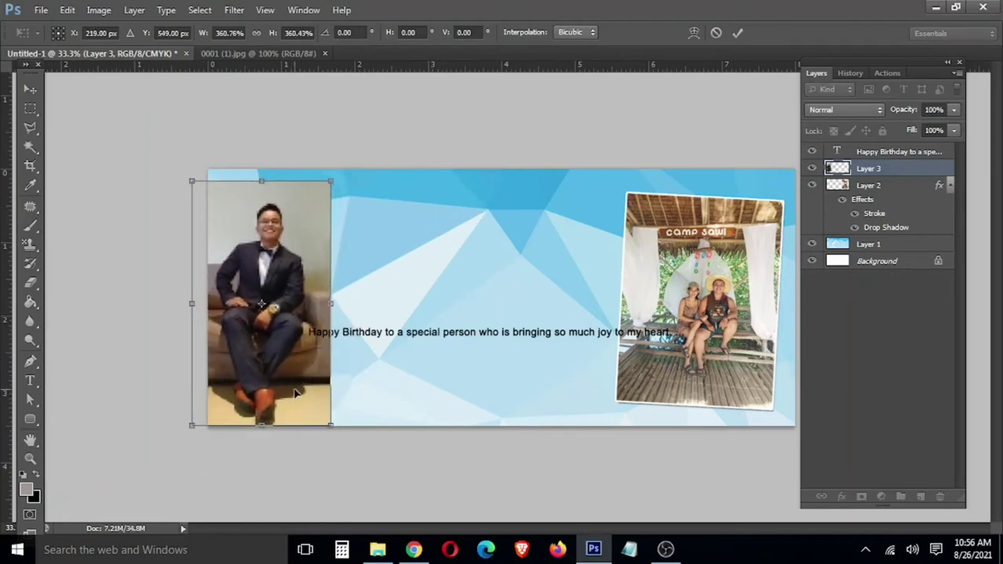
pyautogui.press('Return')
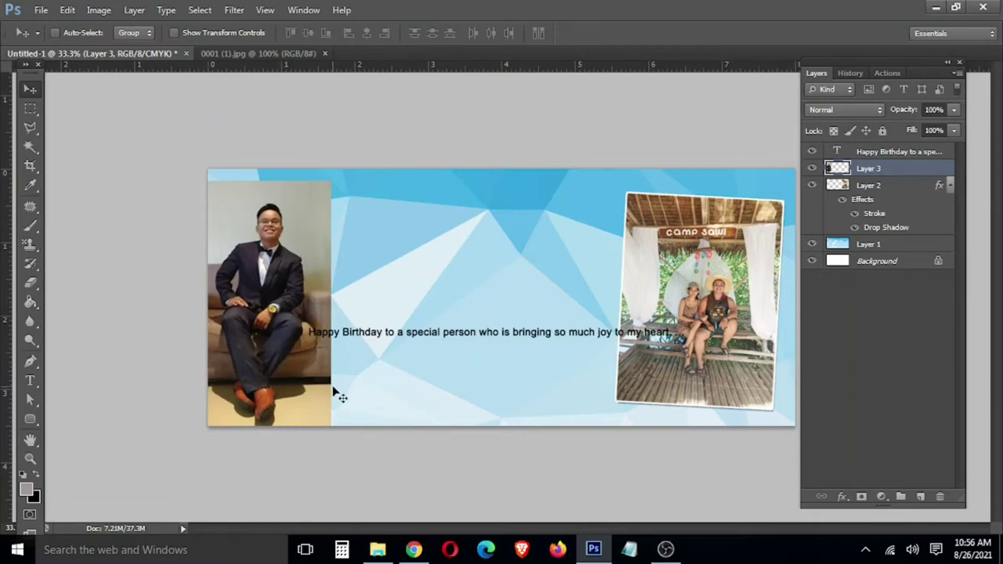
# - Select a narrow vertical strip at the sofa's right edge and copy it to a new layer
pyautogui.hotkey('ctrl', '+')
pyautogui.moveTo(325, 407); pyautogui.dragTo(481, 376)
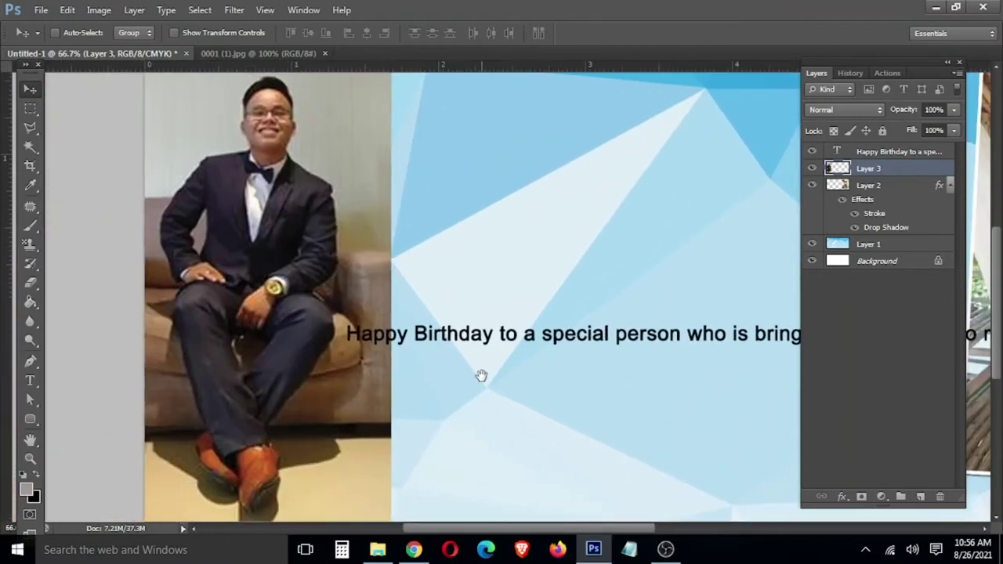
pyautogui.press('m')
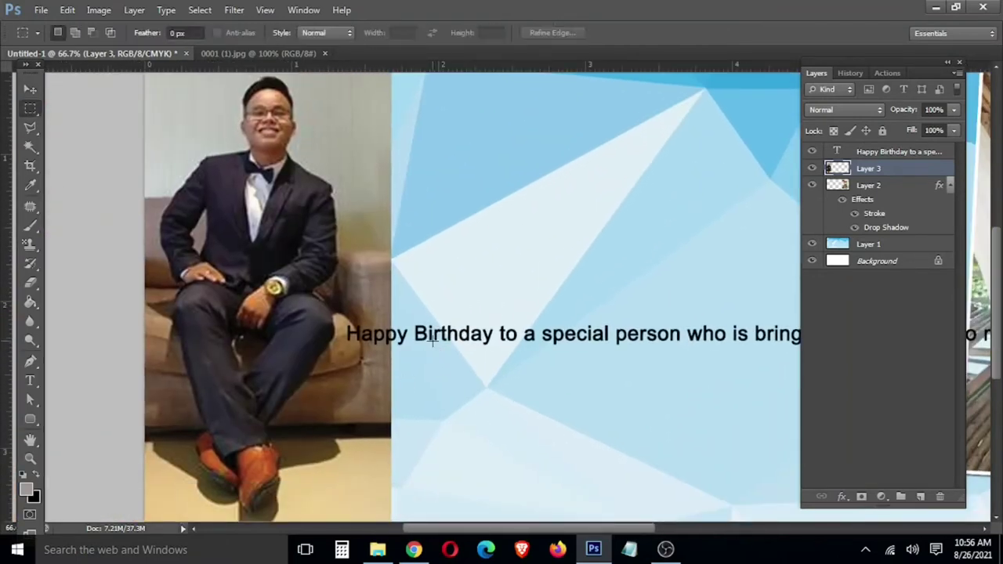
pyautogui.moveTo(405, 235); pyautogui.dragTo(372, 427)
pyautogui.rightClick(373, 398)
pyautogui.click(425, 242)
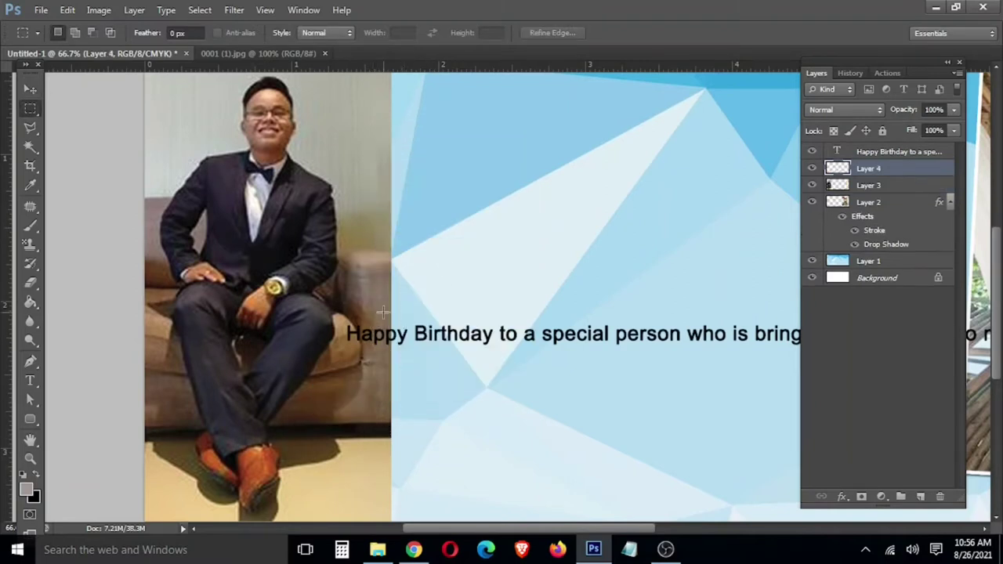
# - Flip the sofa strip horizontally, place it against the photo's right edge and adjust its outer corners to extend the sofa
pyautogui.hotkey('ctrl', 't')
pyautogui.rightClick(384, 307)
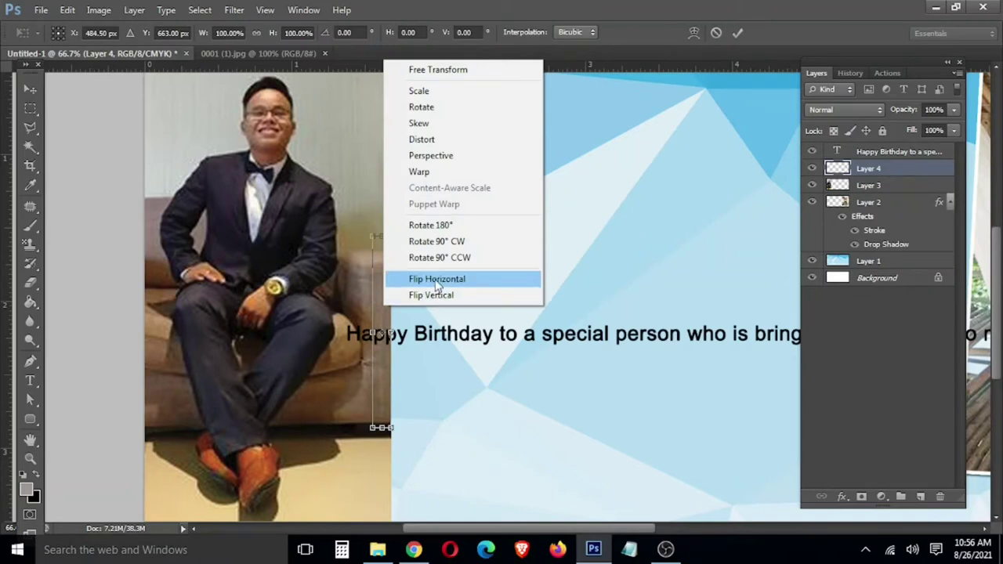
pyautogui.click(436, 287)
pyautogui.moveTo(384, 392); pyautogui.dragTo(402, 399)
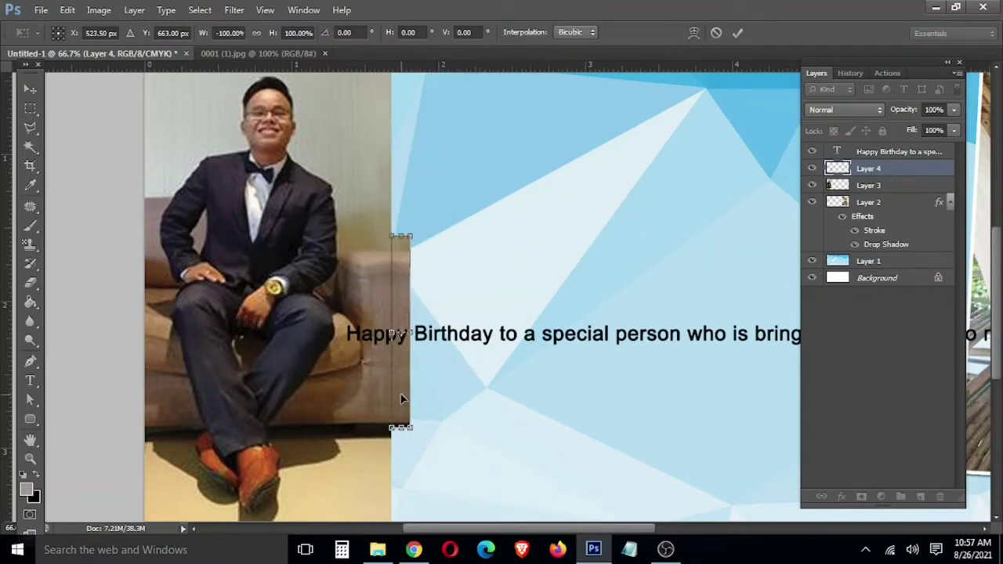
pyautogui.moveTo(411, 433)
pyautogui.mouseDown()
pyautogui.moveTo(409, 443)
pyautogui.moveTo(409, 427)
pyautogui.mouseUp()
pyautogui.moveTo(412, 243); pyautogui.dragTo(407, 245)
pyautogui.press('Return')
# - Merge the sofa extension strip with the seated man's photo layer
pyautogui.rightClick(374, 311)
pyautogui.click(384, 286)
pyautogui.press('Delete')
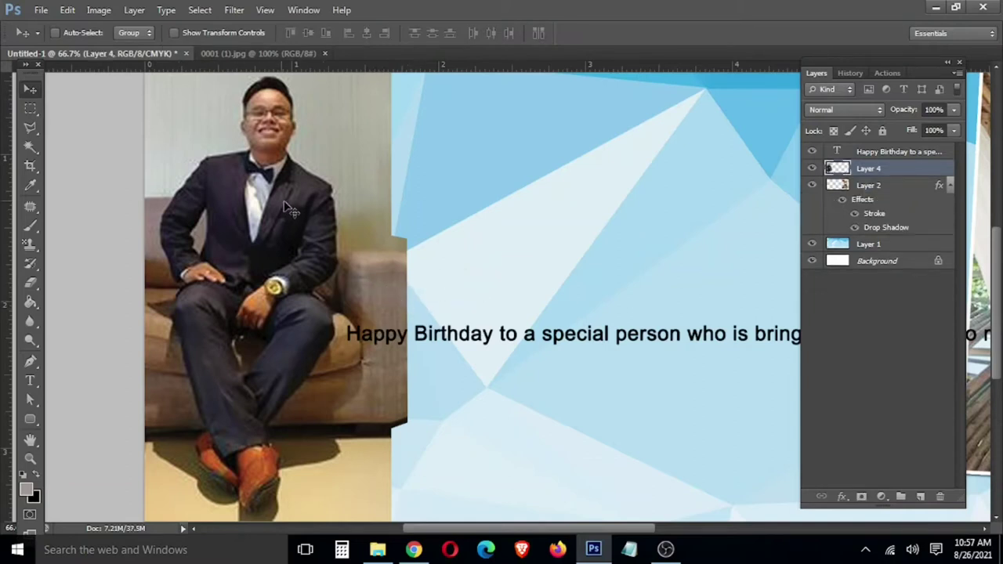
# - Start a Polygonal Lasso outline along the sofa's lower-left edge and around both of the man's shoes
pyautogui.hotkey('ctrl', '+')
pyautogui.hotkey('ctrl', '+')
pyautogui.moveTo(332, 409); pyautogui.dragTo(524, 224)
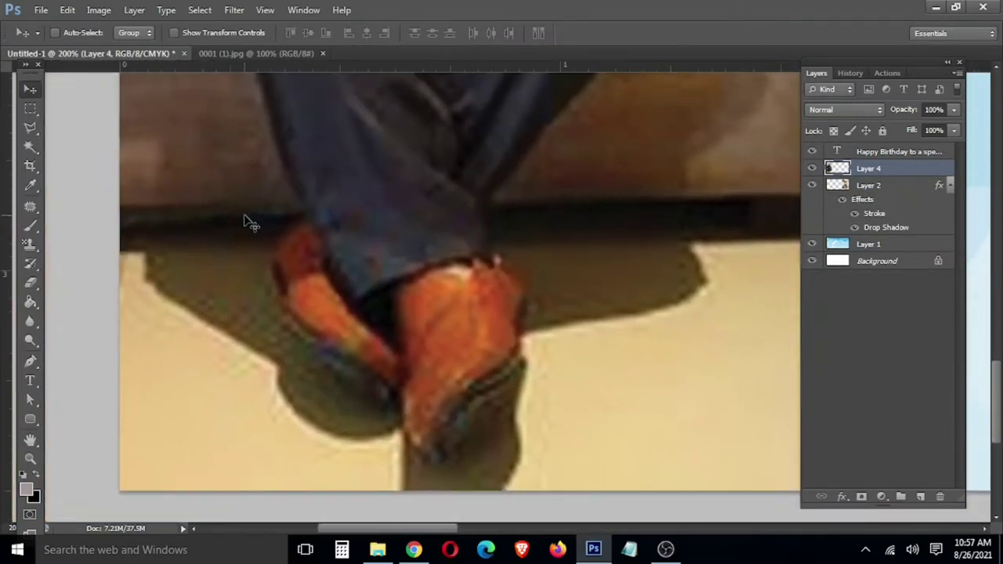
pyautogui.press('l')
pyautogui.click(483, 98)
pyautogui.click(119, 157)
pyautogui.click(99, 208)
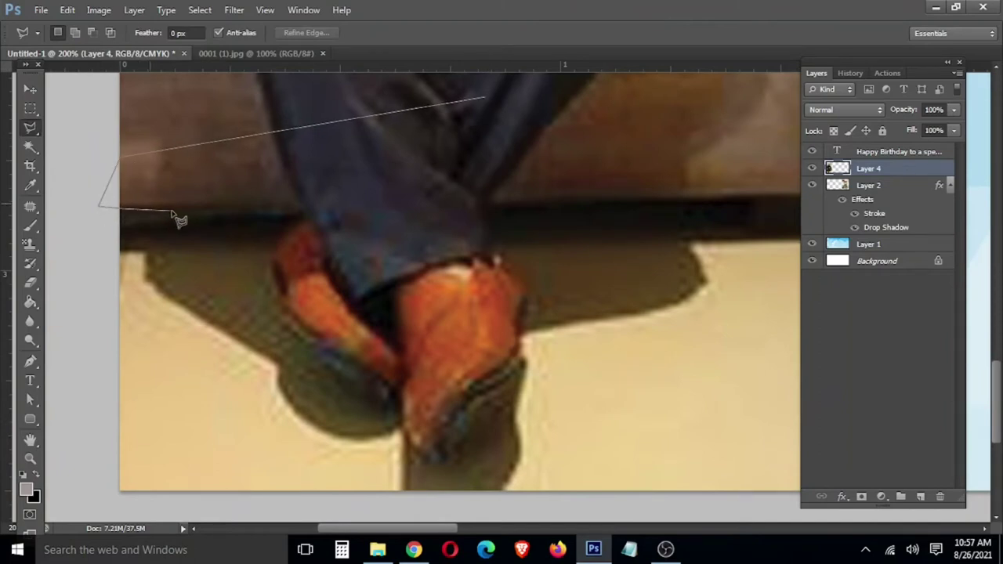
pyautogui.click(304, 213)
pyautogui.click(271, 274)
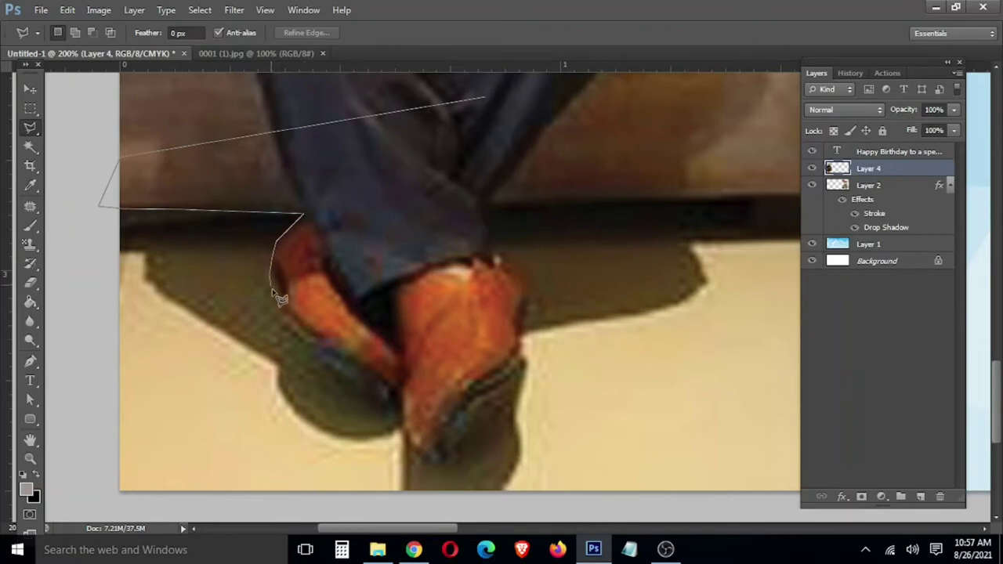
pyautogui.click(286, 329)
pyautogui.click(307, 347)
pyautogui.click(430, 464)
pyautogui.click(442, 466)
pyautogui.click(460, 457)
pyautogui.click(492, 430)
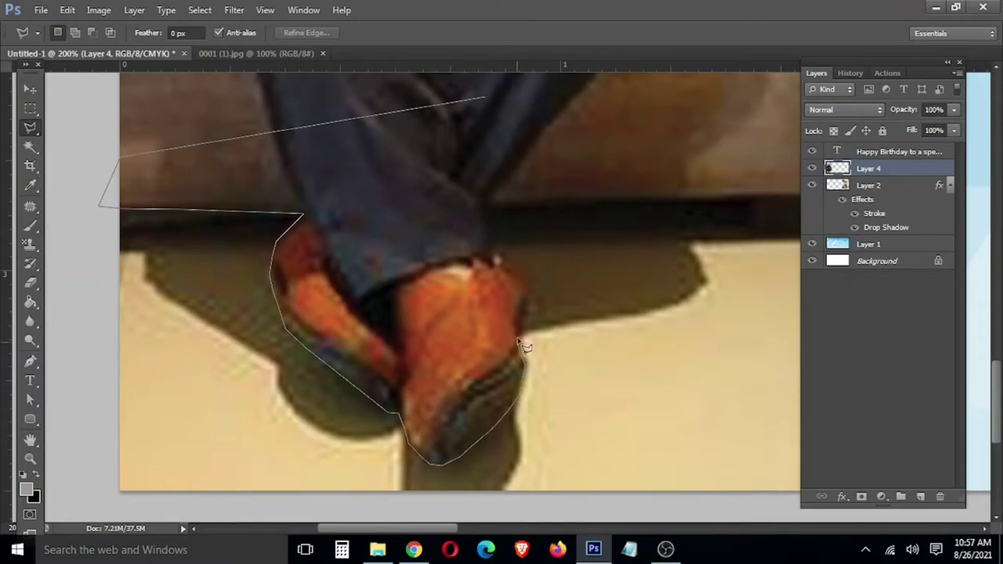
# - Continue the lasso outline along the sofa's lower-right edge, up its right side and over the armrest
pyautogui.click(490, 210)
pyautogui.click(649, 199)
pyautogui.moveTo(707, 197)
pyautogui.mouseDown()
pyautogui.moveTo(69, 369)
pyautogui.moveTo(220, 362)
pyautogui.mouseUp()
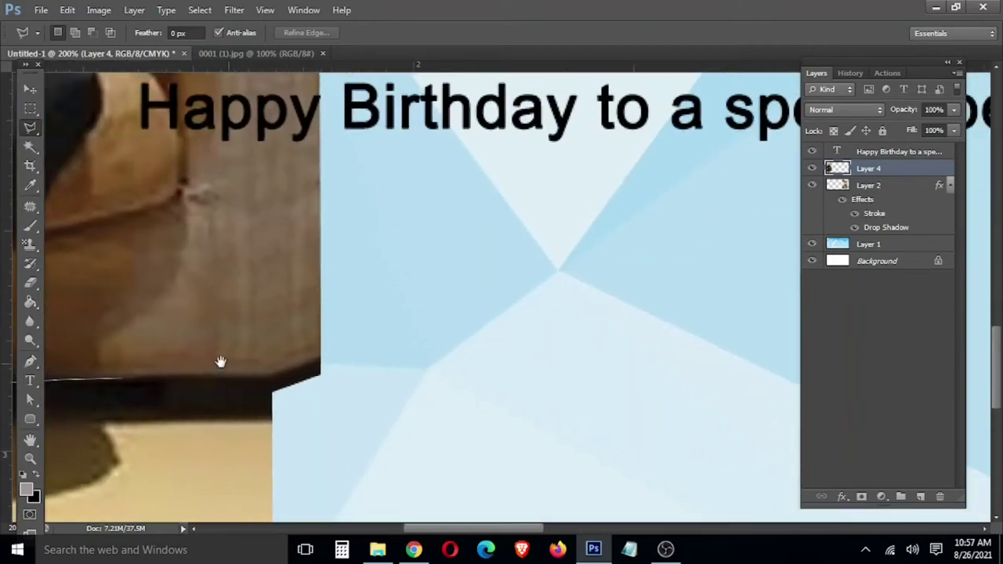
pyautogui.click(285, 370)
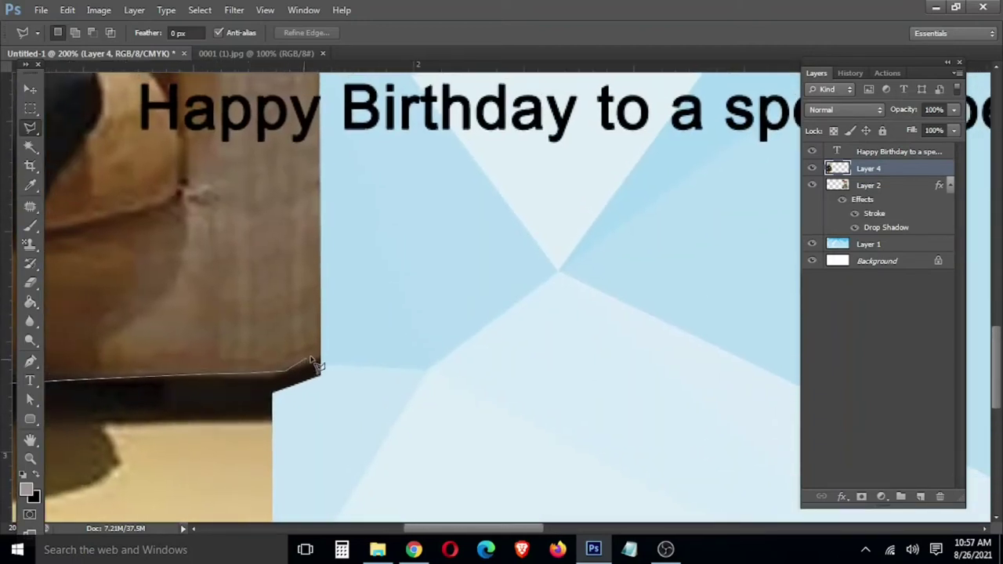
pyautogui.click(318, 338)
pyautogui.moveTo(313, 125); pyautogui.dragTo(279, 522)
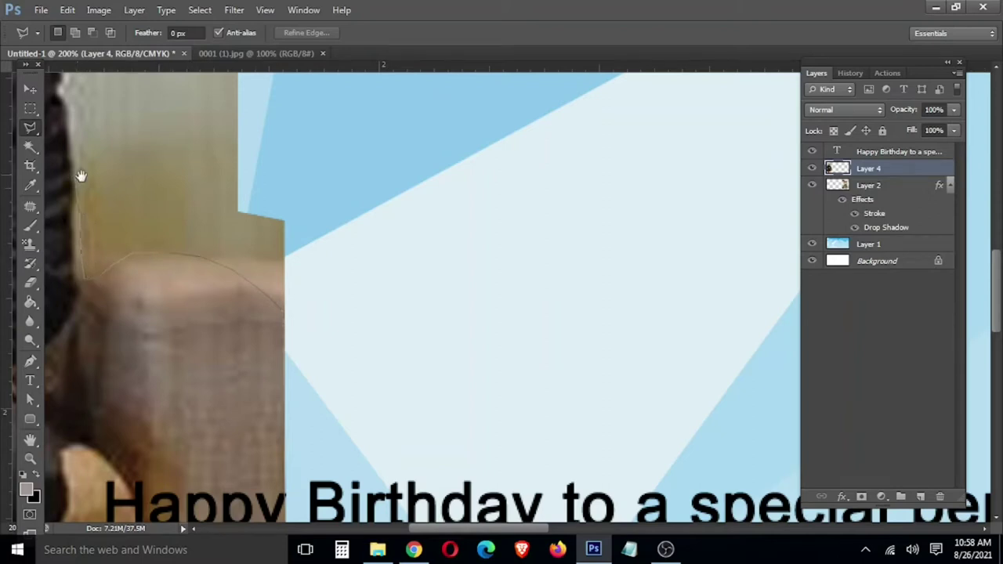
# - Trace the lasso outline up the man's arm, around his shoulders and head, and down his other arm
pyautogui.moveTo(81, 176); pyautogui.dragTo(453, 452)
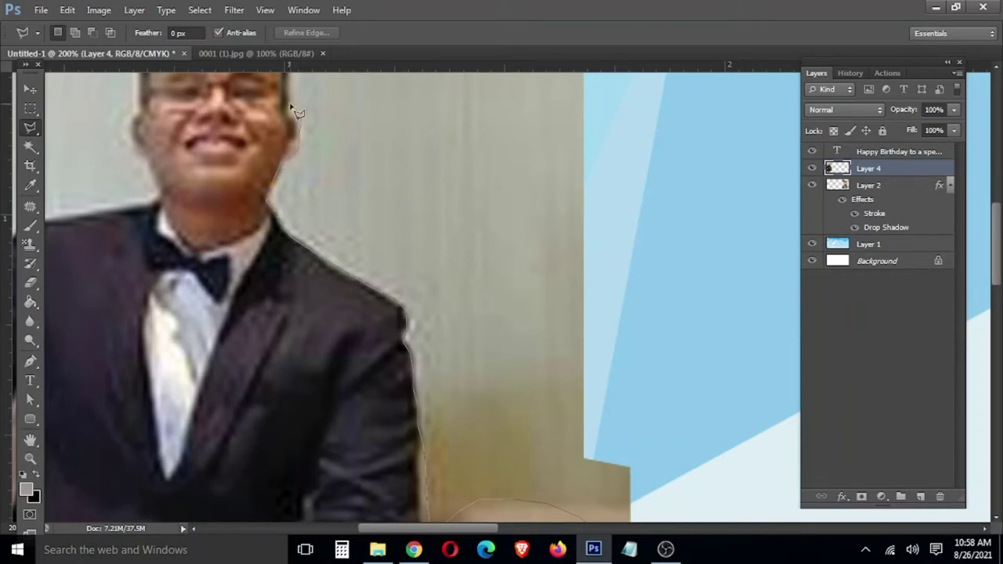
pyautogui.moveTo(289, 87); pyautogui.dragTo(341, 357)
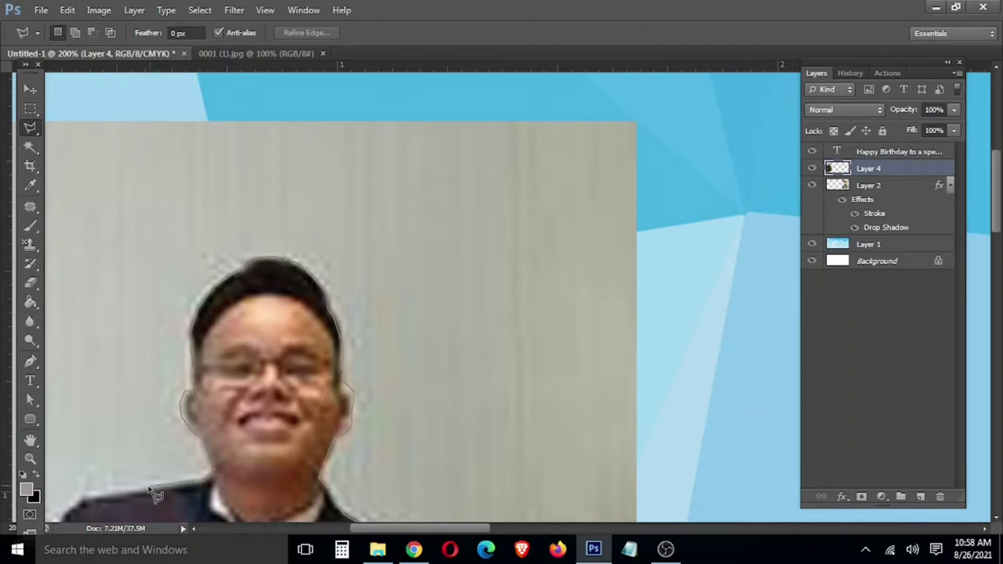
pyautogui.moveTo(145, 497)
pyautogui.mouseDown()
pyautogui.moveTo(549, 226)
pyautogui.moveTo(506, 252)
pyautogui.moveTo(416, 354)
pyautogui.moveTo(368, 428)
pyautogui.moveTo(368, 475)
pyautogui.moveTo(358, 276)
pyautogui.moveTo(353, 291)
pyautogui.moveTo(382, 380)
pyautogui.mouseUp()
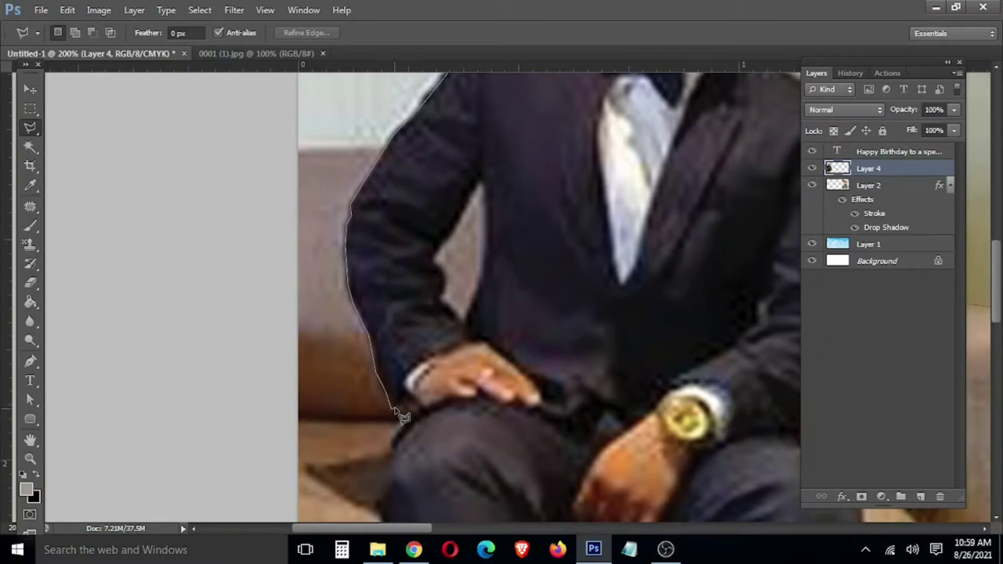
pyautogui.moveTo(422, 425)
pyautogui.mouseDown()
pyautogui.moveTo(393, 463)
pyautogui.moveTo(398, 315)
pyautogui.moveTo(432, 451)
pyautogui.moveTo(354, 182)
pyautogui.moveTo(368, 280)
pyautogui.moveTo(374, 286)
pyautogui.moveTo(367, 270)
pyautogui.moveTo(422, 407)
pyautogui.moveTo(398, 317)
pyautogui.moveTo(389, 164)
pyautogui.mouseUp()
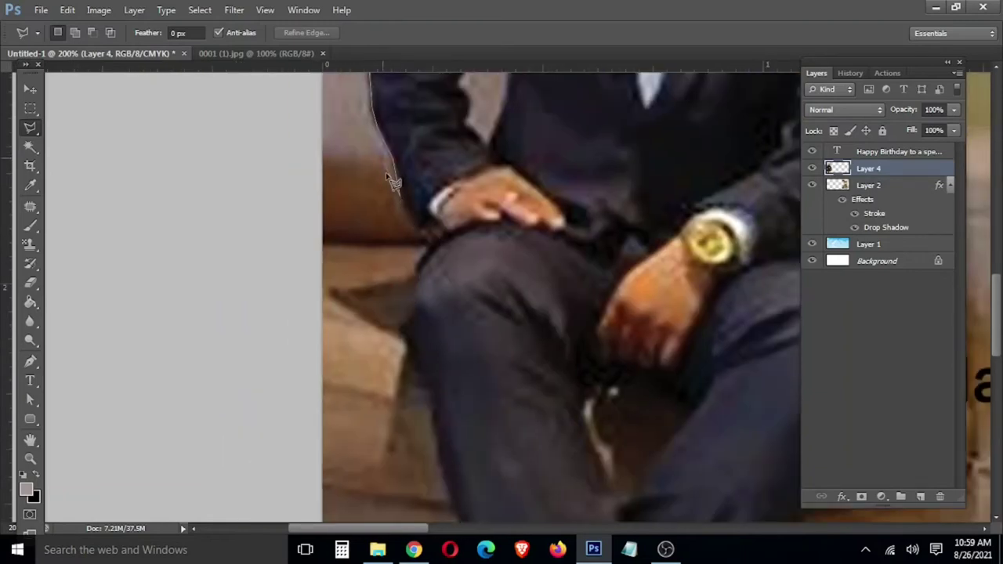
# - Run the lasso outline outside the sofa's left side and close the selection around the man and sofa
pyautogui.click(308, 153)
pyautogui.press('space')
pyautogui.moveTo(259, 340); pyautogui.dragTo(262, 130)
pyautogui.click(273, 284)
pyautogui.click(354, 330)
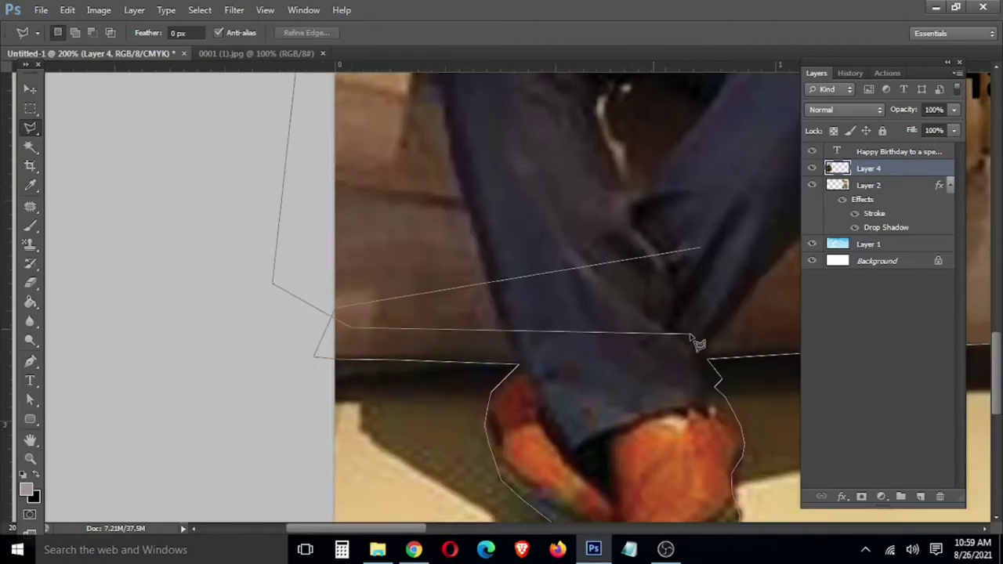
pyautogui.doubleClick(694, 337)
# - Feather the selection around the man and sofa by 2 pixels
pyautogui.hotkey('ctrl', '-')
pyautogui.hotkey('ctrl', '-')
pyautogui.hotkey('ctrl', '-')
pyautogui.hotkey('ctrl', '-')
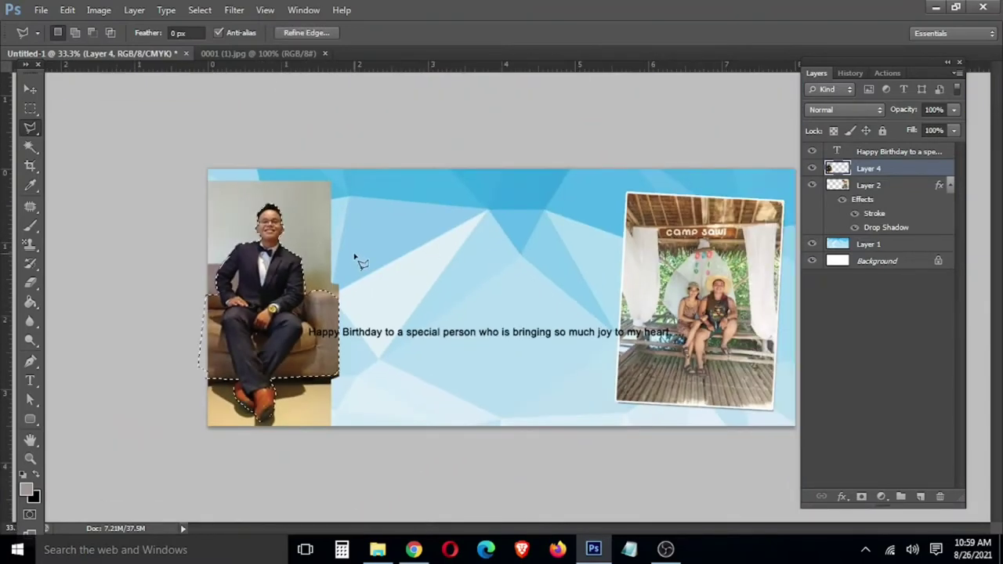
pyautogui.rightClick(265, 312)
pyautogui.click(309, 81)
pyautogui.write('2')
pyautogui.press('Return')
# - Copy the selected man and sofa to a new layer and delete the original photo layer beneath it
pyautogui.rightClick(229, 345)
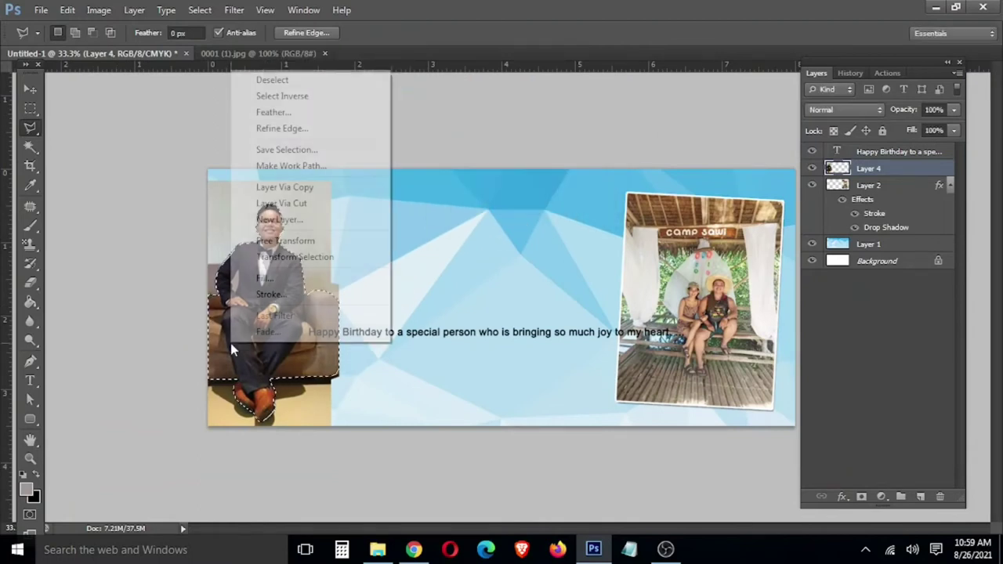
pyautogui.click(267, 185)
pyautogui.press('v')
pyautogui.click(898, 185)
pyautogui.press('Delete')
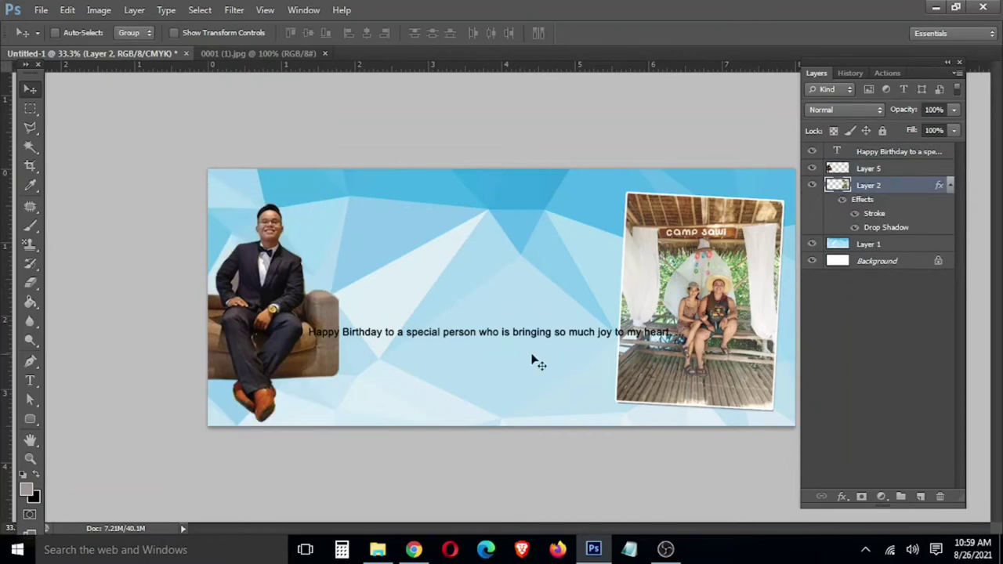
# - Enlarge the cut-out of the man and sofa slightly and shift it down to the canvas's lower edge
pyautogui.rightClick(262, 312)
pyautogui.click(274, 320)
pyautogui.moveTo(266, 321); pyautogui.dragTo(265, 329)
pyautogui.hotkey('ctrl', 't')
pyautogui.moveTo(340, 201); pyautogui.dragTo(393, 202)
pyautogui.press('Return')
pyautogui.hotkey('shift', 'Down')
pyautogui.hotkey('shift', 'Down')
pyautogui.hotkey('shift', 'Down')
pyautogui.hotkey('shift', 'Down')
pyautogui.hotkey('shift', 'Down')
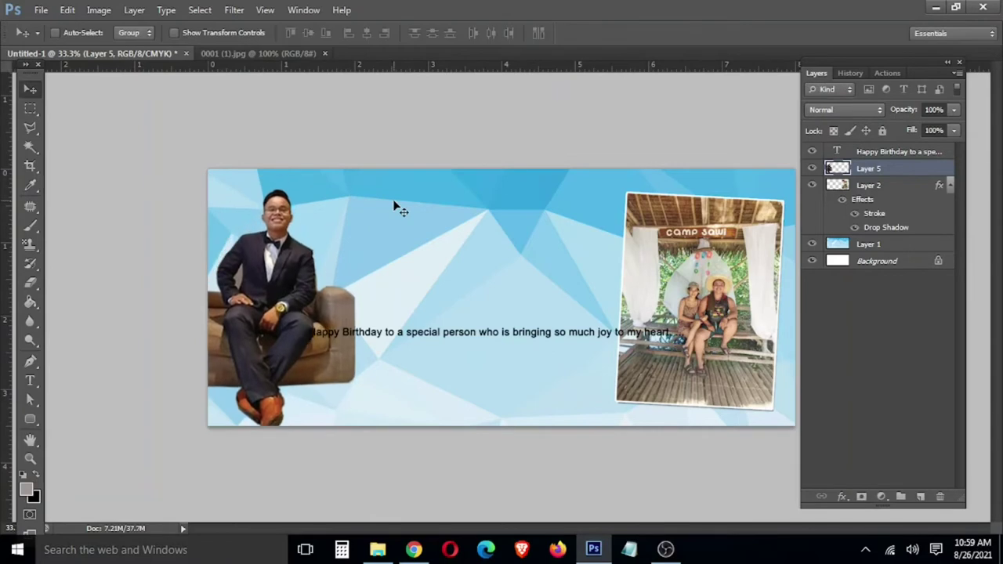
# - Brighten the cut-out of the man and sofa with Curves by raising the RGB midtones
pyautogui.hotkey('ctrl', 'm')
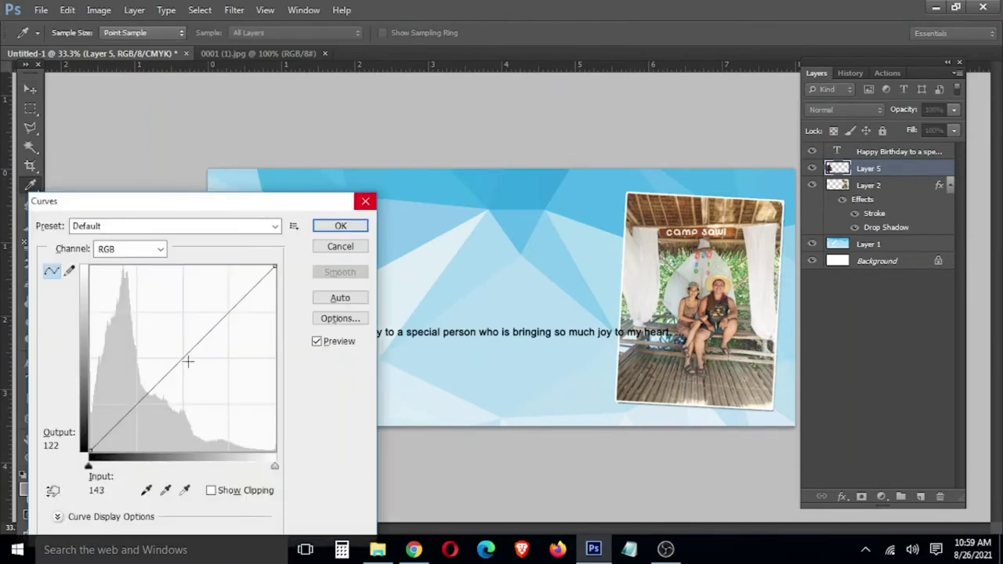
pyautogui.moveTo(189, 358); pyautogui.dragTo(169, 350)
pyautogui.click(358, 229)
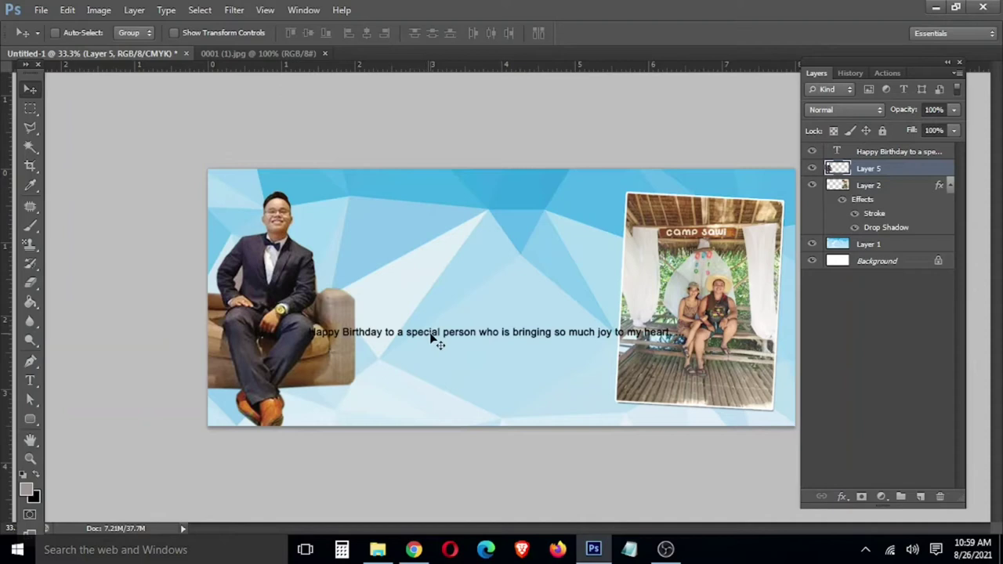
# - Add the text "Happy Birthday" in the upper middle of the canvas, right of the man's head
pyautogui.press('t')
pyautogui.click(416, 244)
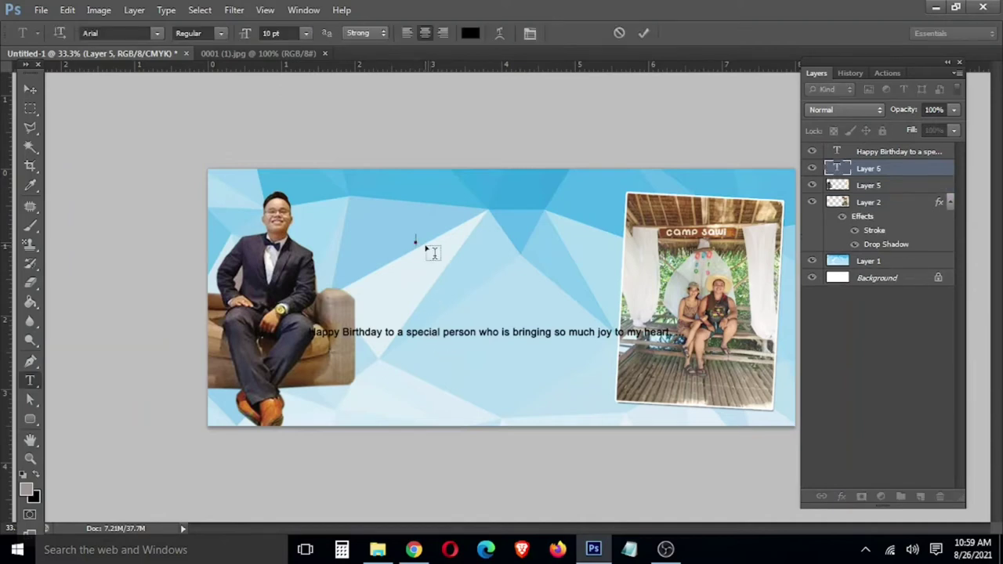
pyautogui.write('Happy Birthday')
pyautogui.hotkey('ctrl', 'Return')
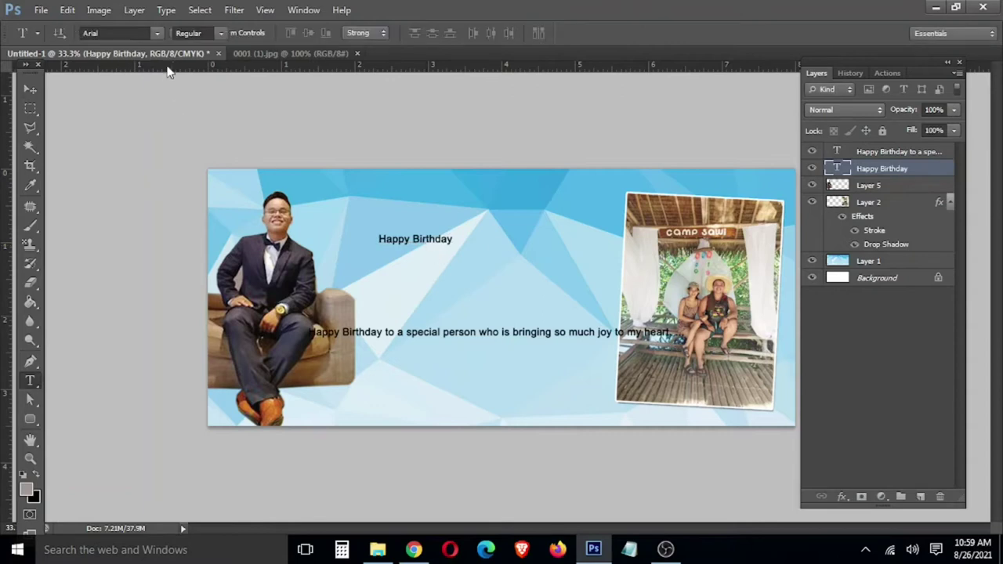
# - Change the font of the Happy Birthday text to Krinkes Decor
pyautogui.click(157, 33)
pyautogui.click(131, 32)
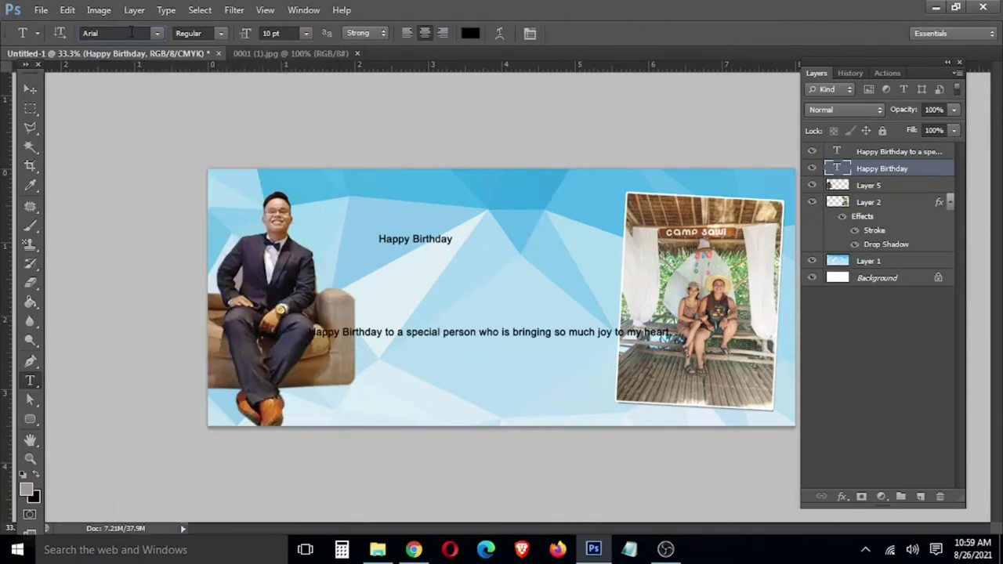
pyautogui.write('Krinkes Decor P...')
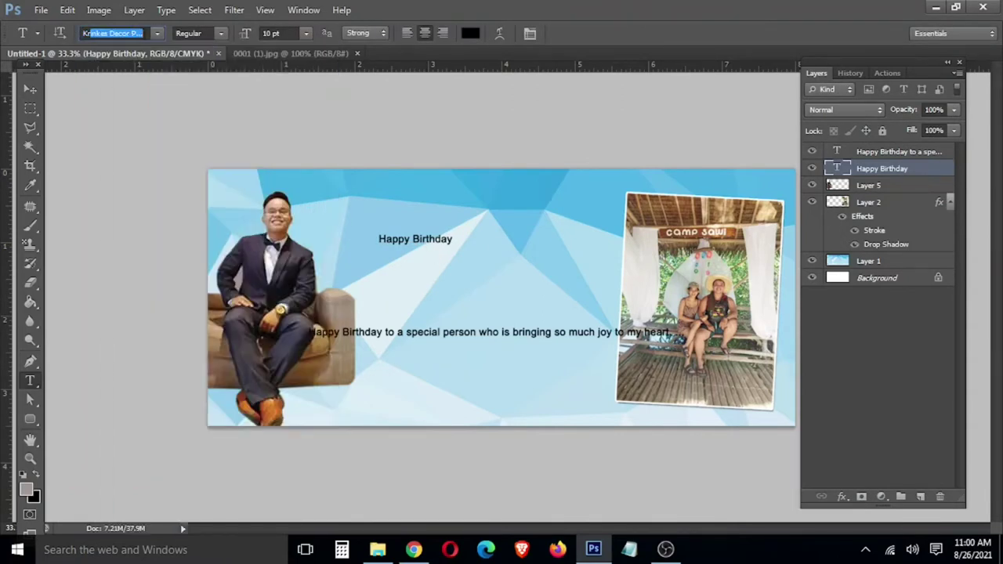
pyautogui.press('Return')
# - Scale the Happy Birthday heading up to about 32.5 pt between the man and the framed photo
pyautogui.press('v')
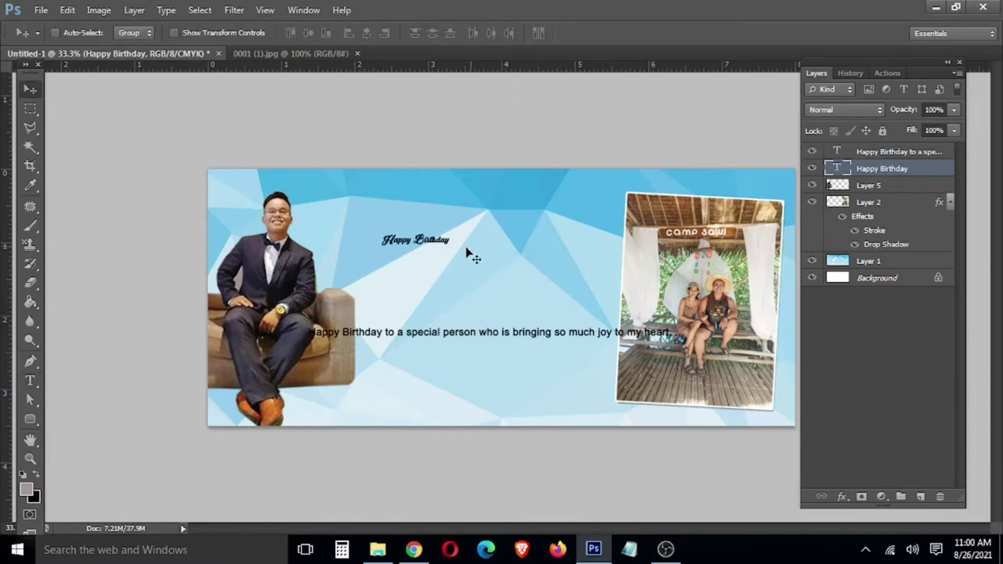
pyautogui.hotkey('ctrl', 't')
pyautogui.moveTo(454, 247); pyautogui.dragTo(561, 228)
pyautogui.press('Return')
# - Append the character 9 to the heading as a swash underline and move the heading slightly right
pyautogui.press('t')
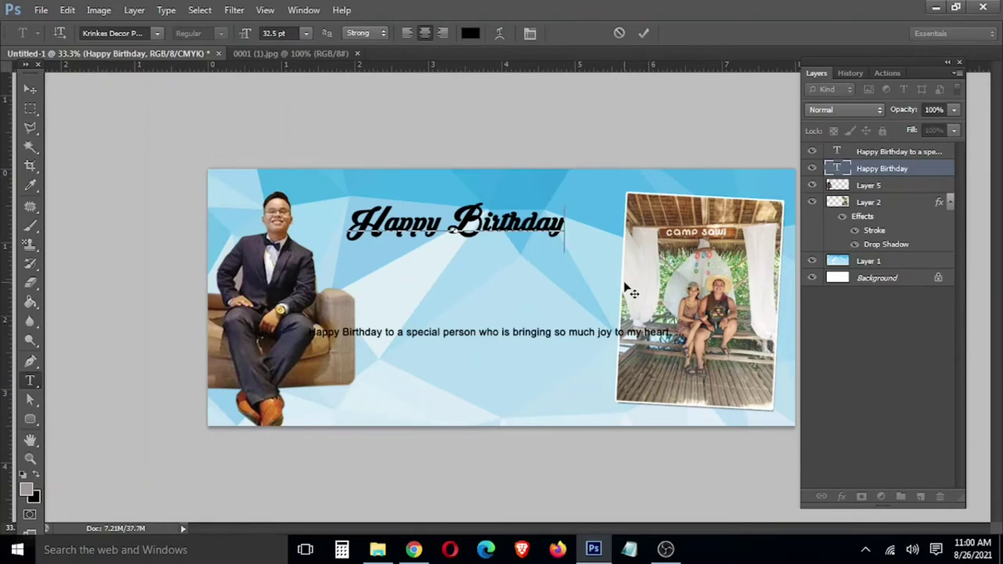
pyautogui.write('_')
pyautogui.hotkey('shift', 'Left')
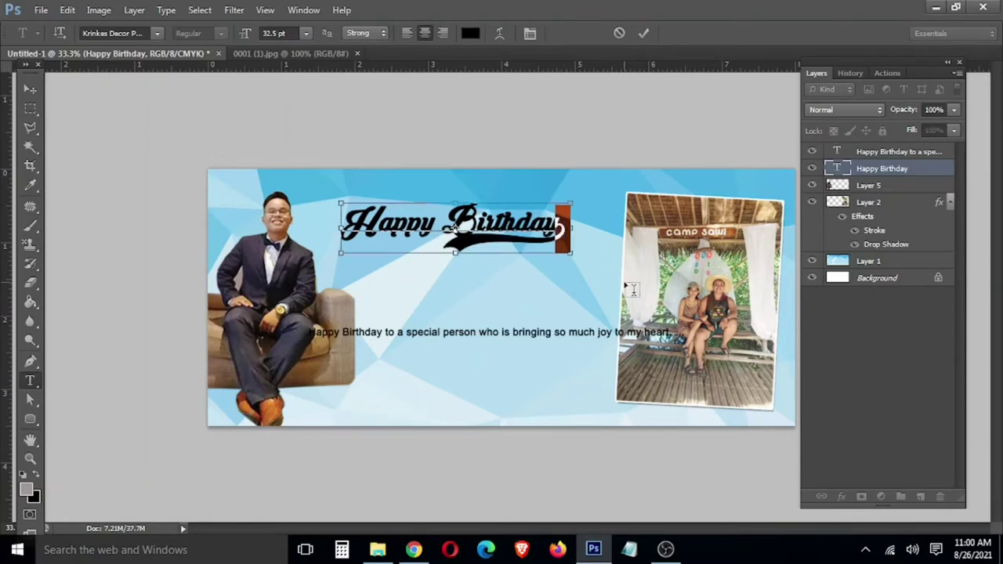
pyautogui.write('9')
pyautogui.hotkey('ctrl', 'Return')
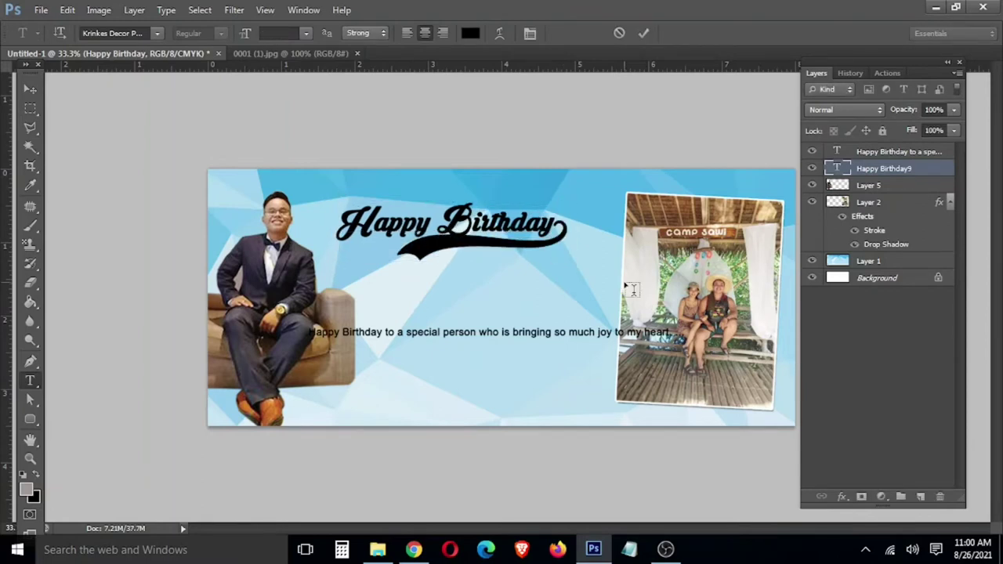
pyautogui.press('v')
pyautogui.moveTo(506, 254); pyautogui.dragTo(525, 255)
# - Turn on a Color Overlay in the layer style of the Happy Birthday heading
pyautogui.rightClick(900, 168)
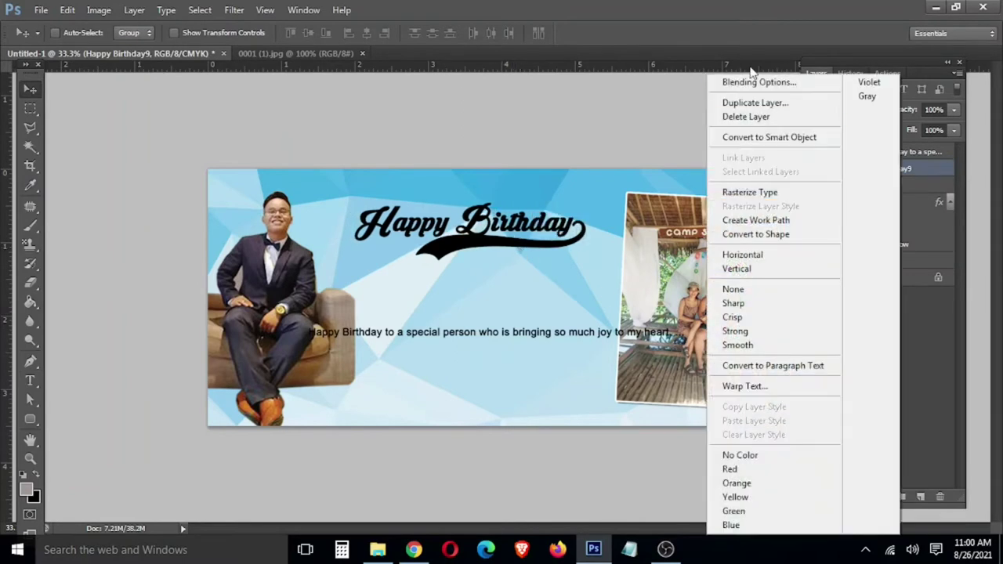
pyautogui.click(750, 84)
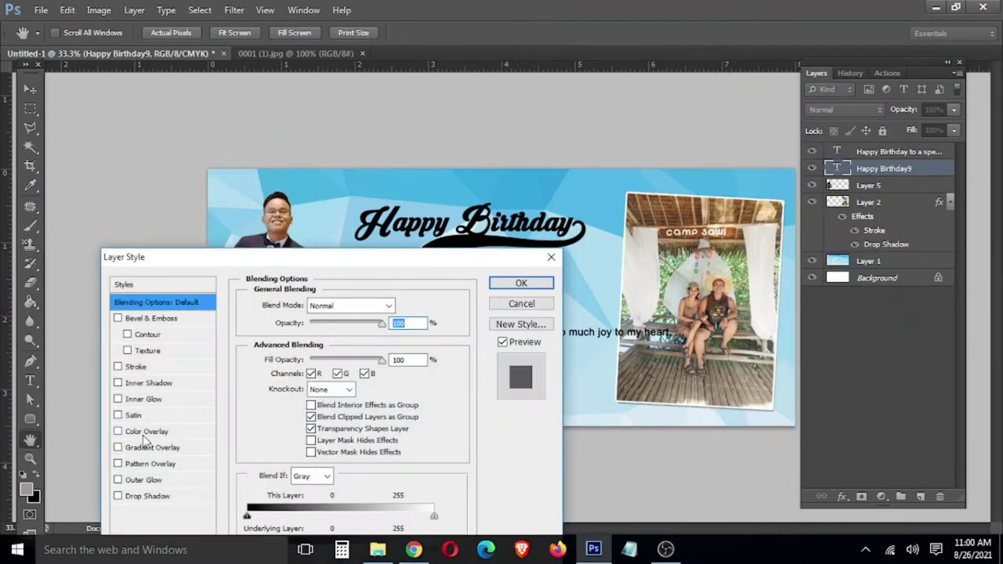
pyautogui.click(145, 432)
pyautogui.click(404, 304)
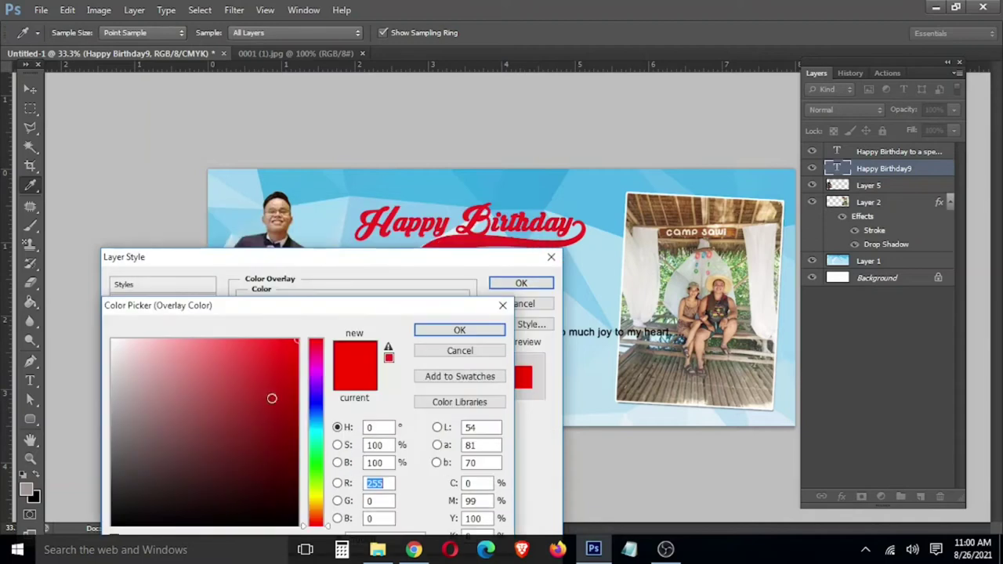
pyautogui.click(311, 408)
pyautogui.click(312, 403)
pyautogui.press('Escape')
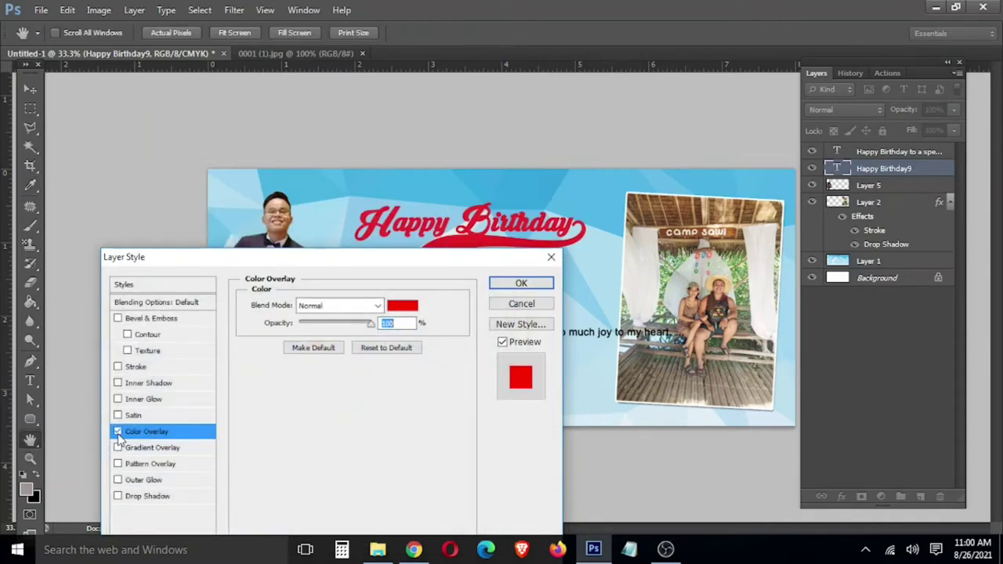
# - Set the heading's Color Overlay to dark red, RGB 174, 0, 0
pyautogui.click(403, 306)
pyautogui.moveTo(298, 419)
pyautogui.mouseDown()
pyautogui.moveTo(311, 418)
pyautogui.moveTo(296, 399)
pyautogui.mouseUp()
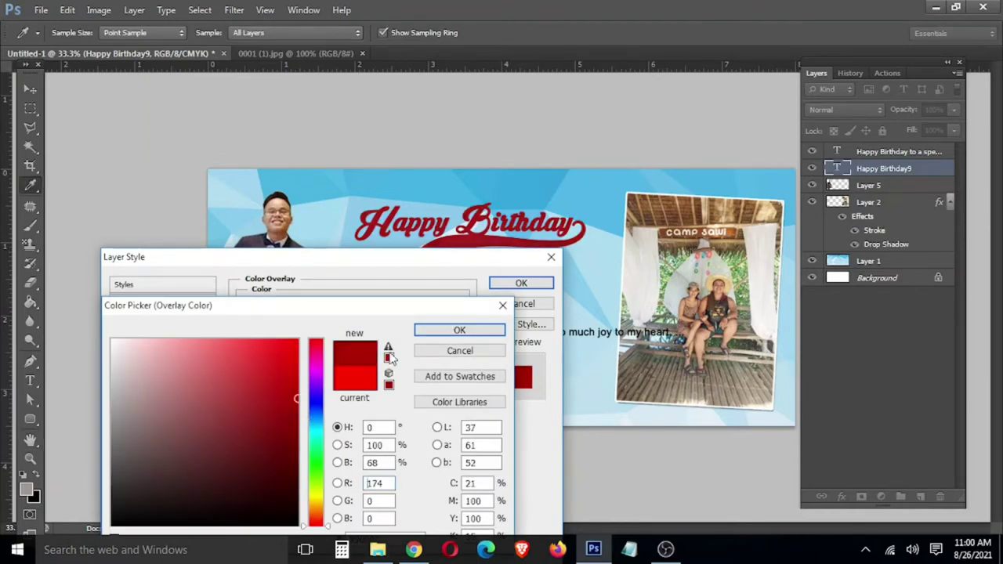
pyautogui.click(429, 335)
# - Add a Stroke to the heading in pale yellow, RGB 255, 255, 222
pyautogui.click(137, 359)
pyautogui.click(282, 408)
pyautogui.click(135, 339)
pyautogui.click(317, 500)
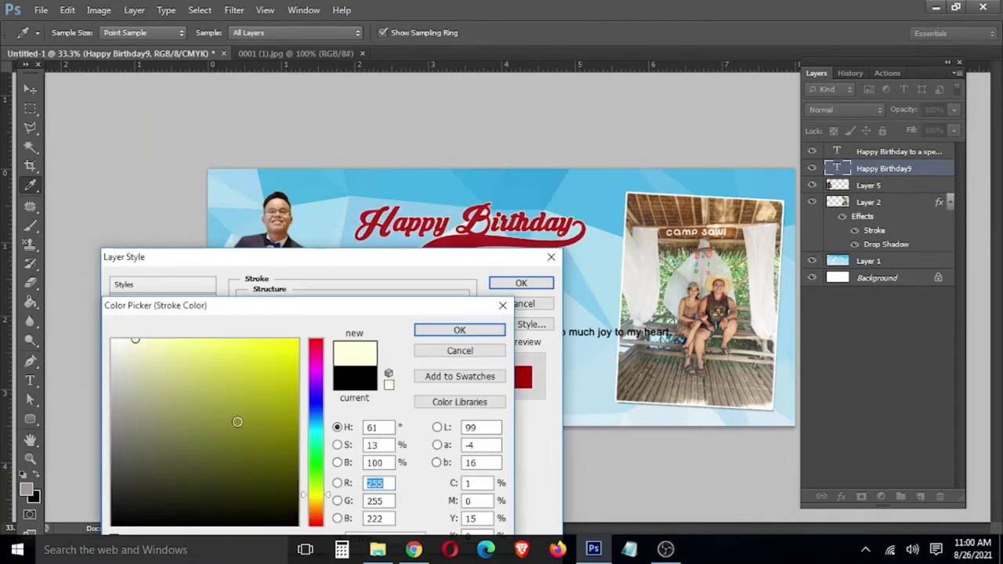
pyautogui.click(454, 330)
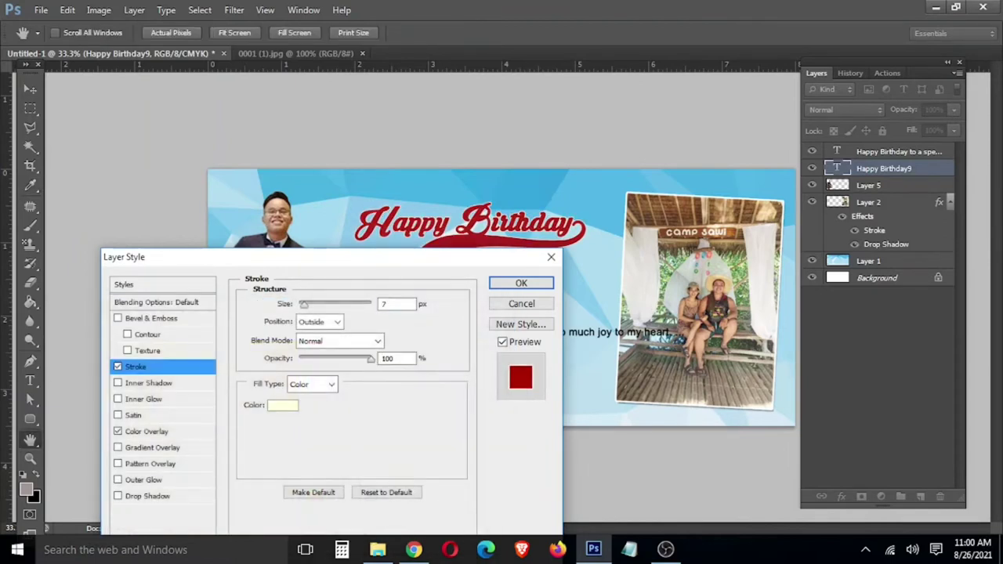
# - Add a widened Outer Glow with 10% spread to the heading and apply the layer style
pyautogui.click(163, 481)
pyautogui.moveTo(302, 415); pyautogui.dragTo(320, 432)
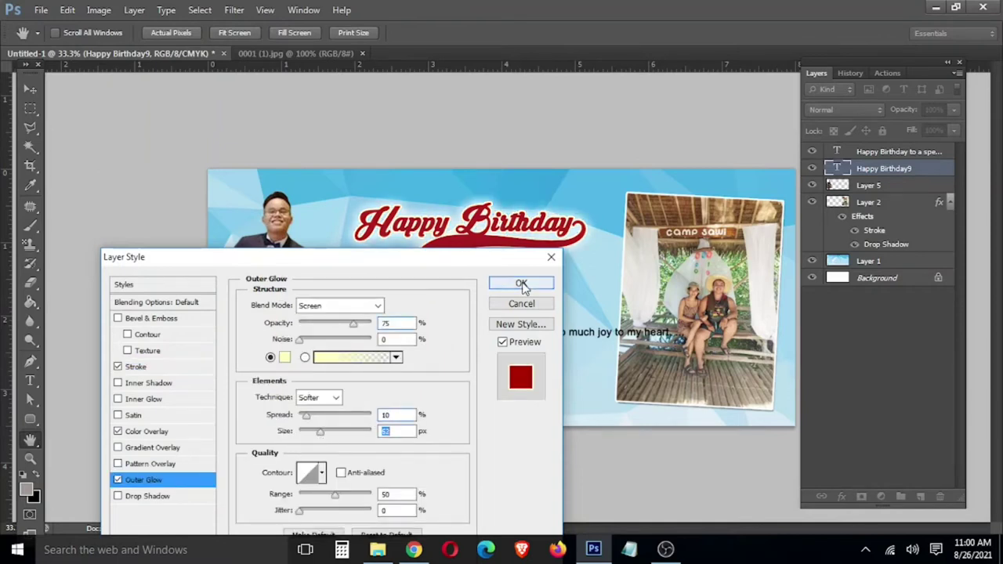
pyautogui.click(523, 287)
# - Delete "Happy Birthday" from the start of the greeting sentence and move the line up beneath the heading
pyautogui.keyDown('ctrl'); pyautogui.rightClick(538, 340); pyautogui.keyUp('ctrl')
pyautogui.click(553, 345)
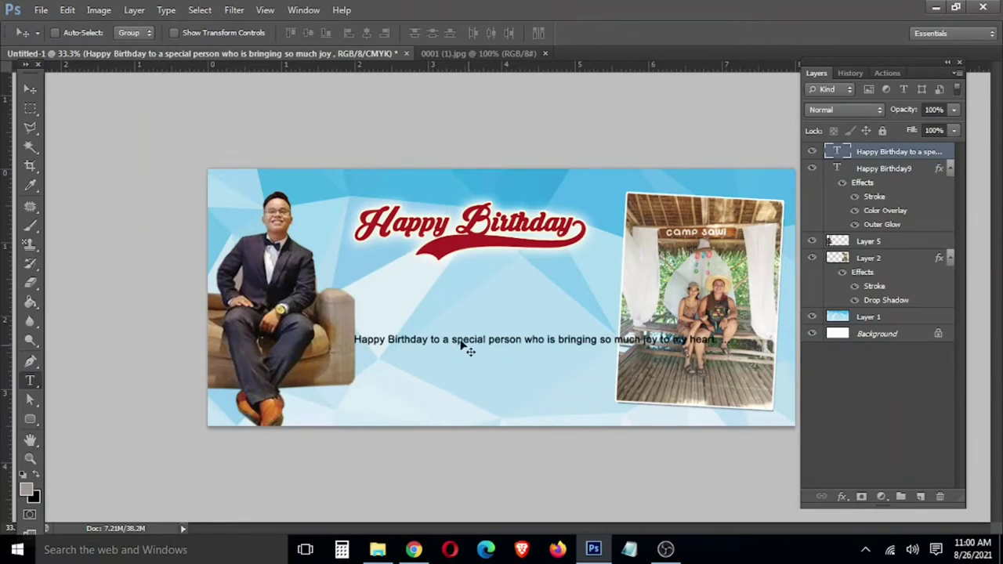
pyautogui.moveTo(432, 338); pyautogui.dragTo(354, 340)
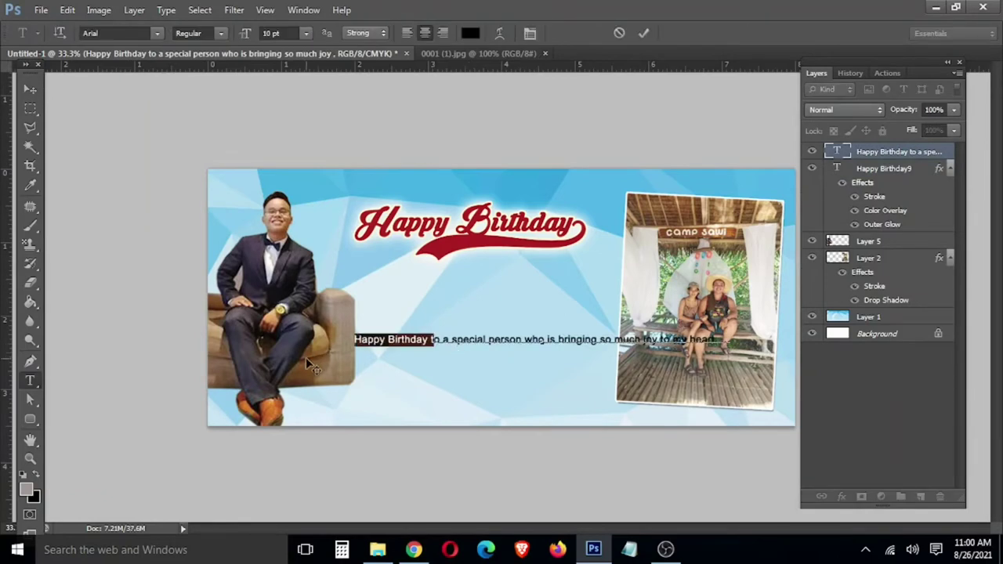
pyautogui.press('BackSpace')
pyautogui.hotkey('ctrl', 'Return')
pyautogui.moveTo(490, 355); pyautogui.dragTo(494, 302)
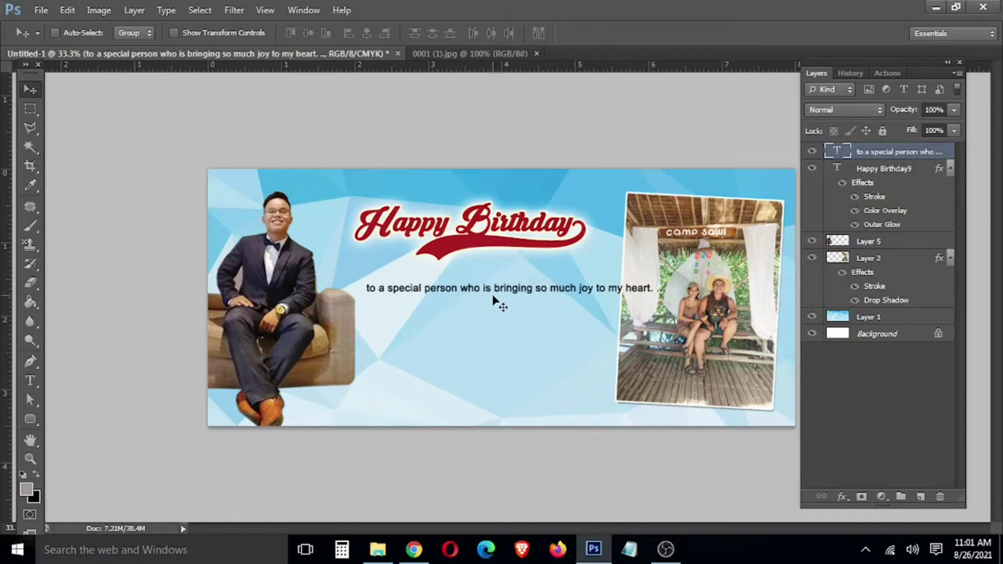
pyautogui.moveTo(551, 291); pyautogui.dragTo(558, 283)
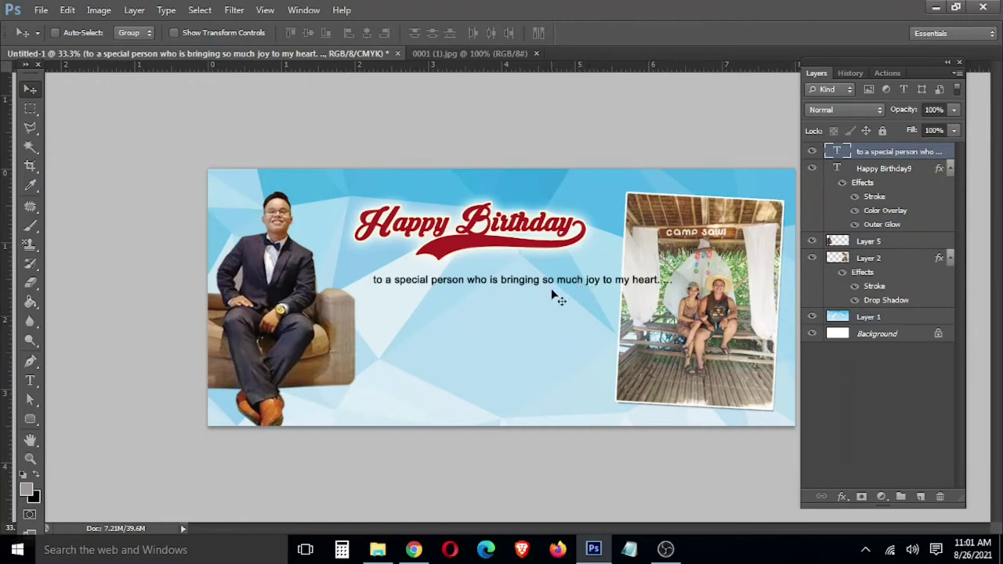
# - Add the text "MUCH JOY" in capitals below the greeting line
pyautogui.press('t')
pyautogui.click(444, 331)
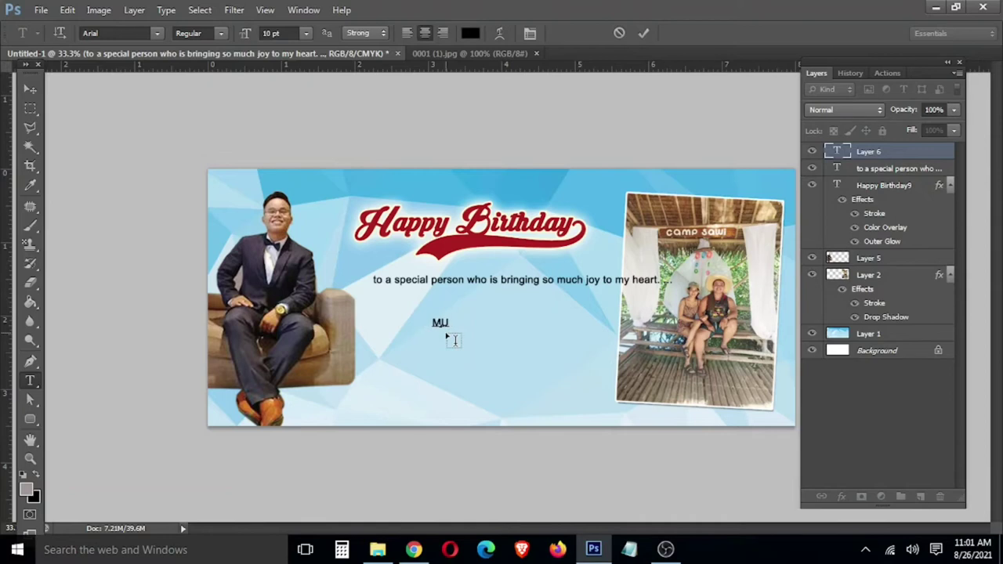
pyautogui.write('MUCH JOy')
pyautogui.press('BackSpace')
pyautogui.write('Y')
pyautogui.hotkey('ctrl', 'Return')
# - Scale the MUCH JOY text up to about 207% and place it centrally under the greeting line
pyautogui.press('v')
pyautogui.moveTo(486, 333); pyautogui.dragTo(526, 353)
pyautogui.hotkey('ctrl', 't')
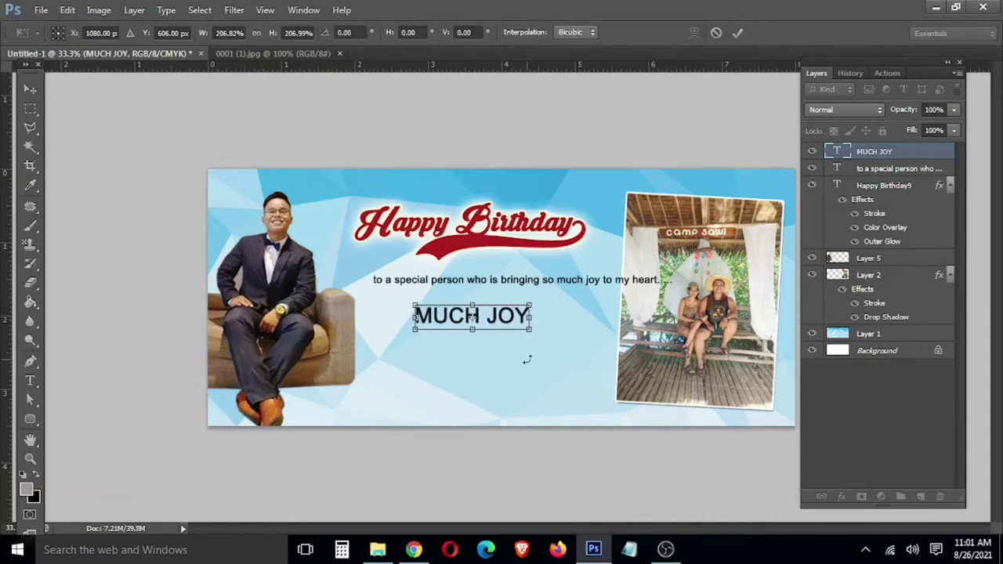
pyautogui.press('Return')
# - Remove the word MUCH from the large capital text, leaving a single JOY text
pyautogui.moveTo(480, 320); pyautogui.dragTo(482, 368)
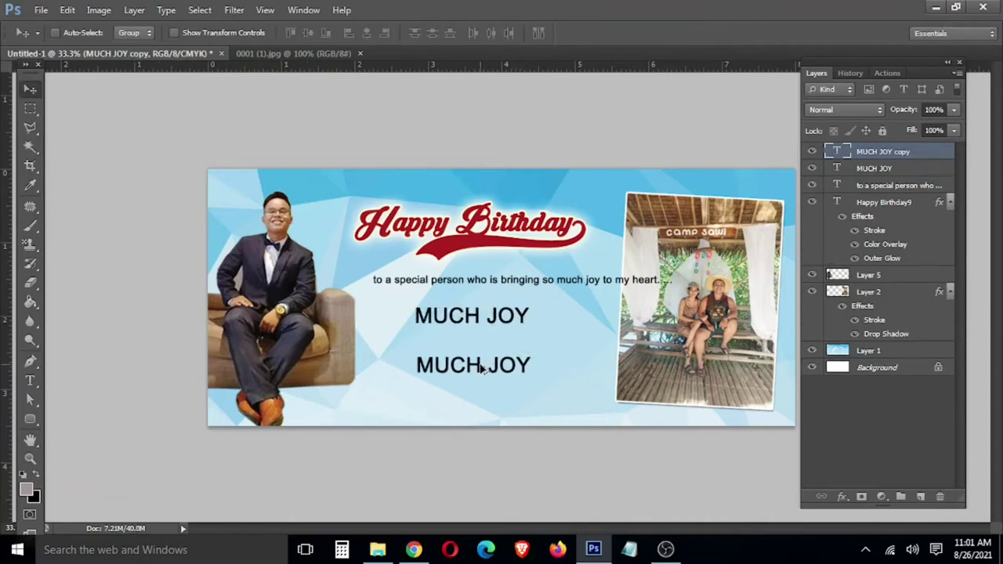
pyautogui.press('Delete')
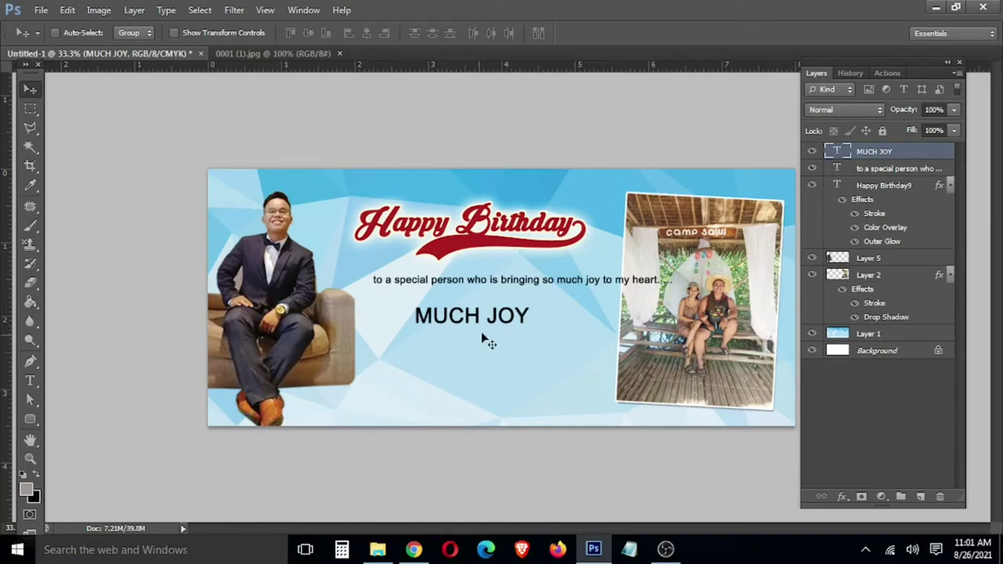
pyautogui.press('t')
pyautogui.moveTo(480, 317); pyautogui.dragTo(376, 316)
pyautogui.press('BackSpace')
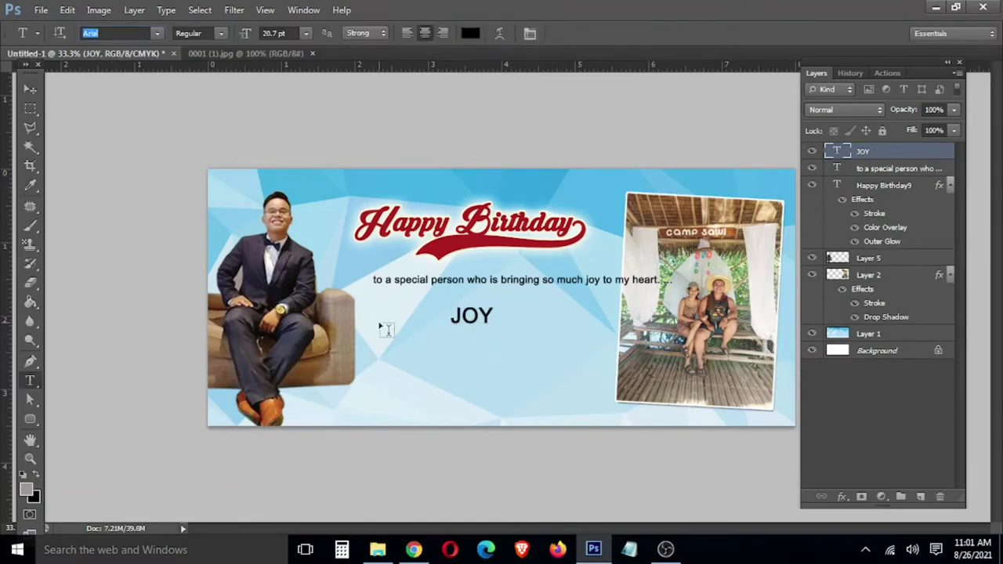
# - Duplicate the JOY text straight down towards the canvas's lower edge
pyautogui.press('v')
pyautogui.rightClick(464, 322)
pyautogui.click(471, 330)
pyautogui.moveTo(470, 330); pyautogui.dragTo(471, 398)
# - Replace the wording of the lower JOY copy with "HEART"
pyautogui.press('t')
pyautogui.click(463, 386)
pyautogui.hotkey('ctrl', 'a')
pyautogui.write('HEARt')
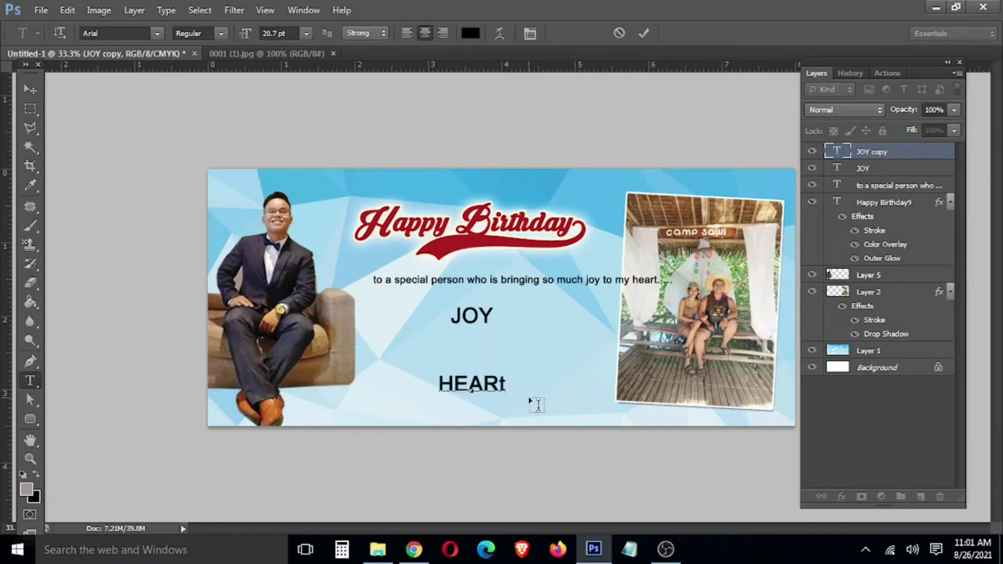
pyautogui.press('BackSpace')
pyautogui.write('T')
pyautogui.hotkey('ctrl', 'Return')
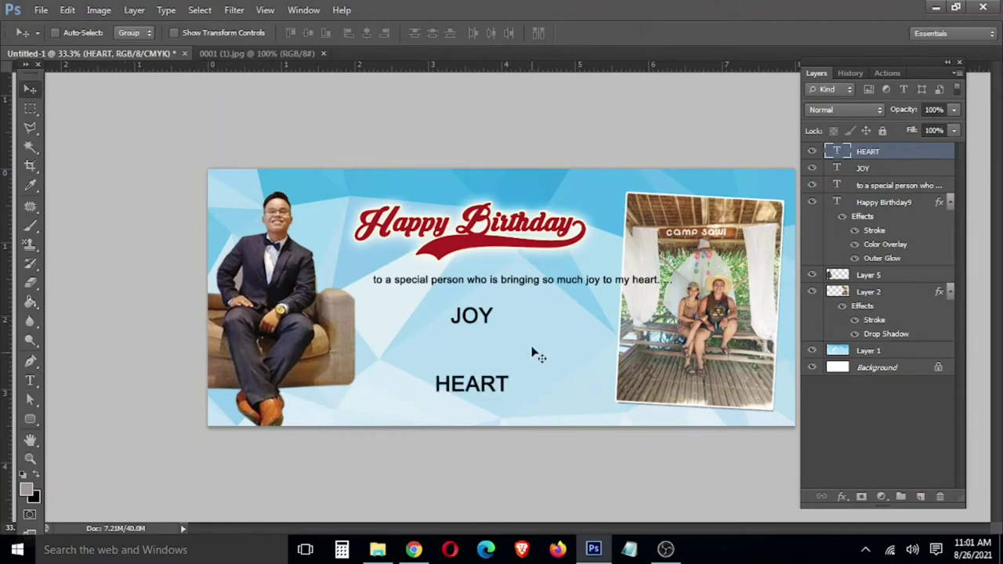
# - Delete "joy to my heart" and the trailing dots from the greeting line and place a copy of it between JOY and HEART
pyautogui.moveTo(580, 276); pyautogui.dragTo(663, 281)
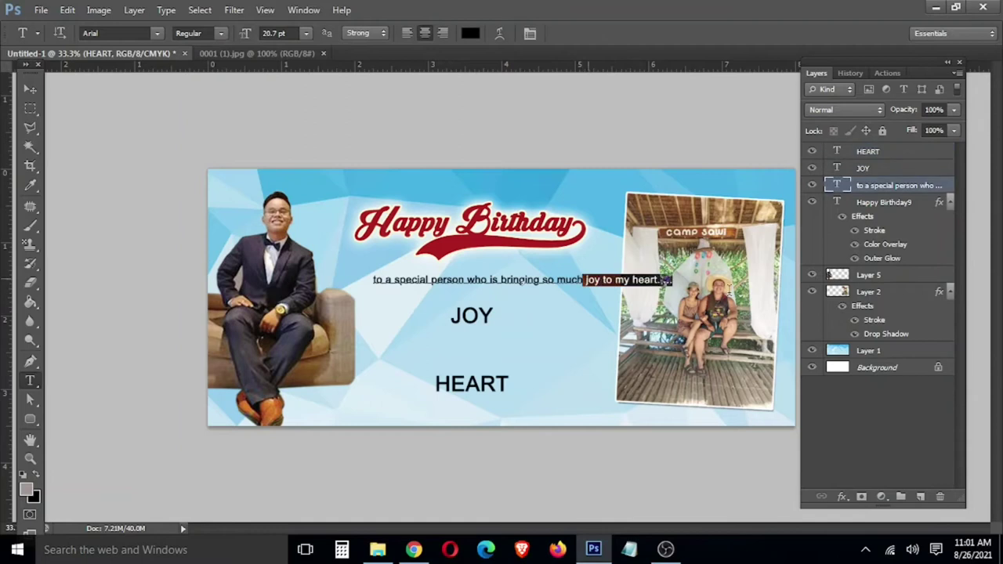
pyautogui.press('BackSpace')
pyautogui.moveTo(481, 291); pyautogui.dragTo(466, 350)
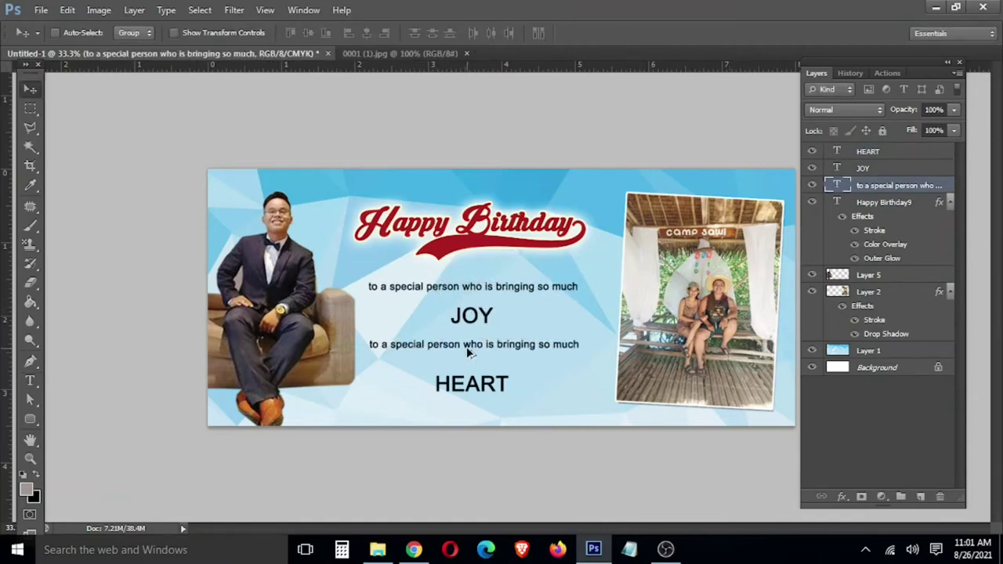
# - Replace the wording of the greeting copy between JOY and HEART with "to my"
pyautogui.press('t')
pyautogui.click(472, 345)
pyautogui.hotkey('ctrl', 'a')
pyautogui.write('to')
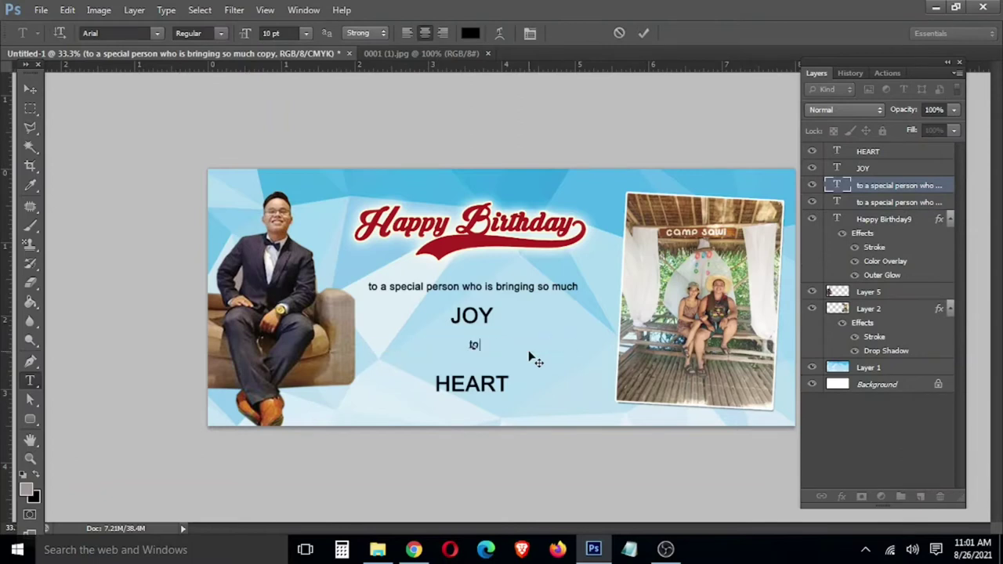
pyautogui.write(' my')
pyautogui.hotkey('ctrl', 'Return')
# - Try the Baby Pink font on the JOY text, then set its font to Impact
pyautogui.rightClick(491, 329)
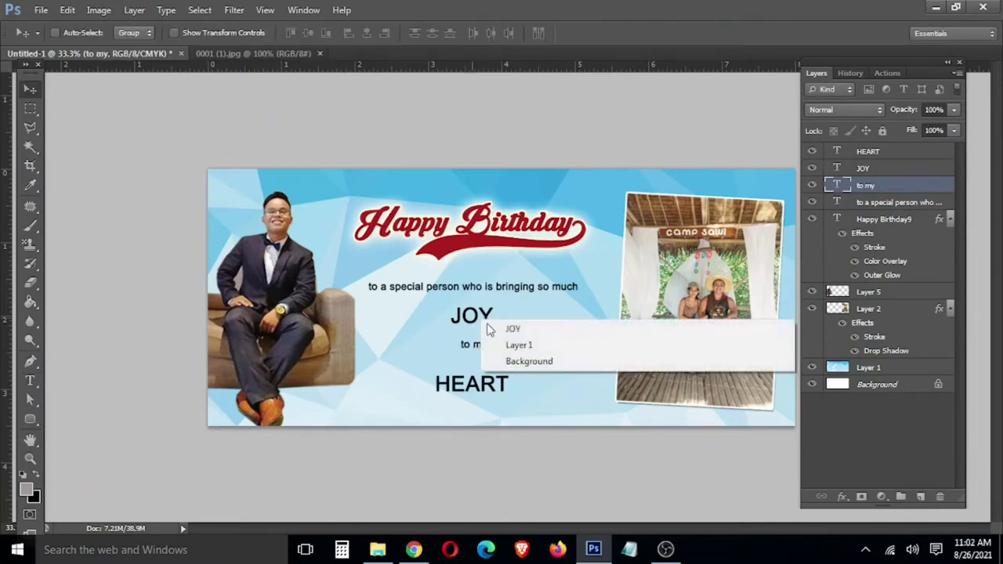
pyautogui.click(509, 330)
pyautogui.press('t')
pyautogui.click(157, 33)
pyautogui.click(139, 35)
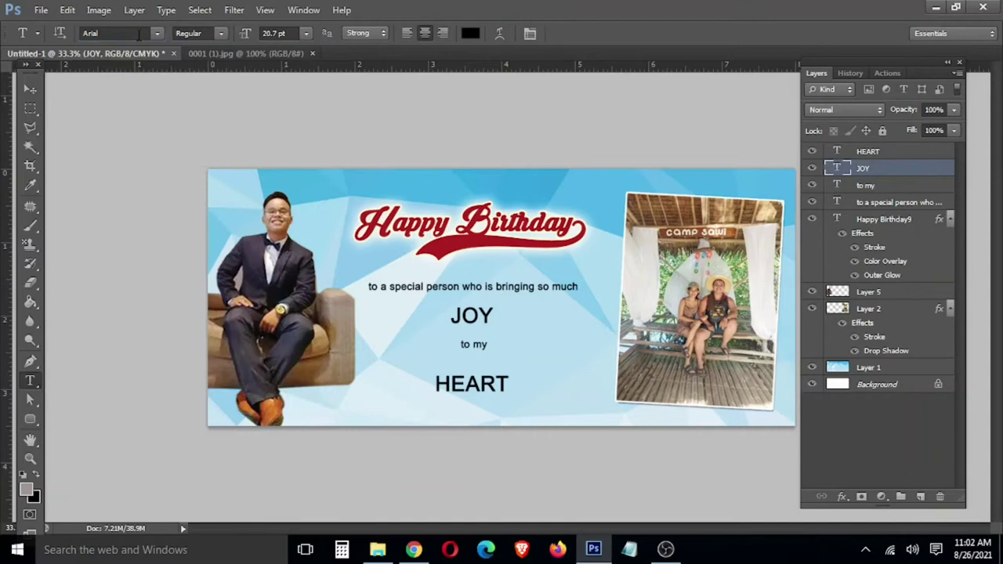
pyautogui.click(157, 33)
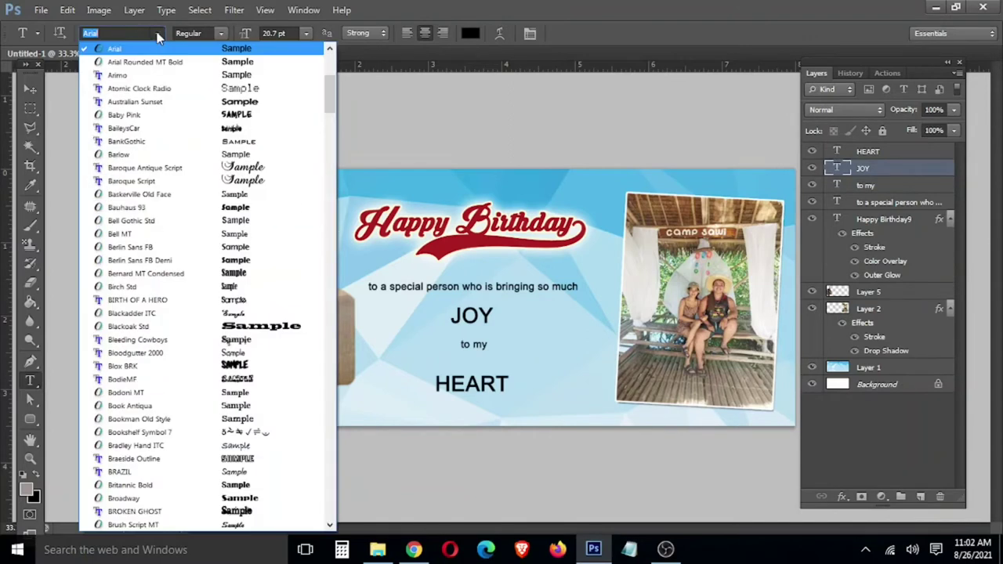
pyautogui.click(164, 105)
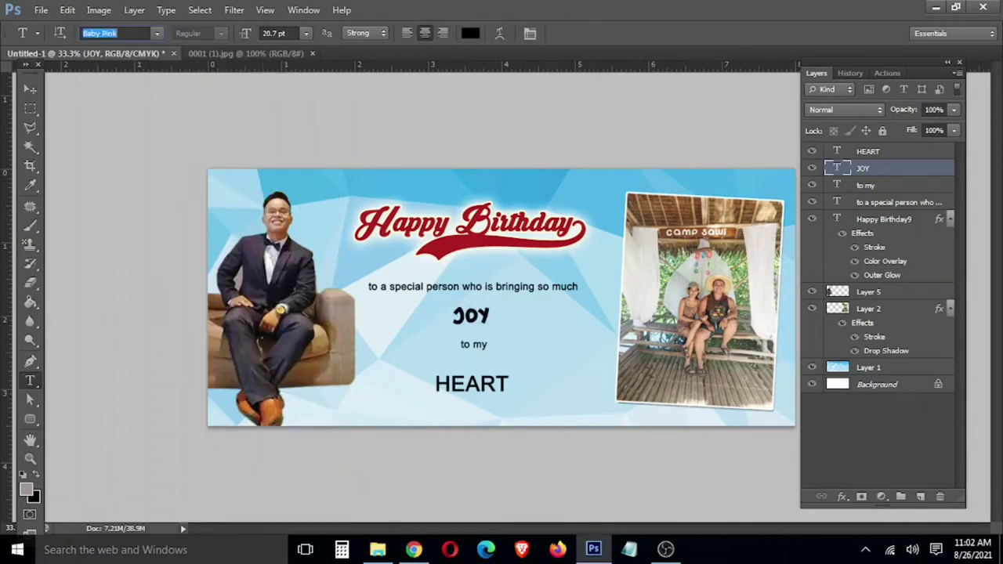
pyautogui.press('Return')
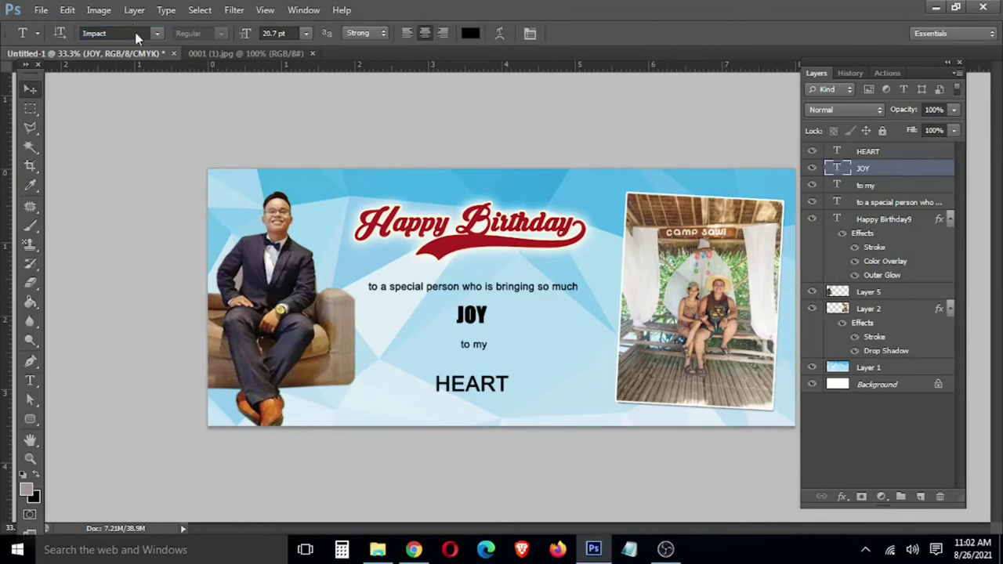
# - Scale the JOY text up proportionally to about 215% around its centre
pyautogui.hotkey('ctrl', 't')
pyautogui.moveTo(490, 331); pyautogui.dragTo(512, 343)
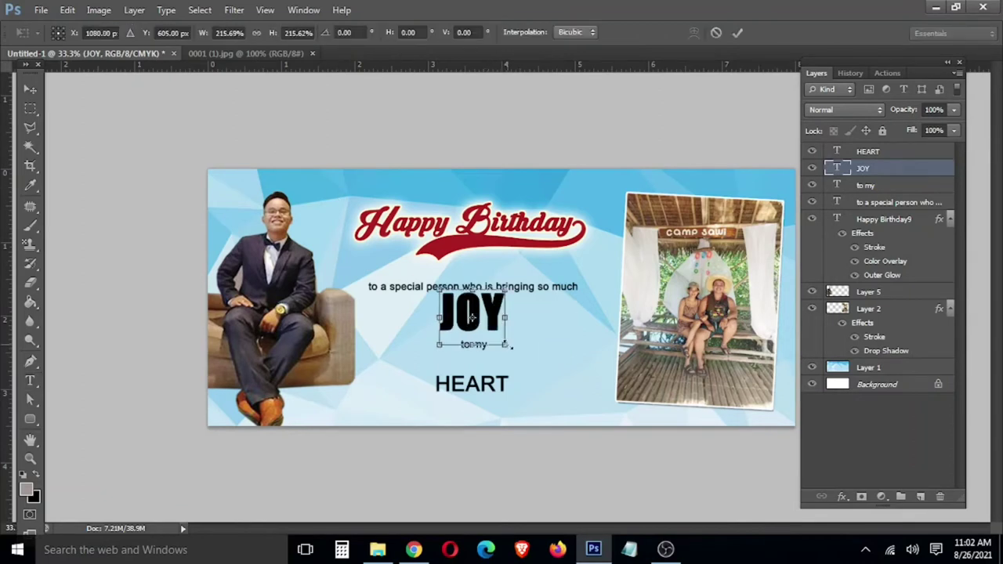
pyautogui.press('Return')
# - Break the greeting line into two lines after "person" and enlarge it to about 13.8 pt, between the heading and JOY
pyautogui.moveTo(473, 301); pyautogui.dragTo(556, 317)
pyautogui.press('t')
pyautogui.click(461, 286)
pyautogui.press('Return')
pyautogui.hotkey('ctrl', 'Return')
pyautogui.press('v')
pyautogui.hotkey('ctrl', 't')
pyautogui.press('Return')
# - Delete the small "to my" text below JOY
pyautogui.rightClick(475, 325)
pyautogui.rightClick(470, 346)
pyautogui.click(481, 355)
pyautogui.press('Delete')
# - Duplicate the enlarged two-line greeting down between JOY and HEART and replace the copy's wording with "to my"
pyautogui.rightClick(472, 277)
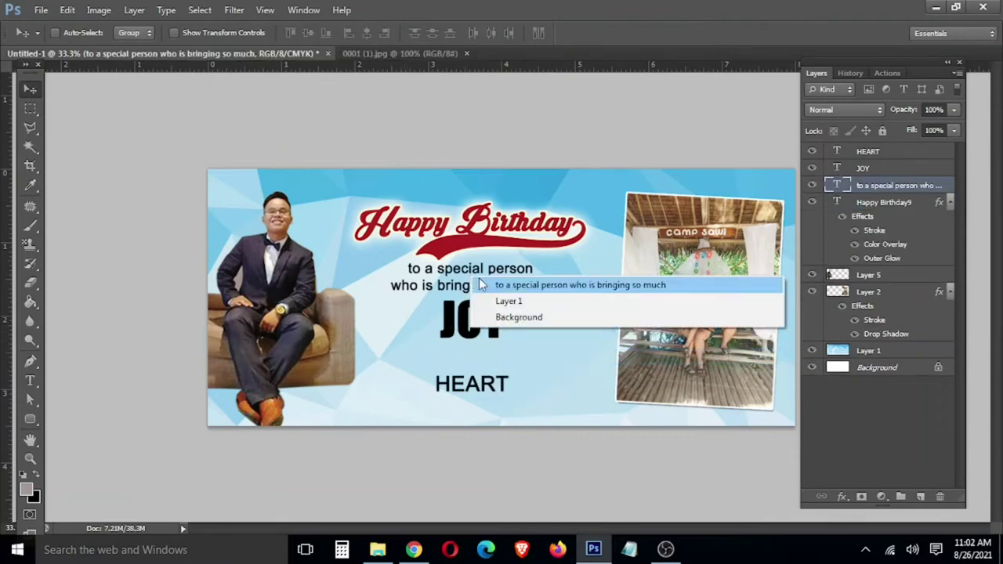
pyautogui.click(482, 285)
pyautogui.keyDown('alt'); pyautogui.moveTo(482, 285); pyautogui.dragTo(481, 381); pyautogui.keyUp('alt')
pyautogui.press('t')
pyautogui.click(523, 367)
pyautogui.hotkey('ctrl', 'a')
pyautogui.write('to ')
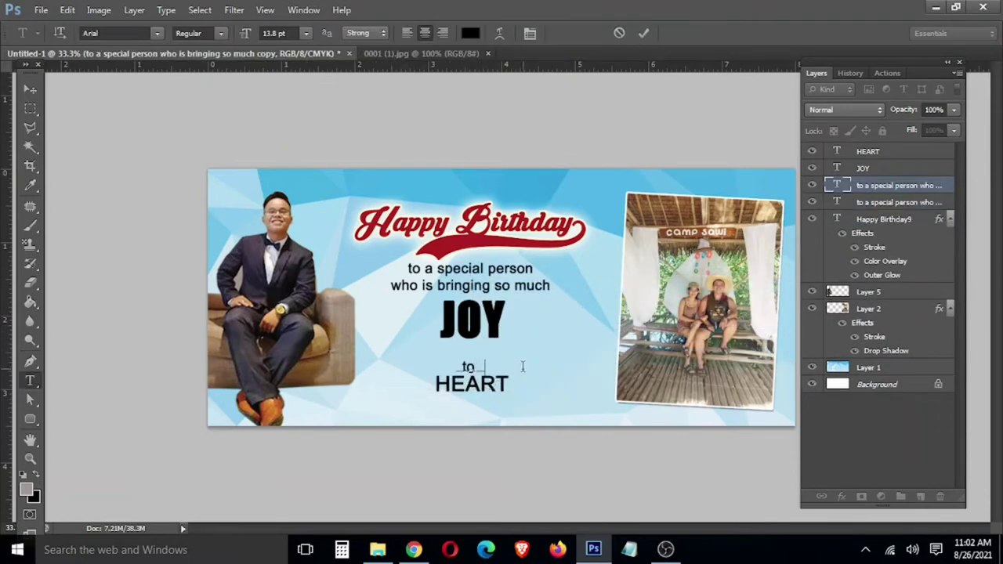
pyautogui.write(' my')
pyautogui.hotkey('ctrl', 'Return')
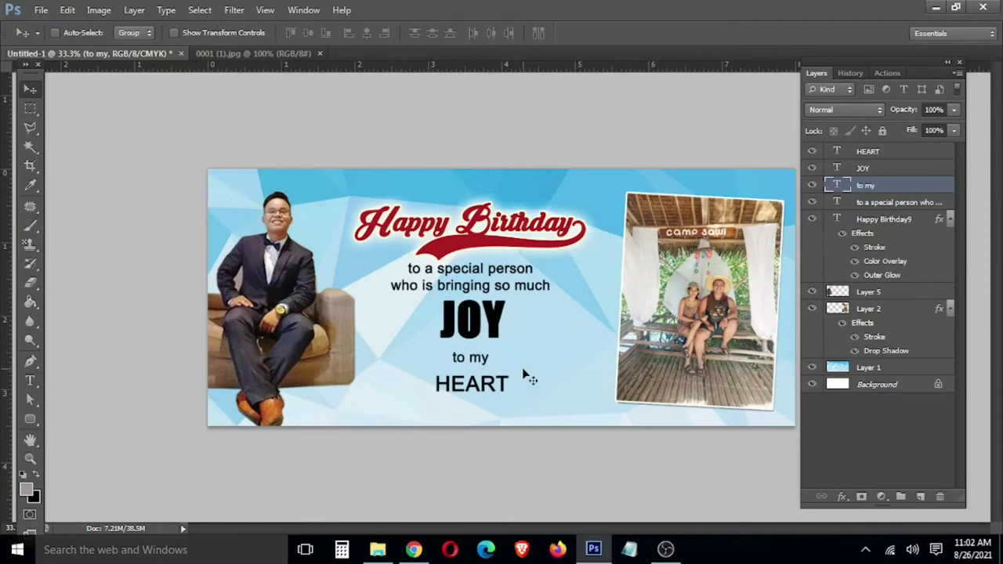
# - Change the font of the HEART text to Krinkes Decor
pyautogui.press('t')
pyautogui.click(472, 384)
pyautogui.hotkey('ctrl', 'a')
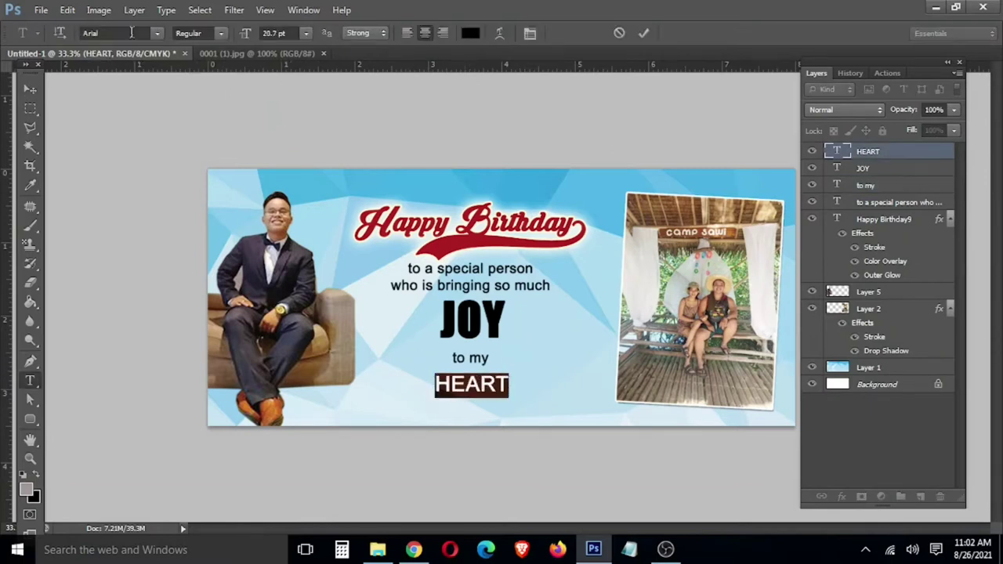
pyautogui.write('kr')
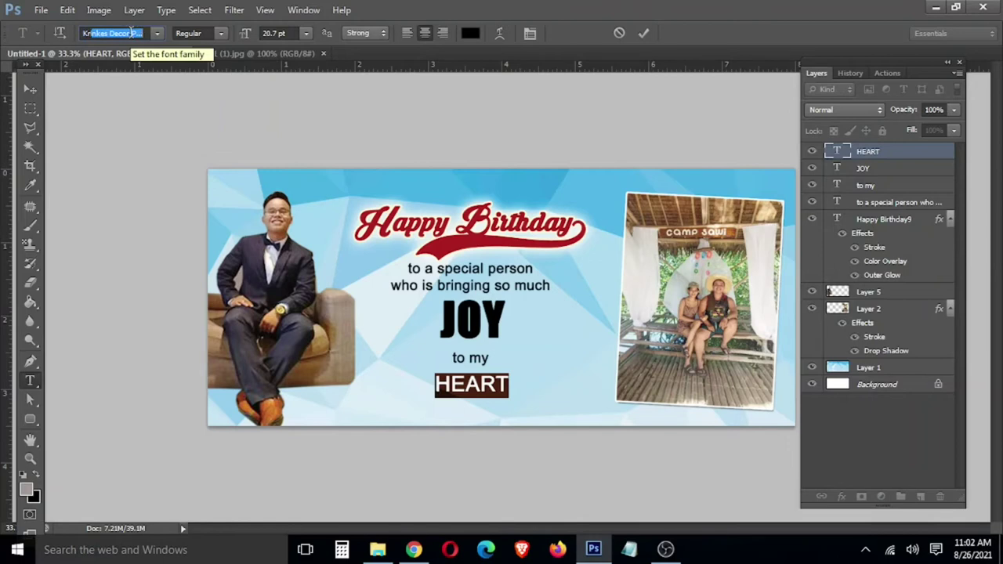
pyautogui.press('Return')
pyautogui.hotkey('ctrl', 'Return')
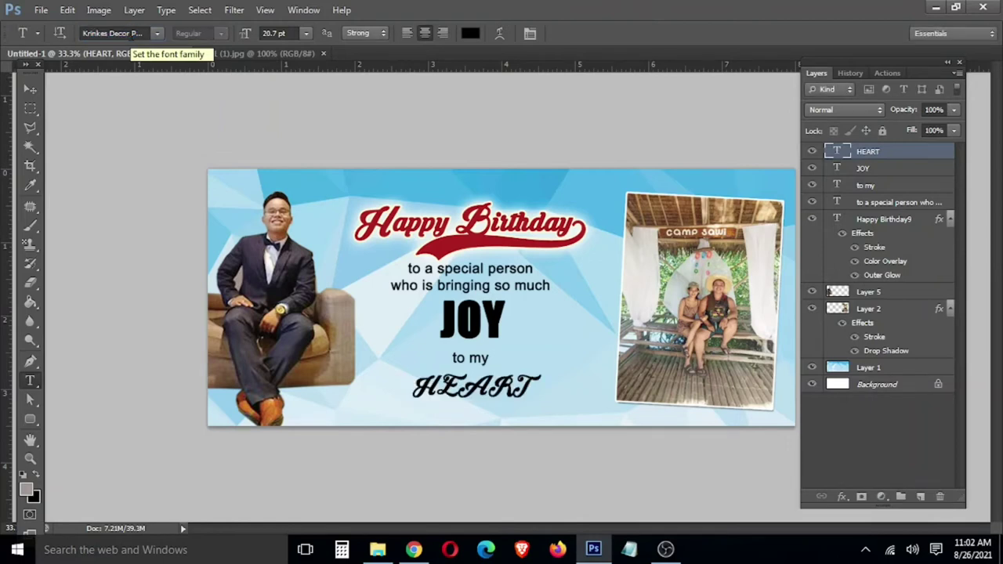
# - Change the HEART wording to "Heart" with only the first letter capitalised and enlarge the text proportionally
pyautogui.moveTo(440, 384); pyautogui.dragTo(551, 407)
pyautogui.write('eart')
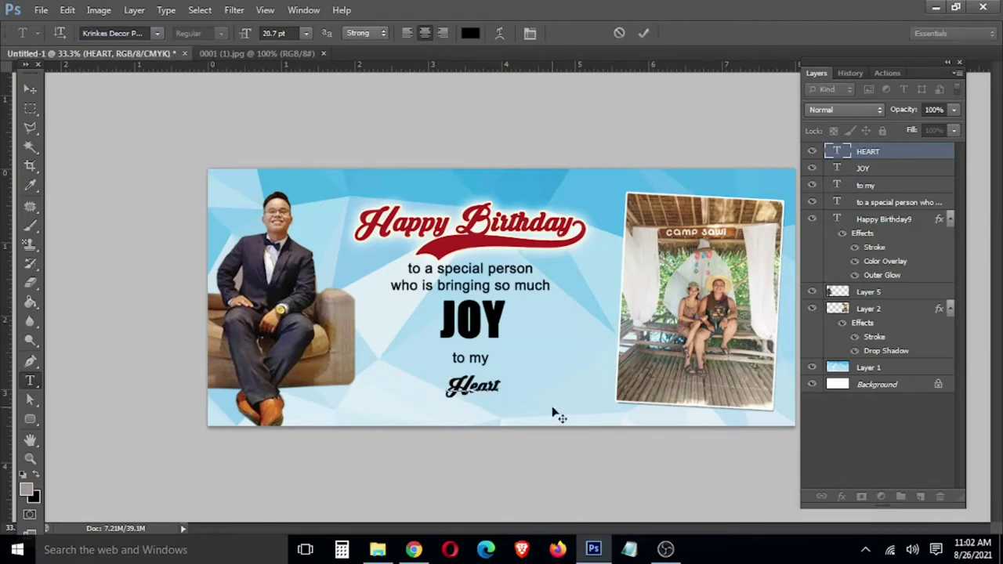
pyautogui.hotkey('ctrl', 'Return')
pyautogui.hotkey('ctrl', 't')
pyautogui.moveTo(502, 375); pyautogui.dragTo(521, 366)
pyautogui.press('Return')
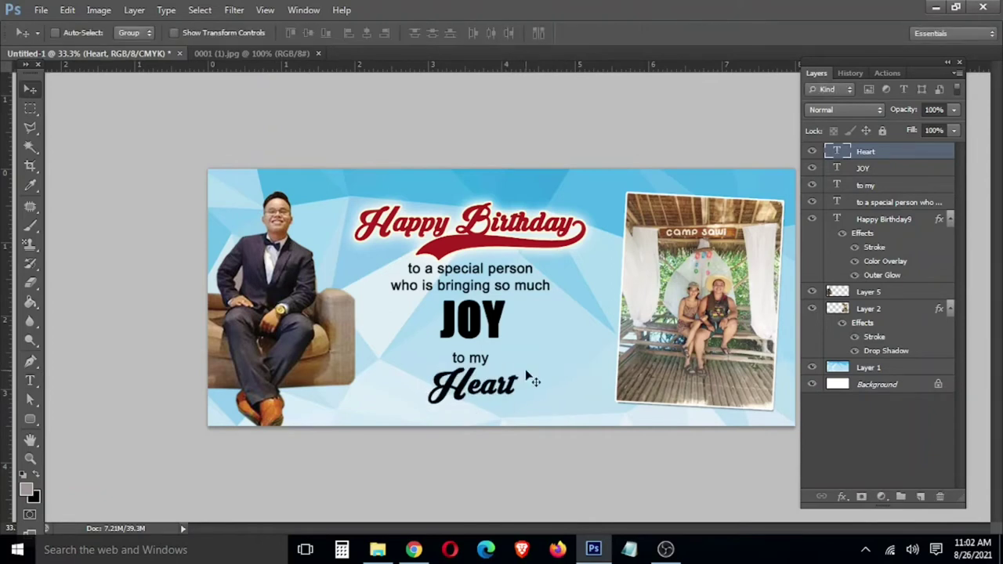
# - Set the font of the JOY text to Watermelon Script
pyautogui.press('t')
pyautogui.doubleClick(488, 320)
pyautogui.click(157, 33)
pyautogui.click(133, 33)
pyautogui.write('Kr')
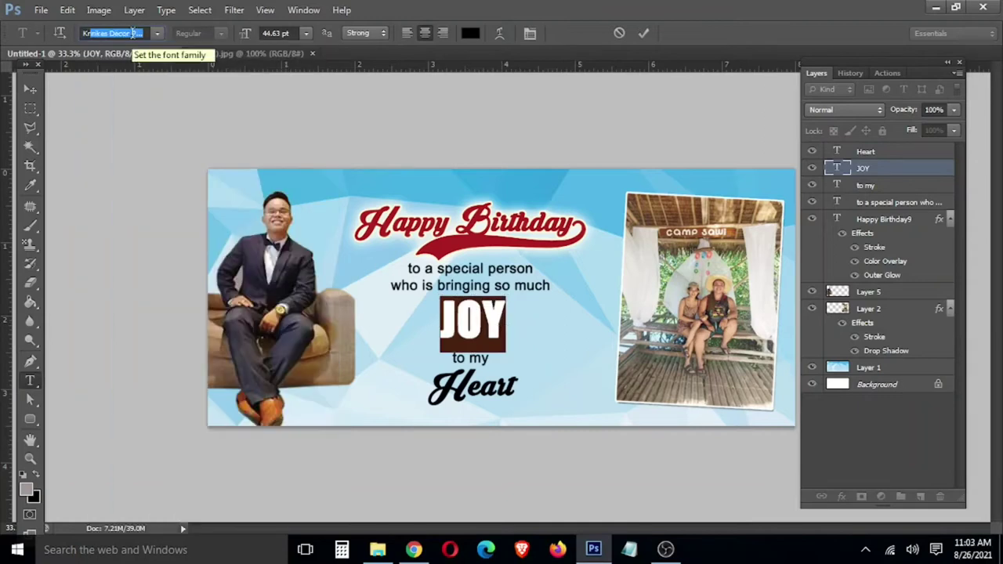
pyautogui.write('termelon Scri')
pyautogui.press('Return')
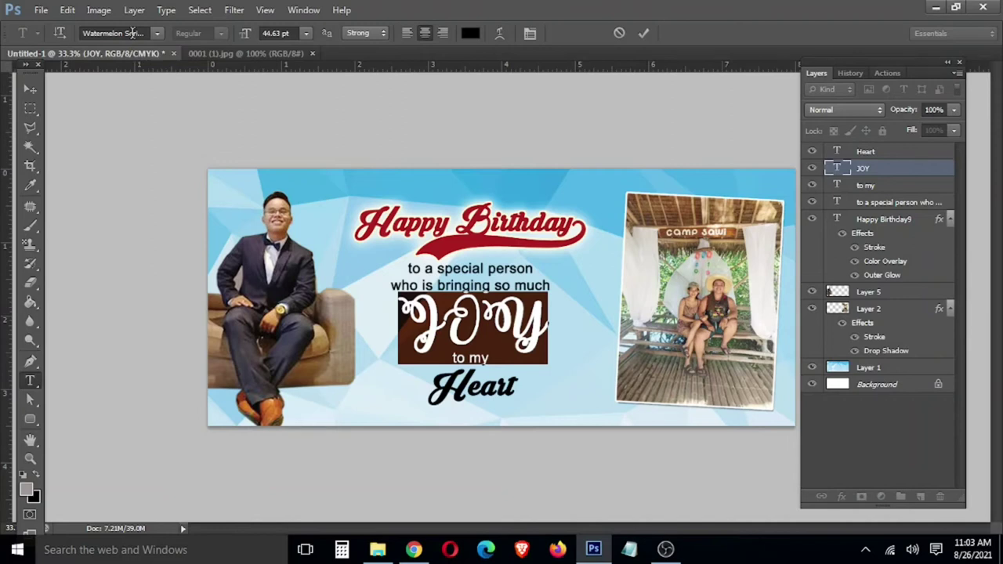
pyautogui.hotkey('ctrl', 'Return')
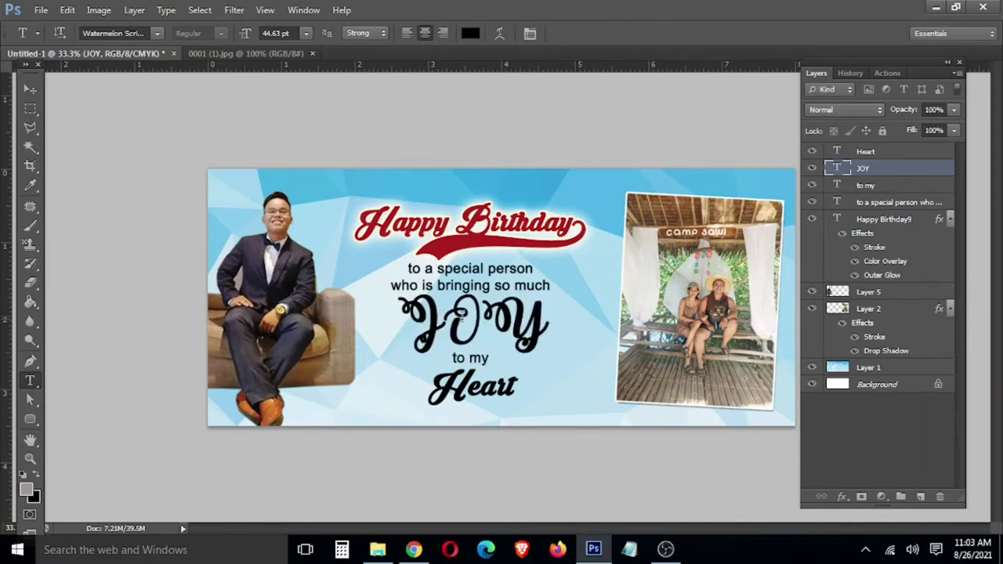
# - Change the JOY wording to "Joy" and set its font to Krinkes Decor
pyautogui.doubleClick(461, 314)
pyautogui.write('Joy')
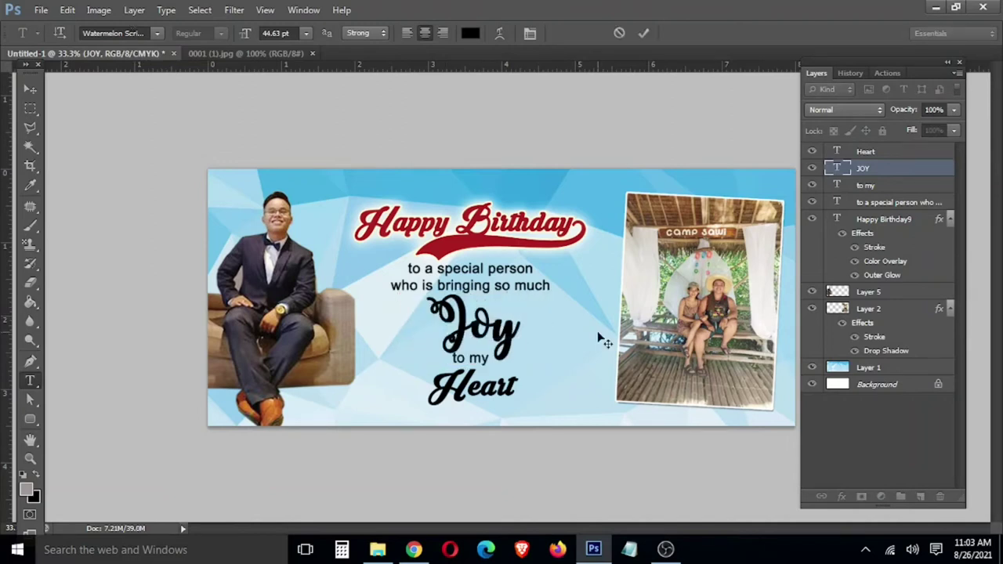
pyautogui.hotkey('ctrl', 'Return')
pyautogui.doubleClick(483, 314)
pyautogui.click(145, 32)
pyautogui.write('Kri')
pyautogui.press('Return')
pyautogui.hotkey('ctrl', 'Return')
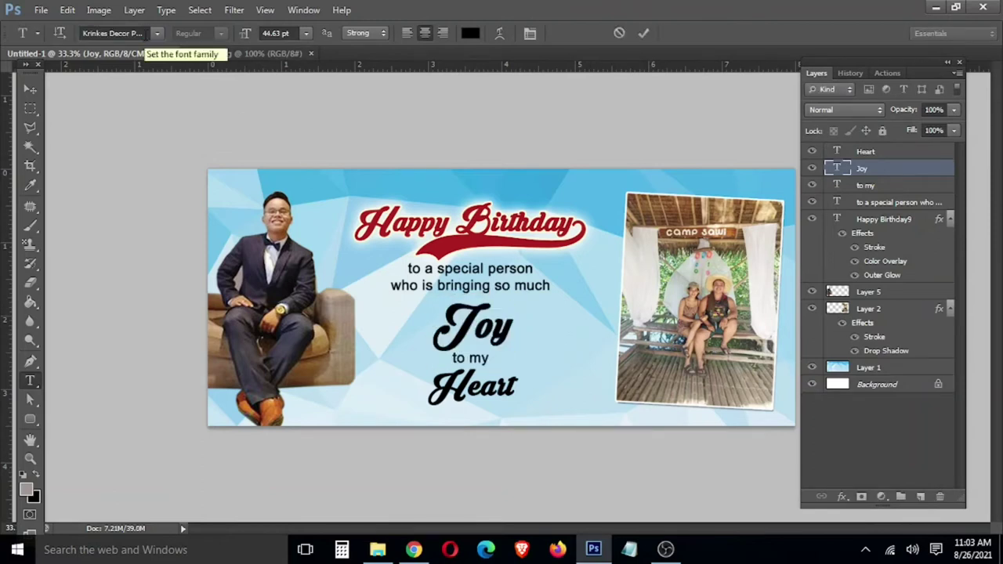
# - Shift the Joy text slightly left and scale the Heart text up to about 116%, centred under "to my"
pyautogui.press('v')
pyautogui.moveTo(484, 331); pyautogui.dragTo(479, 330)
pyautogui.rightClick(481, 397)
pyautogui.click(501, 399)
pyautogui.moveTo(484, 401); pyautogui.dragTo(477, 404)
pyautogui.hotkey('ctrl', 't')
pyautogui.moveTo(516, 375); pyautogui.dragTo(527, 368)
pyautogui.moveTo(423, 422); pyautogui.dragTo(413, 430)
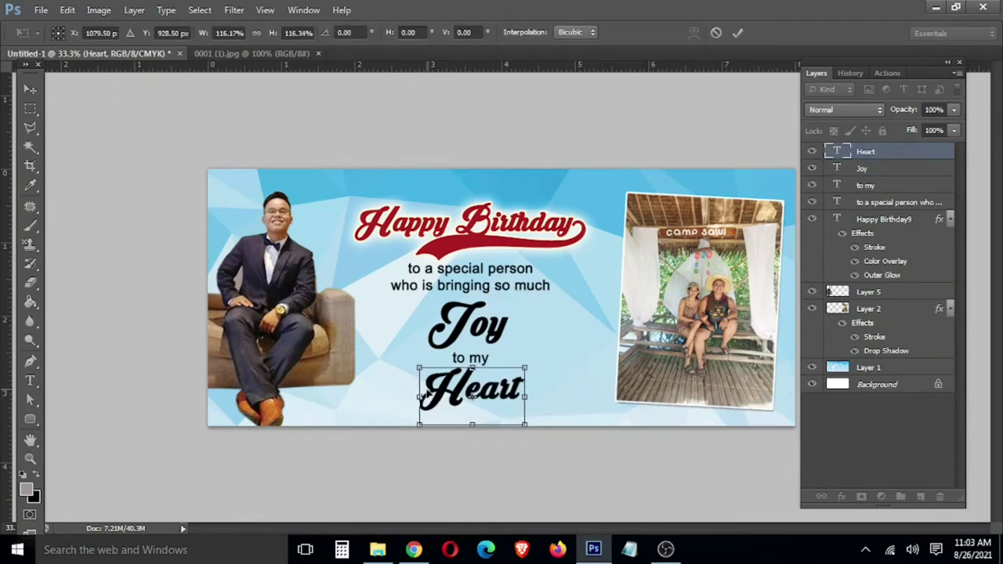
pyautogui.press('Return')
# - Move the Happy Birthday heading up towards the canvas's upper edge and raise the two-line greeting slightly
pyautogui.rightClick(492, 227)
pyautogui.click(505, 253)
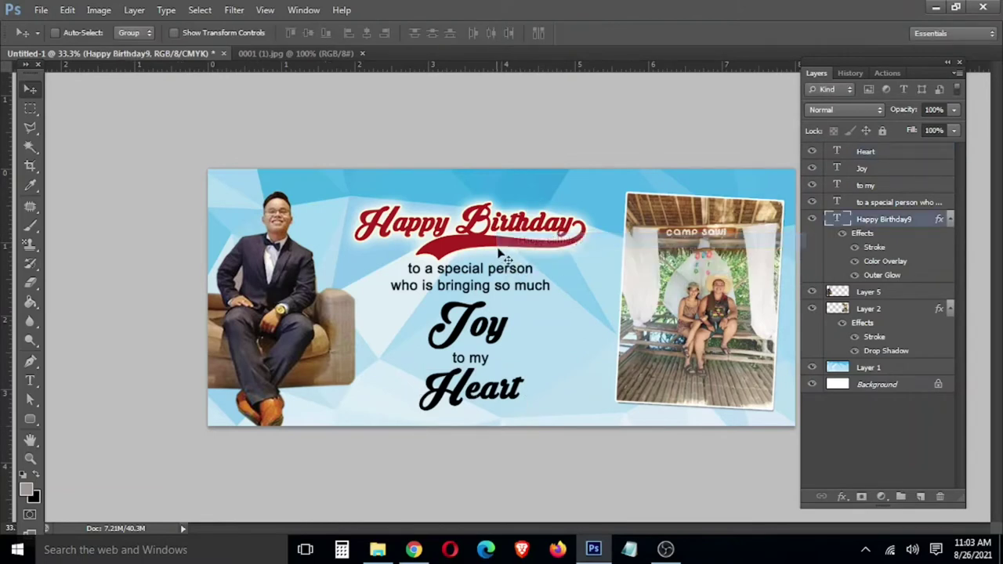
pyautogui.moveTo(504, 253); pyautogui.dragTo(500, 240)
pyautogui.rightClick(473, 266)
pyautogui.click(479, 274)
pyautogui.moveTo(480, 274); pyautogui.dragTo(480, 271)
# - Shift the Joy text slightly right and nudge the Heart text down a few pixels
pyautogui.rightClick(467, 311)
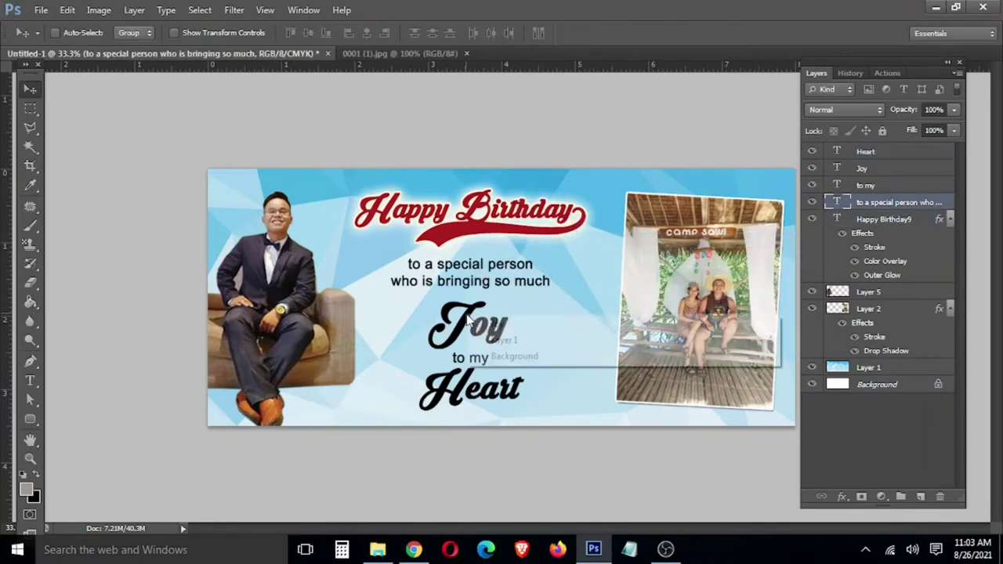
pyautogui.click(476, 328)
pyautogui.moveTo(474, 323); pyautogui.dragTo(476, 324)
pyautogui.rightClick(457, 392)
pyautogui.click(474, 401)
pyautogui.press('Down')
pyautogui.press('Down')
pyautogui.press('Down')
pyautogui.press('Down')
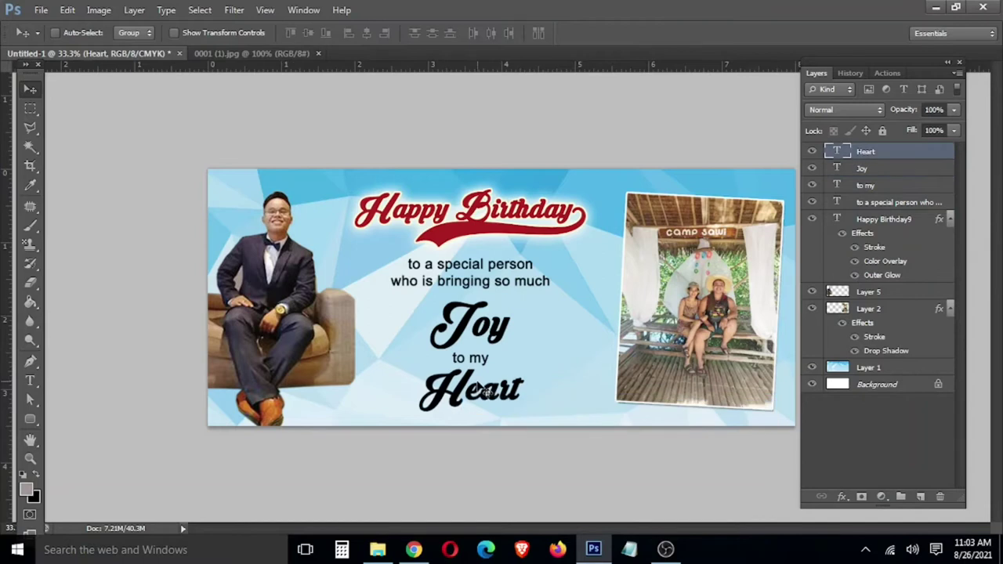
# - Copy the Happy Birthday heading's layer style and paste it onto both the Joy and Heart text layers
pyautogui.rightClick(455, 209)
pyautogui.click(470, 231)
pyautogui.rightClick(894, 224)
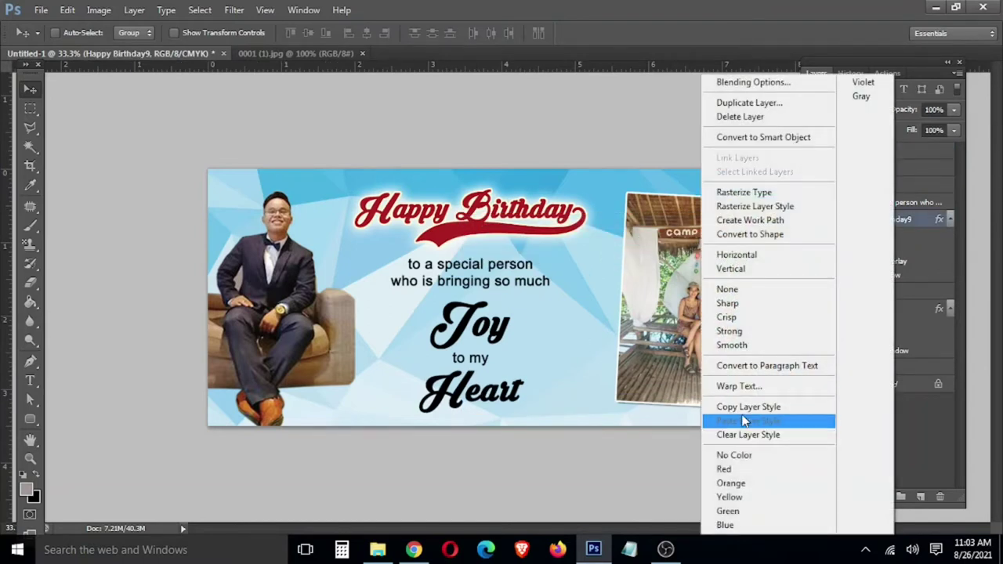
pyautogui.click(742, 407)
pyautogui.rightClick(475, 316)
pyautogui.click(494, 326)
pyautogui.rightClick(475, 395)
pyautogui.keyDown('shift'); pyautogui.click(494, 404); pyautogui.keyUp('shift')
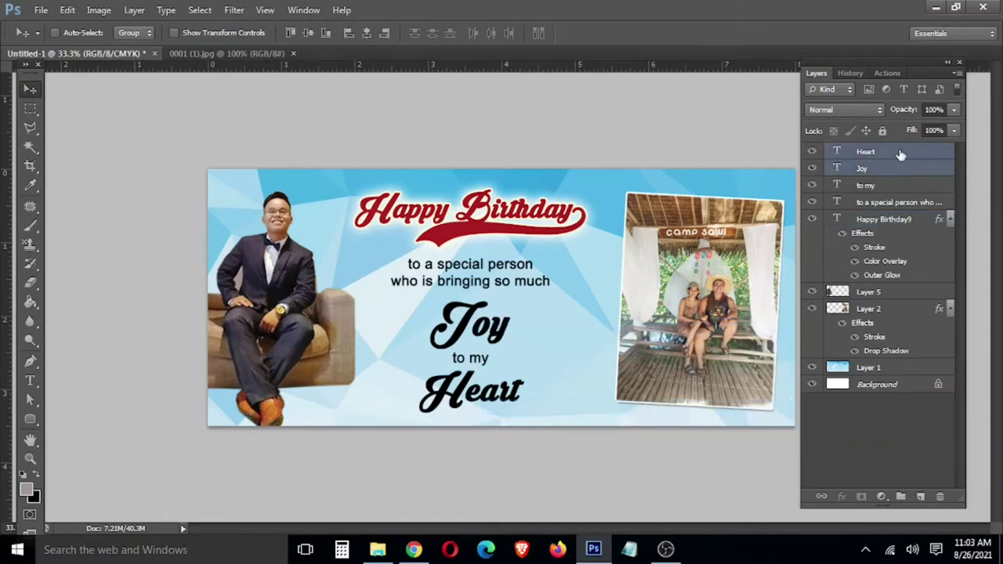
pyautogui.rightClick(897, 157)
pyautogui.click(729, 421)
# - Apply a dark navy Color Overlay (RGB 2, 7, 60) to the two-line greeting text
pyautogui.rightClick(487, 282)
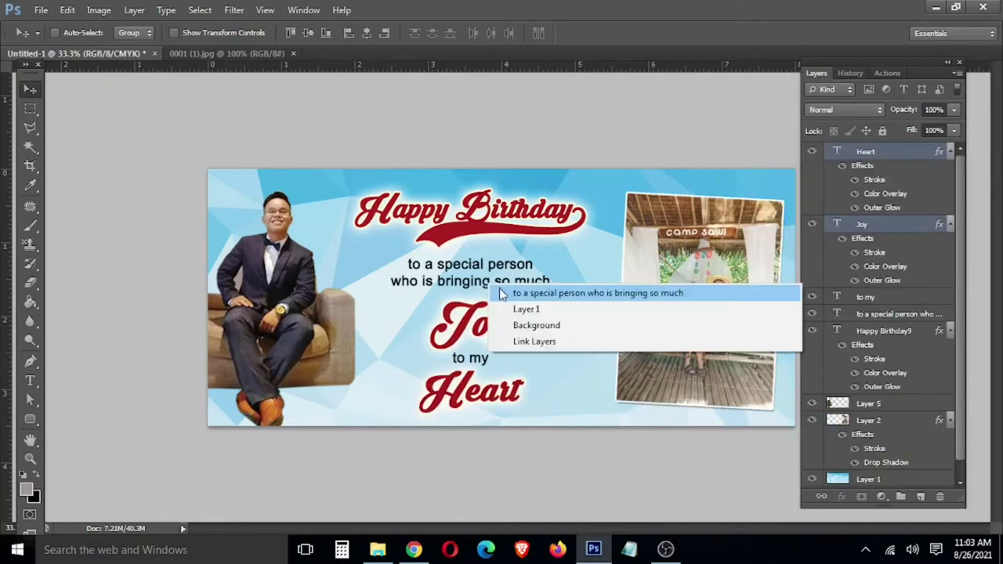
pyautogui.click(517, 292)
pyautogui.rightClick(906, 316)
pyautogui.click(753, 83)
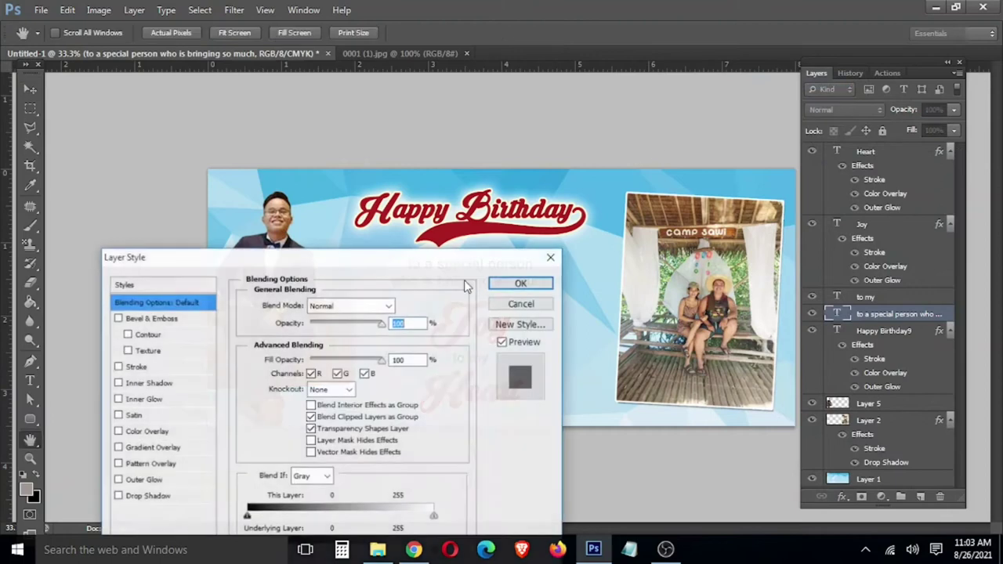
pyautogui.moveTo(337, 257); pyautogui.dragTo(791, 147)
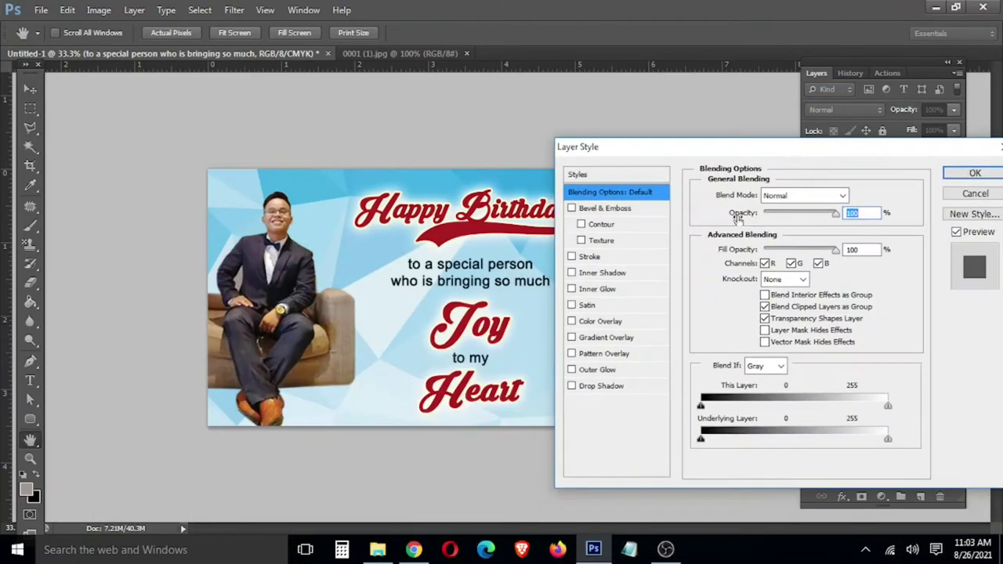
pyautogui.click(620, 319)
pyautogui.click(857, 196)
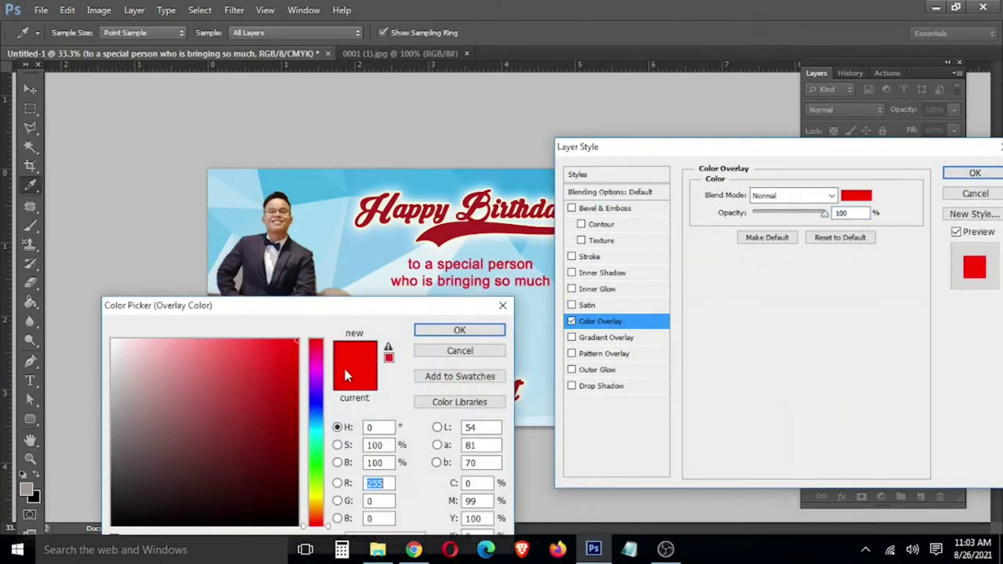
pyautogui.click(319, 404)
pyautogui.moveTo(291, 376); pyautogui.dragTo(311, 417)
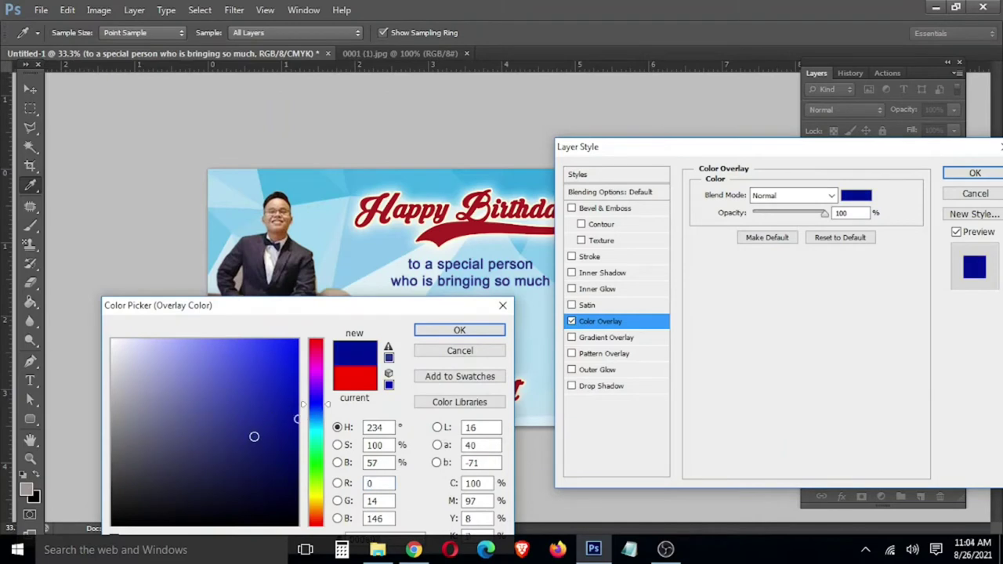
pyautogui.moveTo(253, 437); pyautogui.dragTo(254, 446)
pyautogui.click(294, 486)
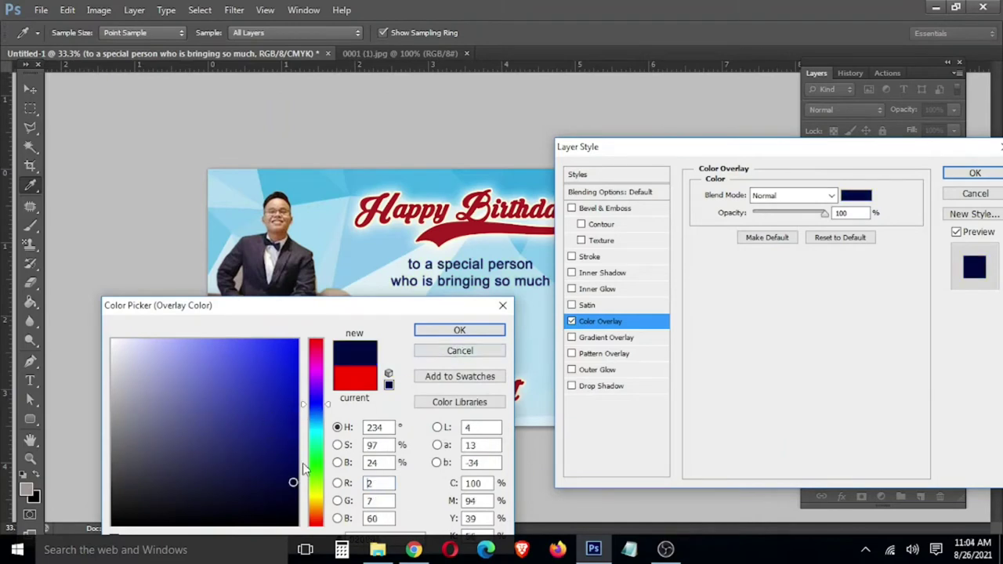
pyautogui.click(443, 330)
# - Add a white 8 px outside Stroke to the two-line greeting and apply the layer style
pyautogui.click(587, 258)
pyautogui.click(736, 296)
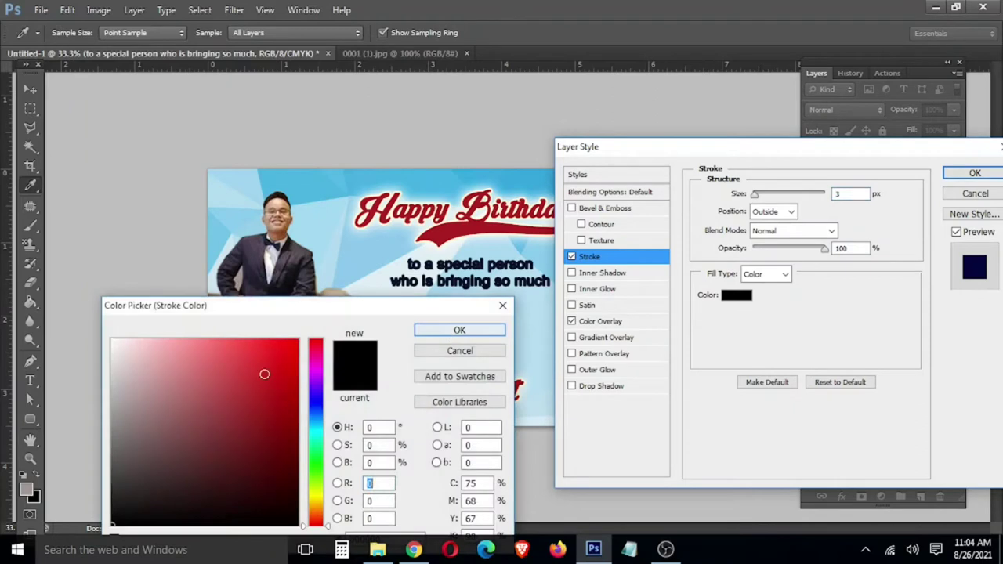
pyautogui.click(119, 342)
pyautogui.click(448, 333)
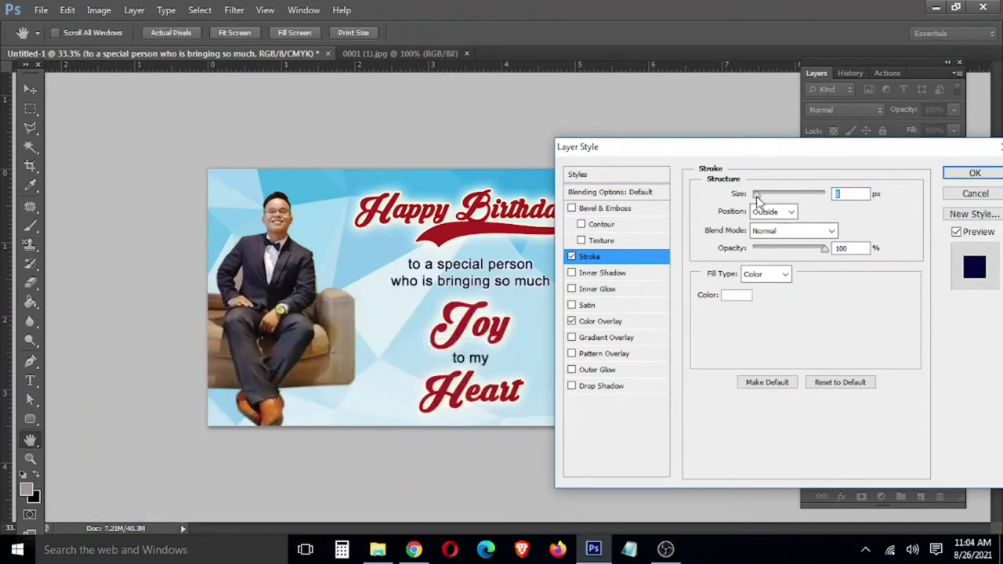
pyautogui.click(978, 173)
pyautogui.press('v')
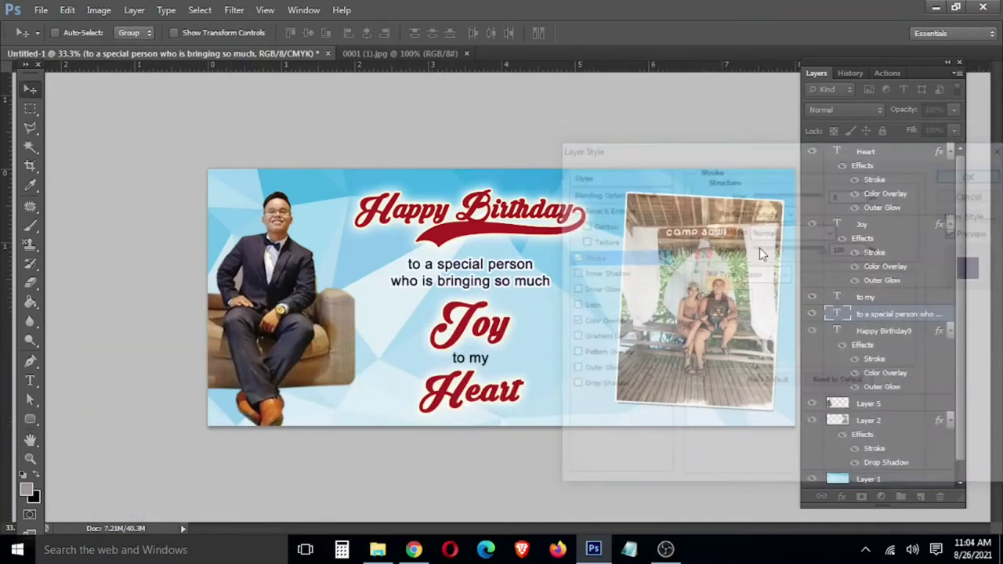
# - Copy the two-line greeting's layer style and paste it onto the "to my" text layer
pyautogui.rightClick(475, 363)
pyautogui.rightClick(514, 284)
pyautogui.click(514, 284)
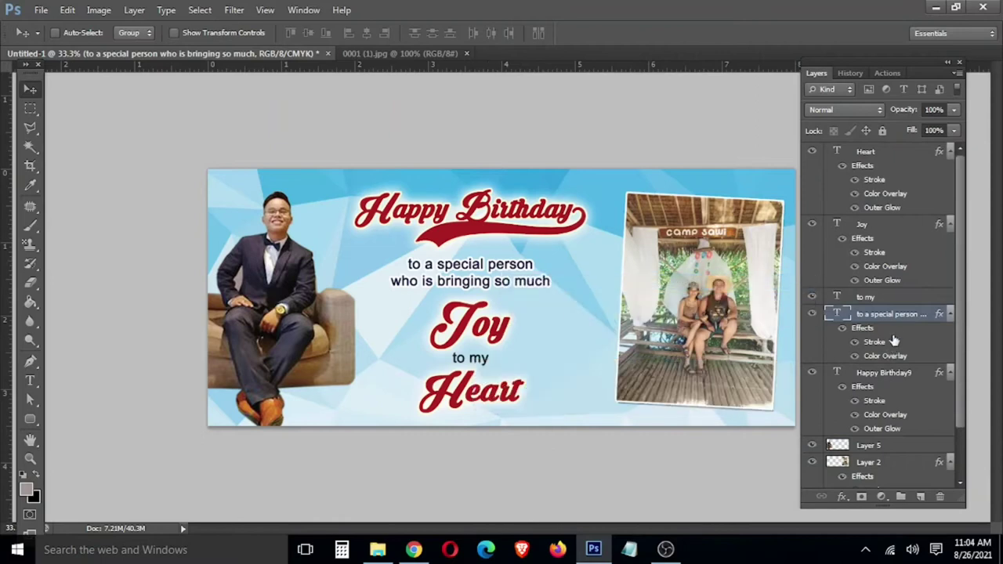
pyautogui.rightClick(893, 320)
pyautogui.click(779, 407)
pyautogui.rightClick(479, 366)
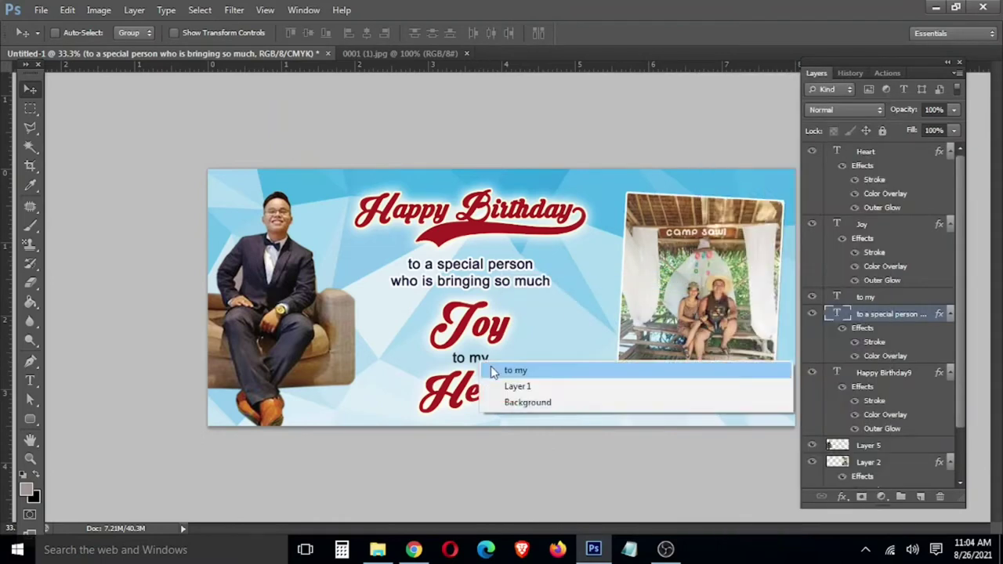
pyautogui.click(517, 371)
pyautogui.rightClick(865, 300)
pyautogui.click(729, 417)
# - Nudge the "to my" text up a few pixels between Joy and Heart, and preview the layout without the interface panels
pyautogui.rightClick(453, 314)
pyautogui.click(475, 325)
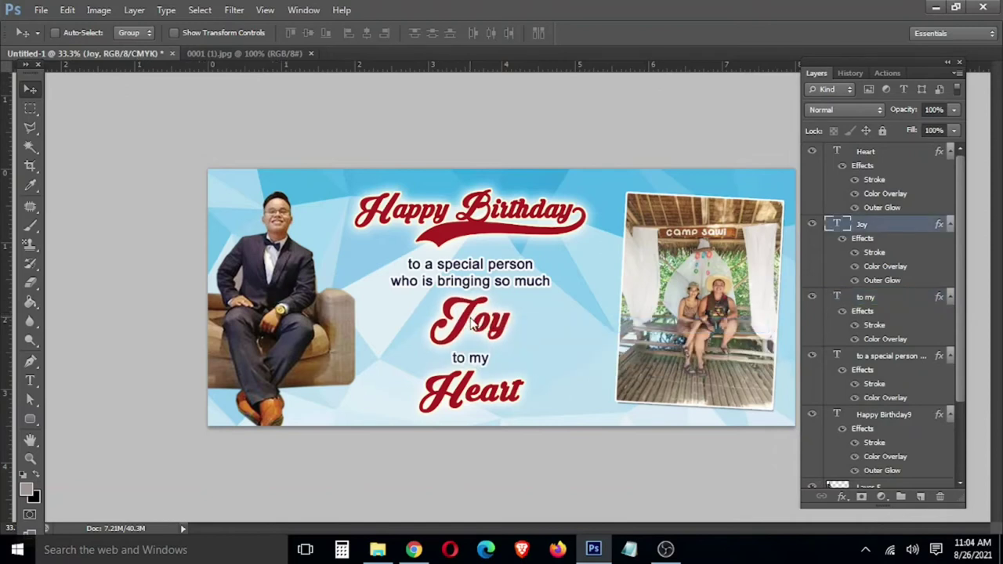
pyautogui.rightClick(464, 362)
pyautogui.click(472, 368)
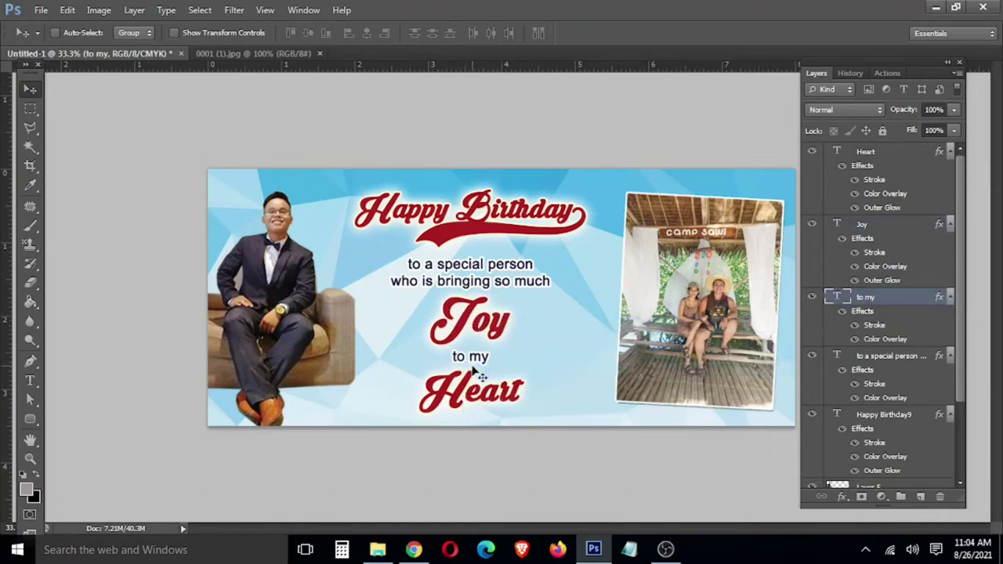
pyautogui.press('Tab')
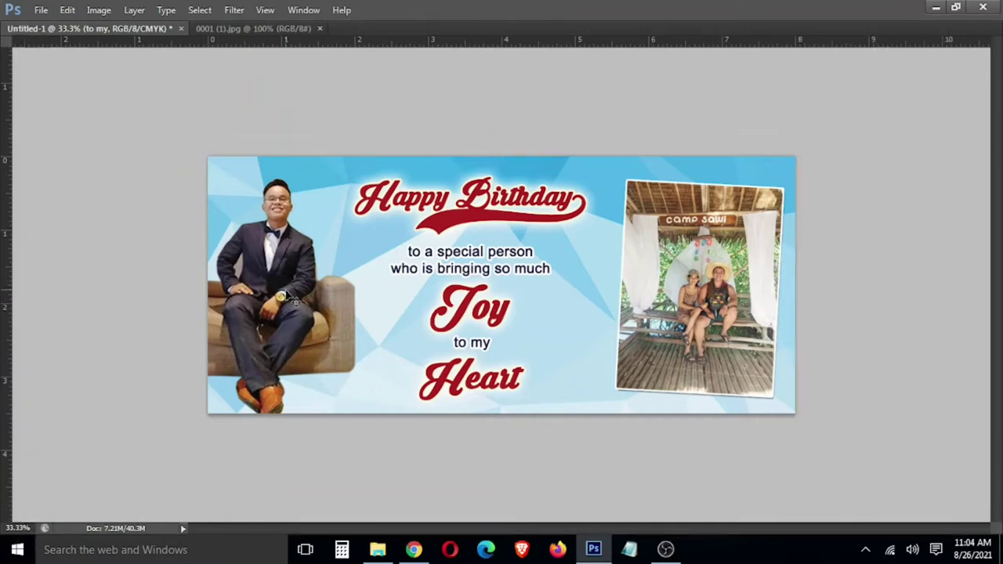
pyautogui.rightClick(534, 350)
pyautogui.press('Escape')
pyautogui.press('Tab')
# - Draw a heart custom shape beside the "to my" text and scale it to about 91%
pyautogui.rightClick(31, 419)
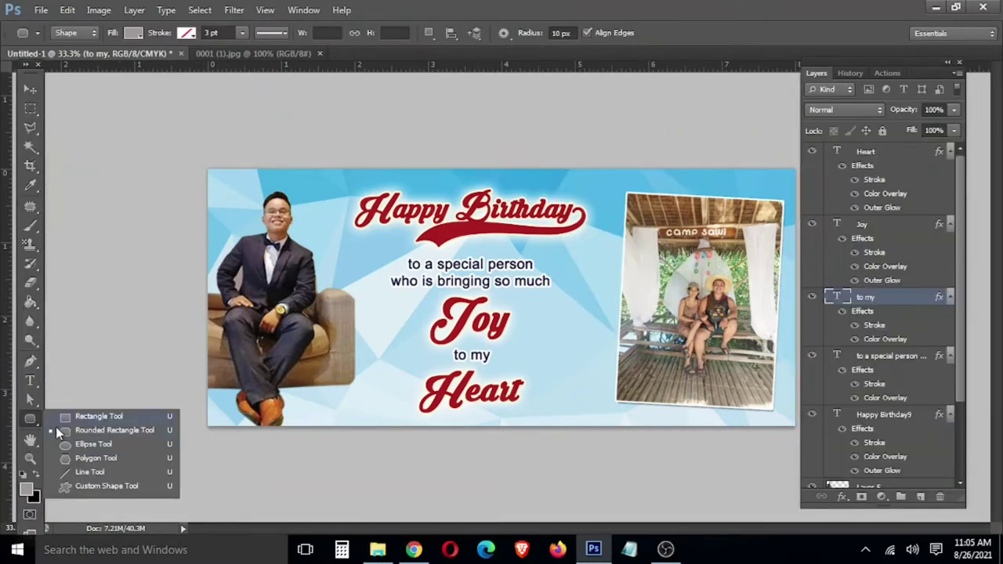
pyautogui.click(82, 485)
pyautogui.rightClick(348, 332)
pyautogui.scroll(-10, 648, 428)
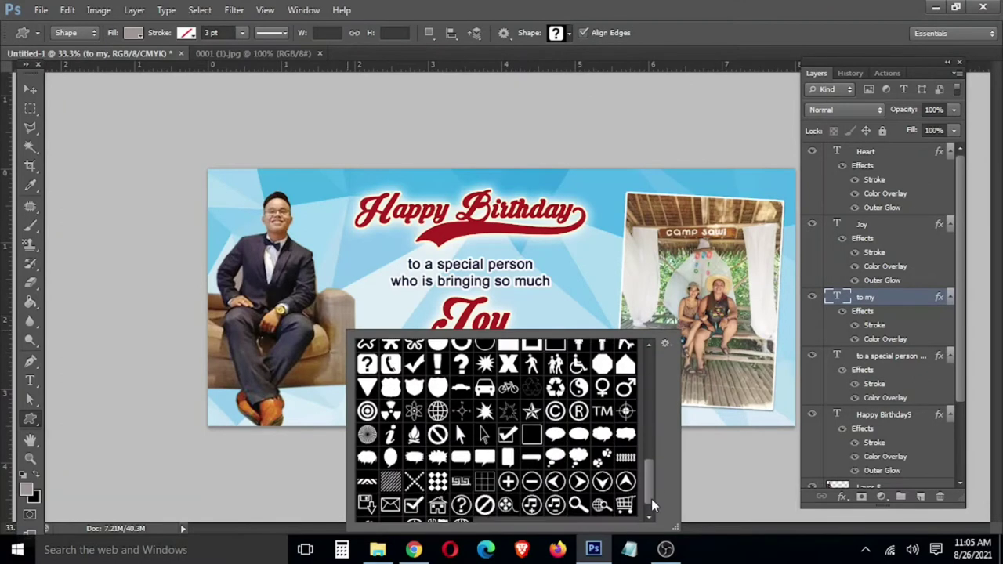
pyautogui.click(534, 368)
pyautogui.doubleClick(555, 368)
pyautogui.moveTo(525, 235)
pyautogui.mouseDown()
pyautogui.moveTo(565, 270)
pyautogui.moveTo(562, 371)
pyautogui.mouseUp()
pyautogui.press('v')
pyautogui.hotkey('ctrl', 't')
pyautogui.moveTo(576, 338); pyautogui.dragTo(579, 345)
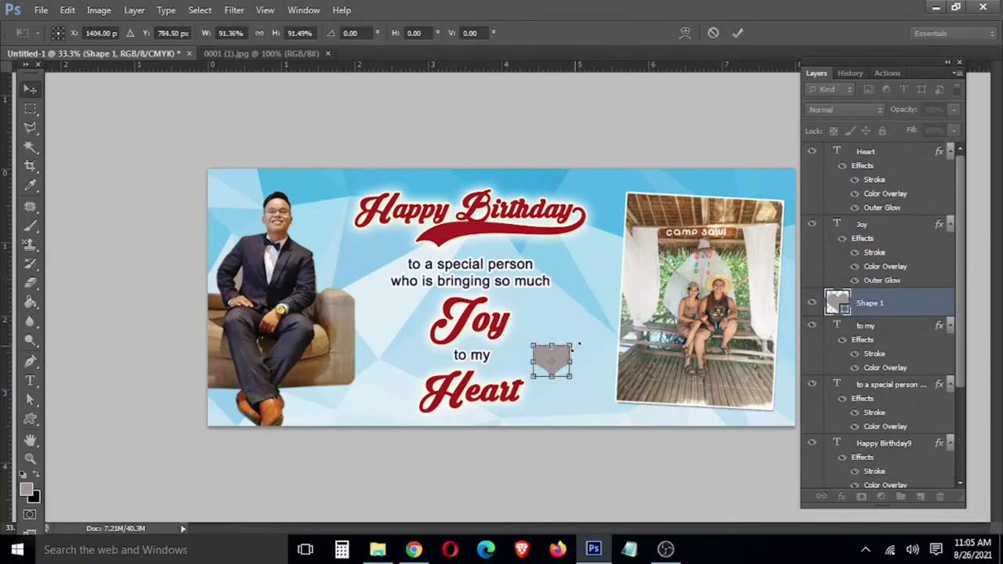
pyautogui.press('Return')
# - Rasterize the heart shape layer and move it directly above the blue background layer, Layer 1
pyautogui.rightClick(854, 306)
pyautogui.click(764, 136)
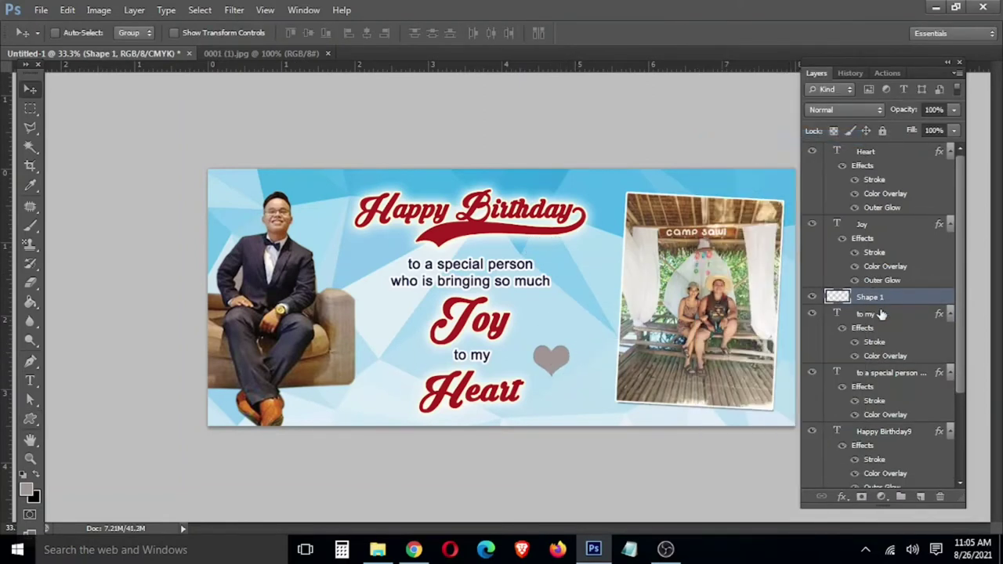
pyautogui.hotkey('ctrl', 'shift', '[')
pyautogui.hotkey('ctrl', ']')
# - Apply a red Color Overlay in Normal mode at 100% opacity to the heart shape
pyautogui.rightClick(880, 461)
pyautogui.click(745, 40)
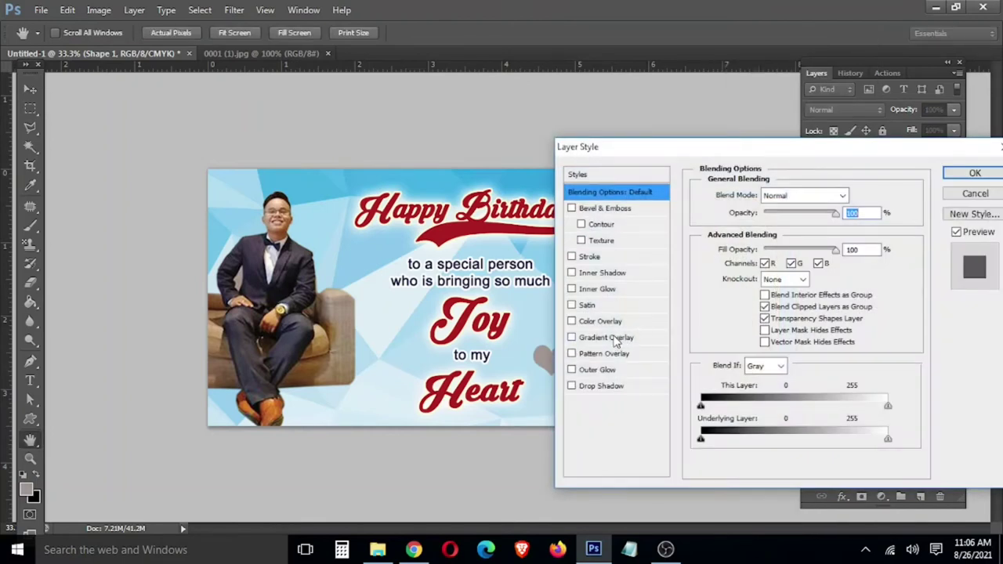
pyautogui.click(618, 322)
pyautogui.moveTo(708, 153); pyautogui.dragTo(144, 127)
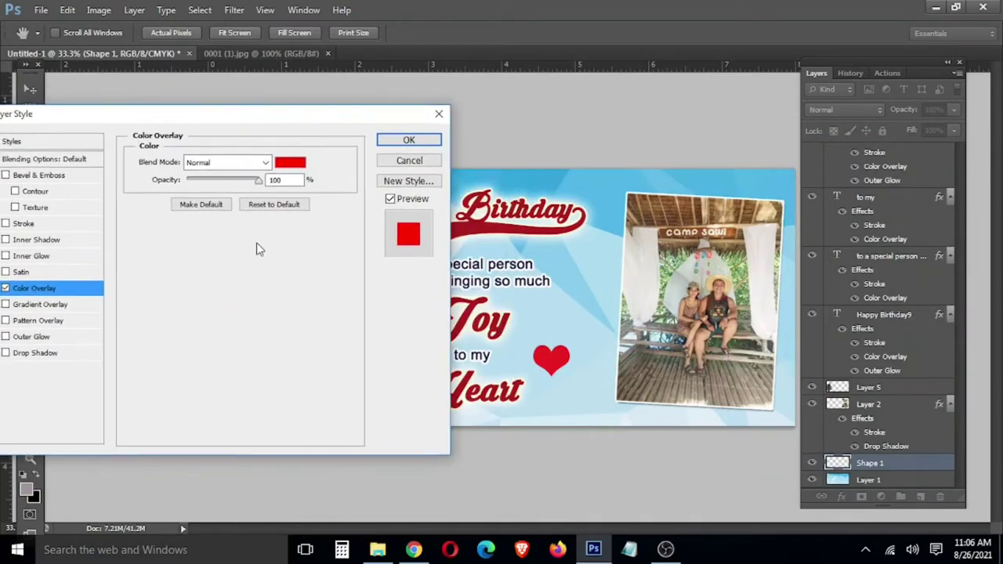
pyautogui.click(290, 165)
pyautogui.click(459, 329)
# - Add an Inner Bevel with 100% depth and 5 px size to the heart, keep Stroke off, and apply the layer style
pyautogui.click(73, 176)
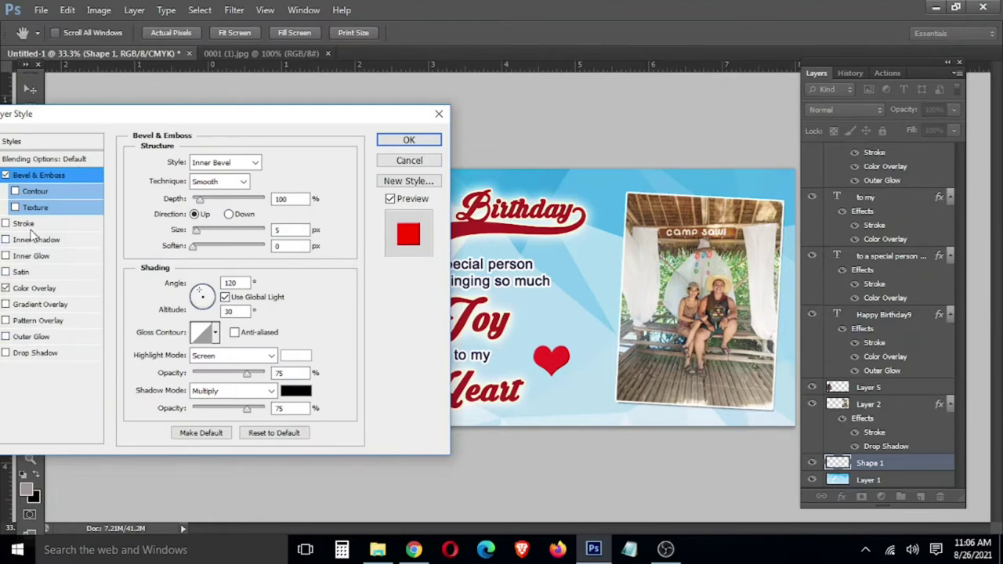
pyautogui.click(33, 226)
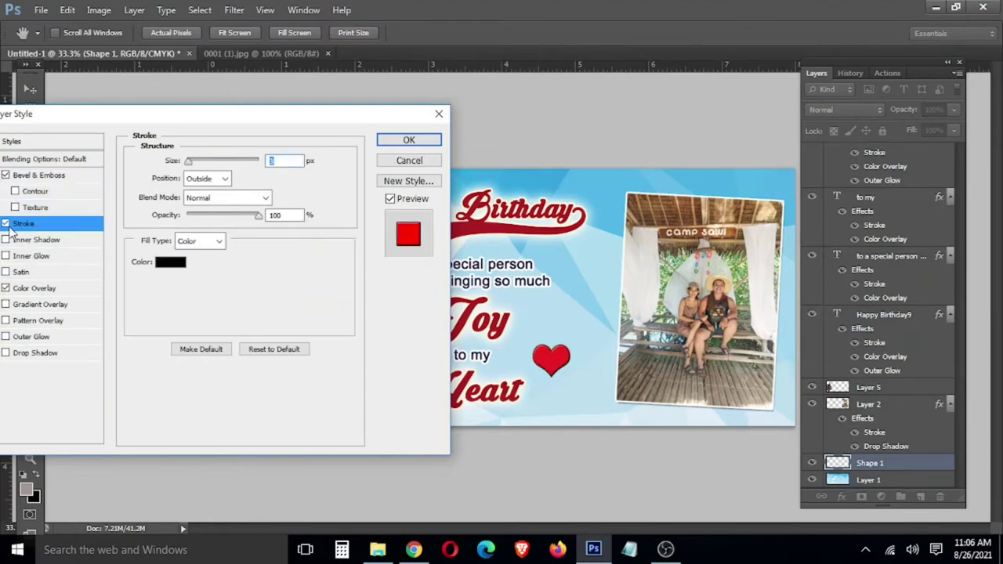
pyautogui.click(7, 224)
pyautogui.click(408, 141)
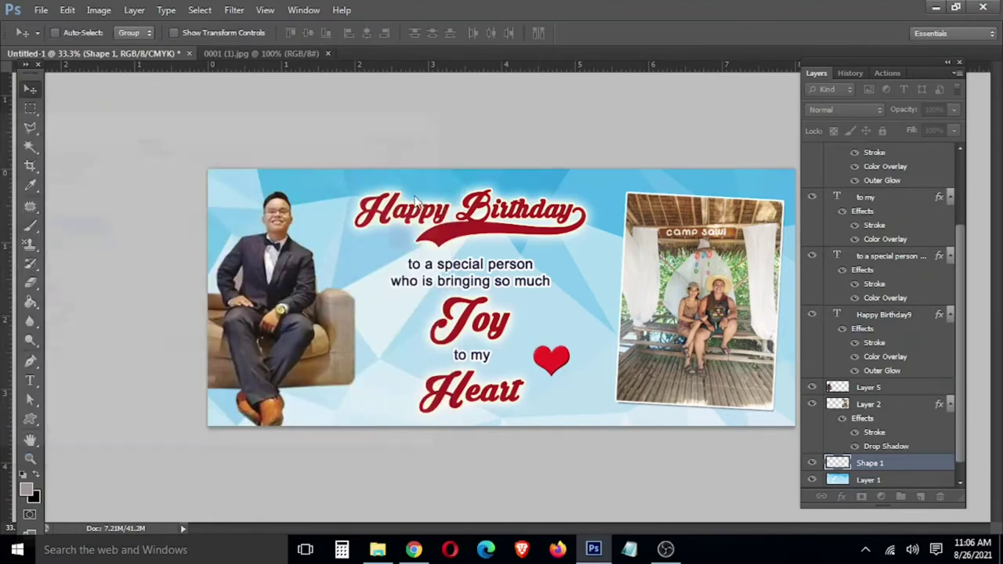
# - Merge the styled heart shape with a new empty layer and name the layer "heart"
pyautogui.click(921, 496)
pyautogui.doubleClick(880, 463)
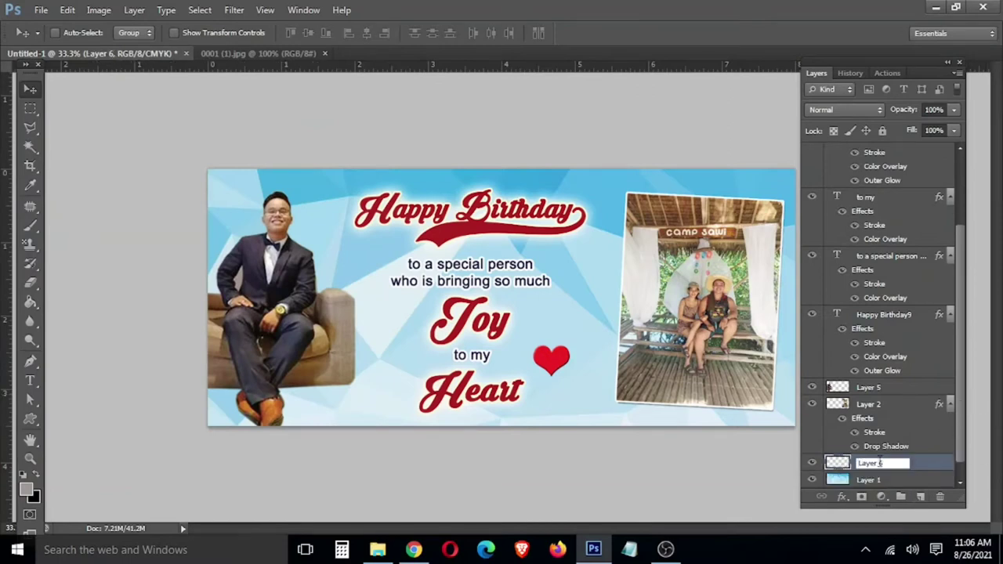
pyautogui.write('heart')
pyautogui.press('Return')
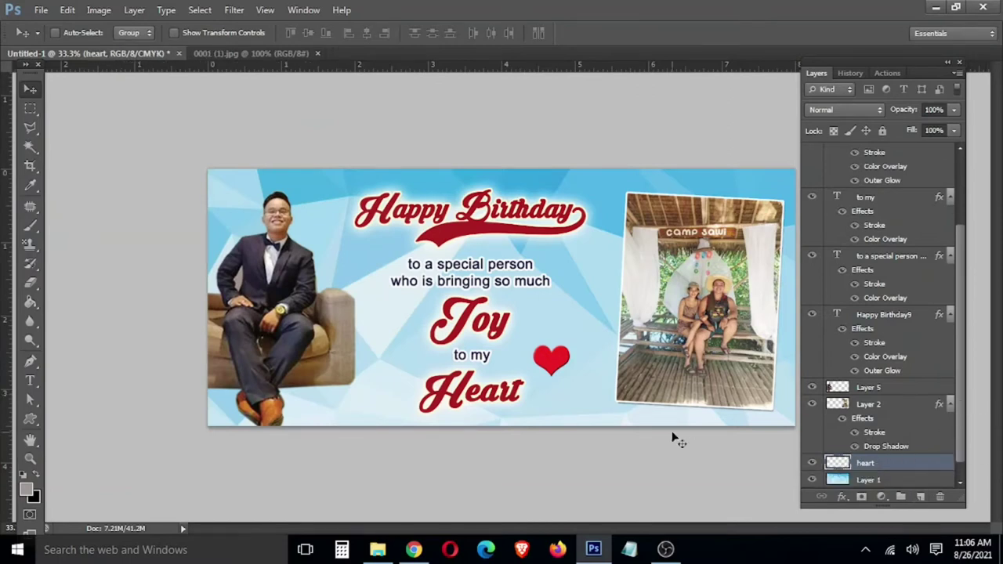
# - Shrink and tilt the heart and place it against the end of the Heart text
pyautogui.moveTo(569, 351); pyautogui.dragTo(606, 339)
pyautogui.hotkey('ctrl', 't')
pyautogui.press('Return')
# - Duplicate the heart, scale the copy to about half size, and place it above the first heart
pyautogui.hotkey('ctrl', 'j')
pyautogui.hotkey('ctrl', 't')
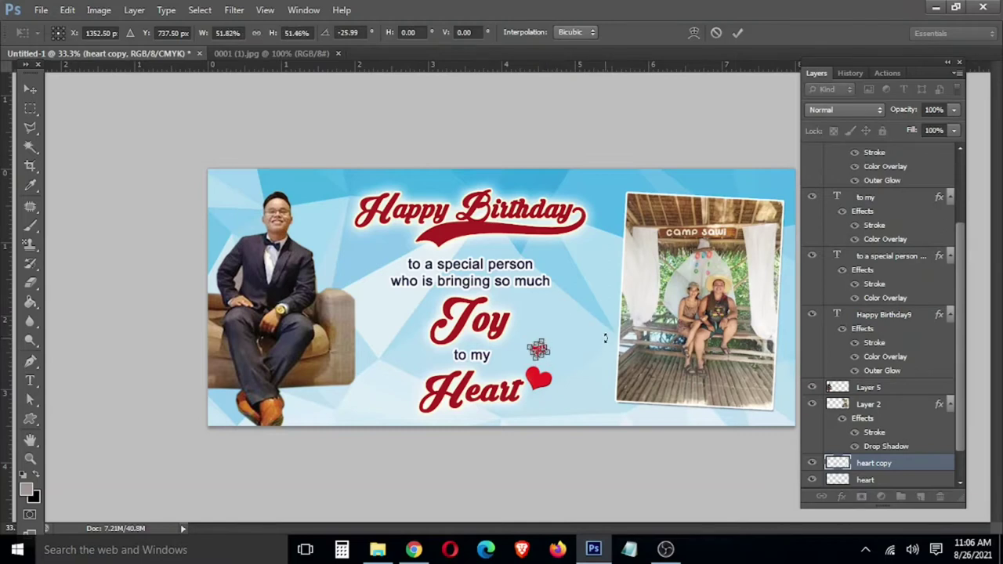
pyautogui.press('Return')
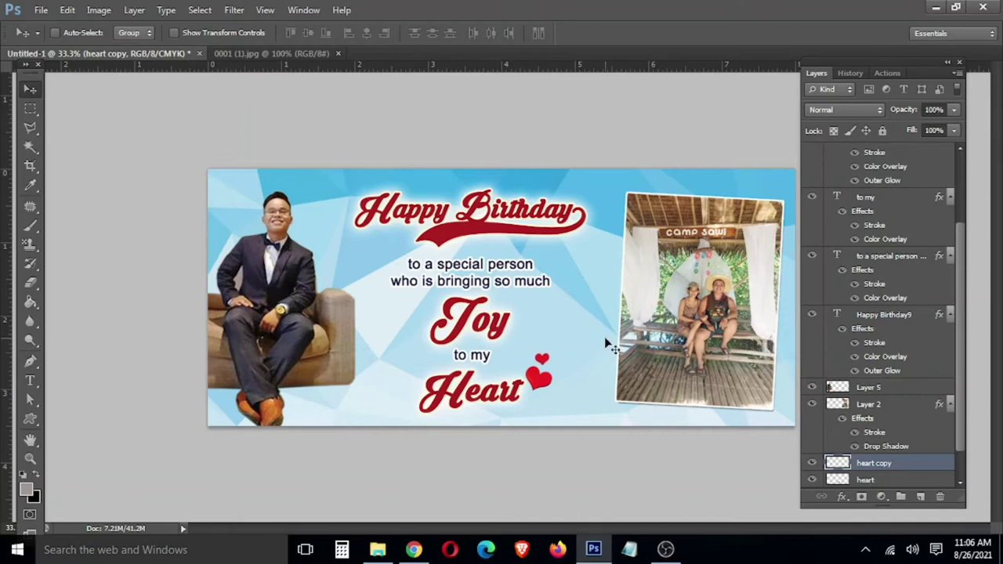
# - Add two more heart copies, each smaller and rotated, rising above the small heart, the first scaled to about 66%
pyautogui.moveTo(551, 366); pyautogui.dragTo(630, 373)
pyautogui.hotkey('ctrl', 't')
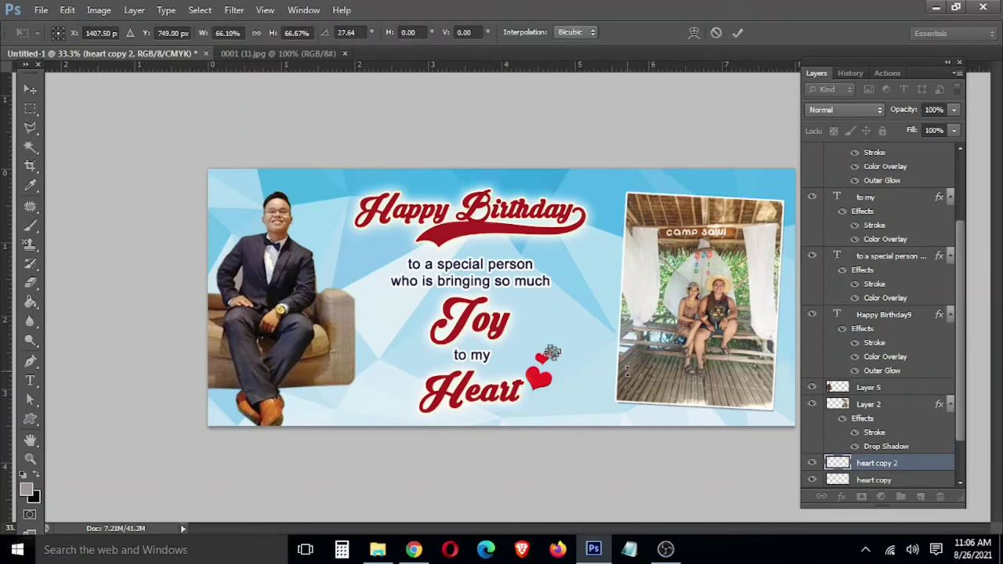
pyautogui.press('Return')
pyautogui.moveTo(554, 353); pyautogui.dragTo(627, 337)
pyautogui.hotkey('ctrl', 't')
pyautogui.press('Return')
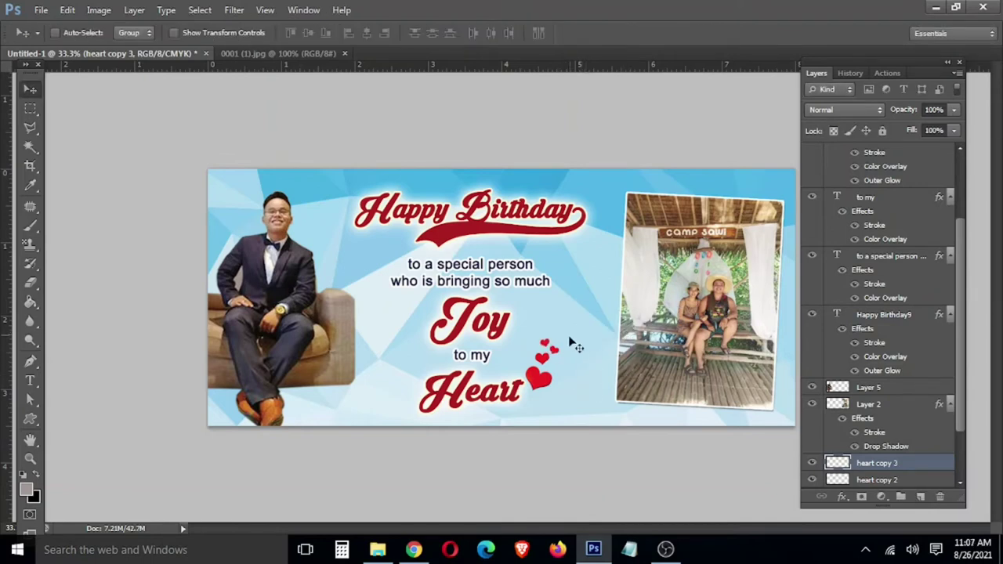
# - Select the four heart layers and merge them into one layer
pyautogui.rightClick(532, 381)
pyautogui.click(542, 390)
pyautogui.rightClick(540, 360)
pyautogui.keyDown('shift'); pyautogui.click(550, 371); pyautogui.keyUp('shift')
pyautogui.rightClick(552, 349)
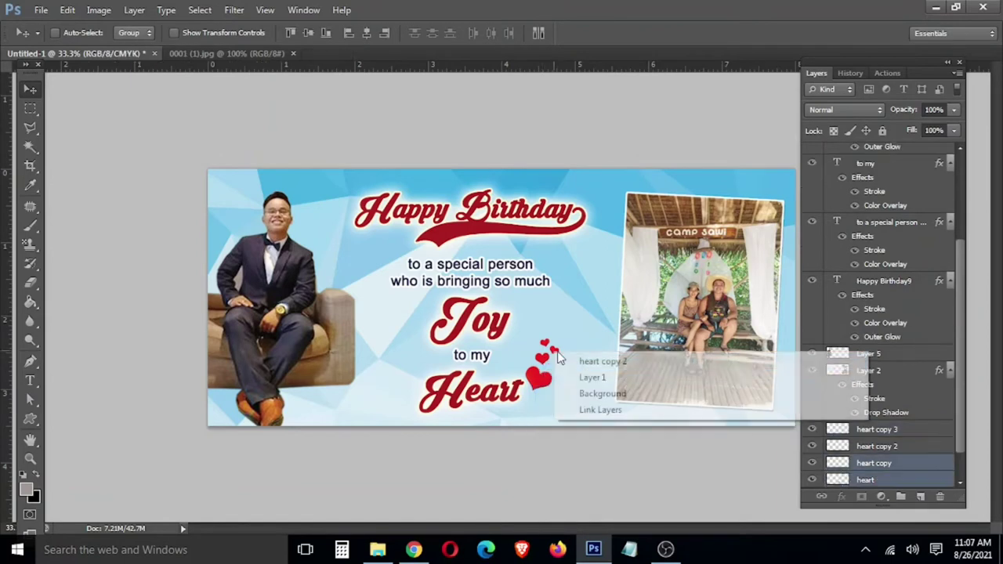
pyautogui.keyDown('shift'); pyautogui.click(560, 361); pyautogui.keyUp('shift')
pyautogui.rightClick(547, 348)
pyautogui.keyDown('shift'); pyautogui.click(573, 352); pyautogui.keyUp('shift')
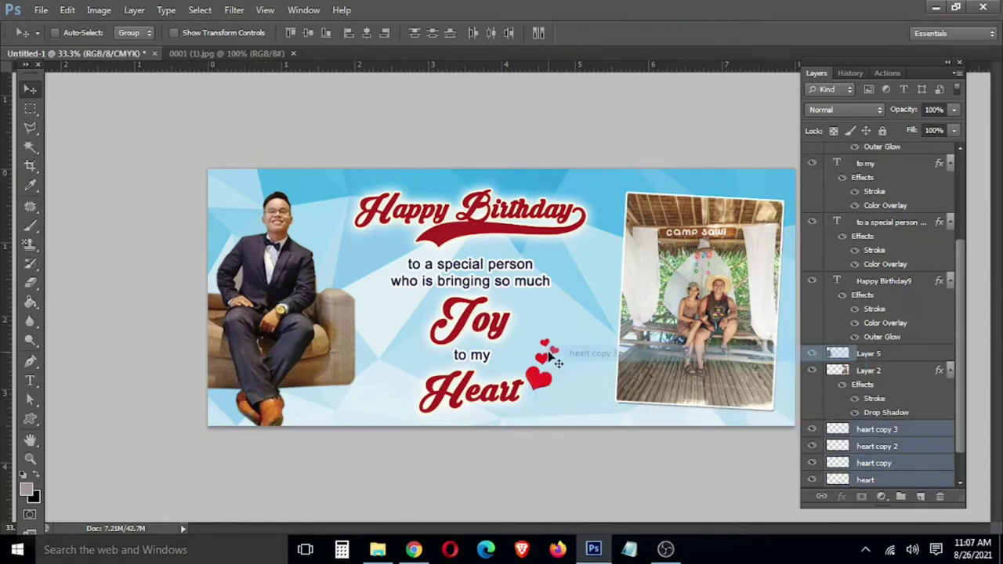
pyautogui.hotkey('ctrl', 'e')
# - Duplicate the heart cluster to the start of the Heart text and flip the copy horizontally
pyautogui.moveTo(535, 368); pyautogui.dragTo(400, 372)
pyautogui.hotkey('ctrl', 't')
pyautogui.rightClick(404, 357)
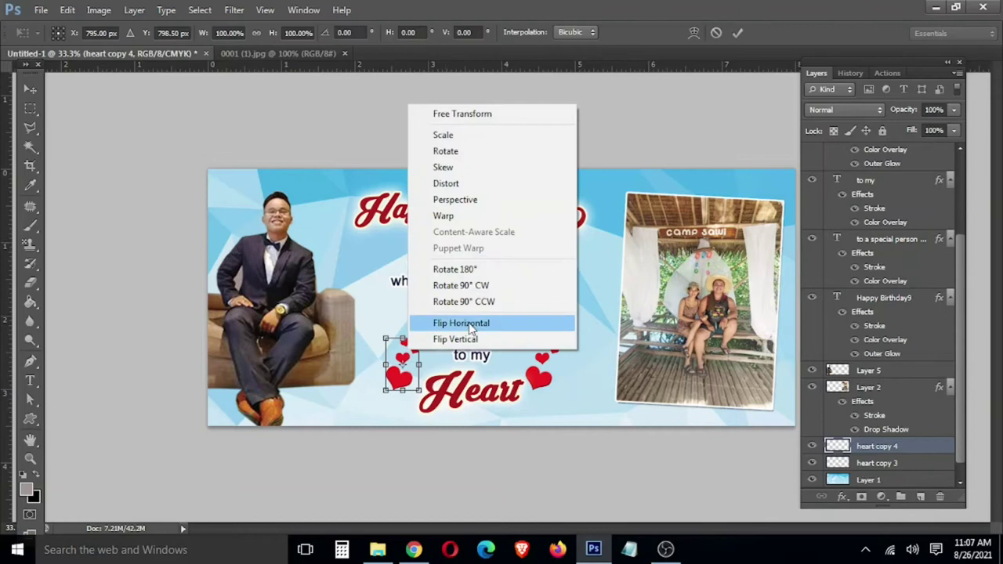
pyautogui.click(458, 320)
pyautogui.press('Return')
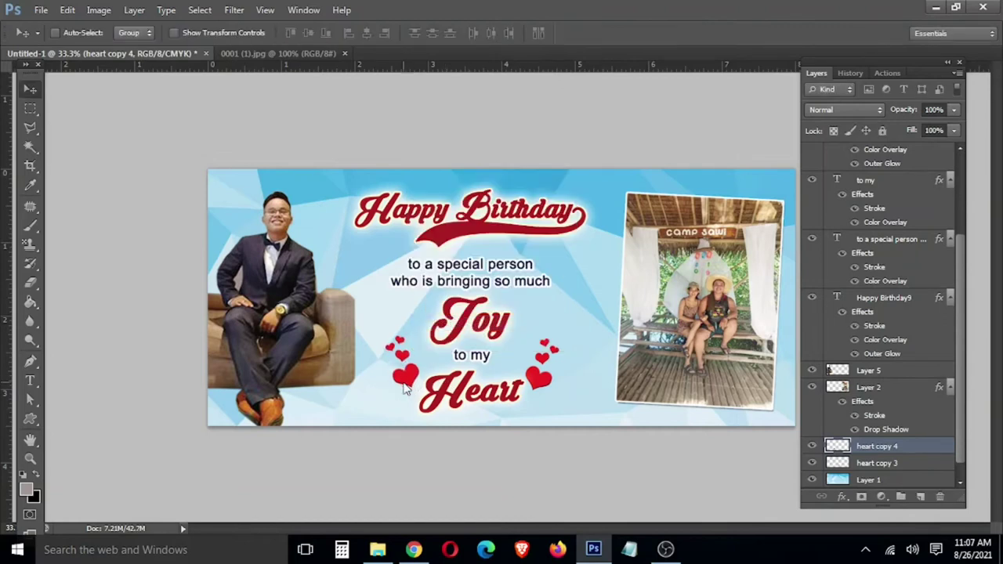
# - Duplicate the flipped heart cluster onto the framed photo and bring the copy in front of the photo
pyautogui.moveTo(489, 384); pyautogui.dragTo(721, 372)
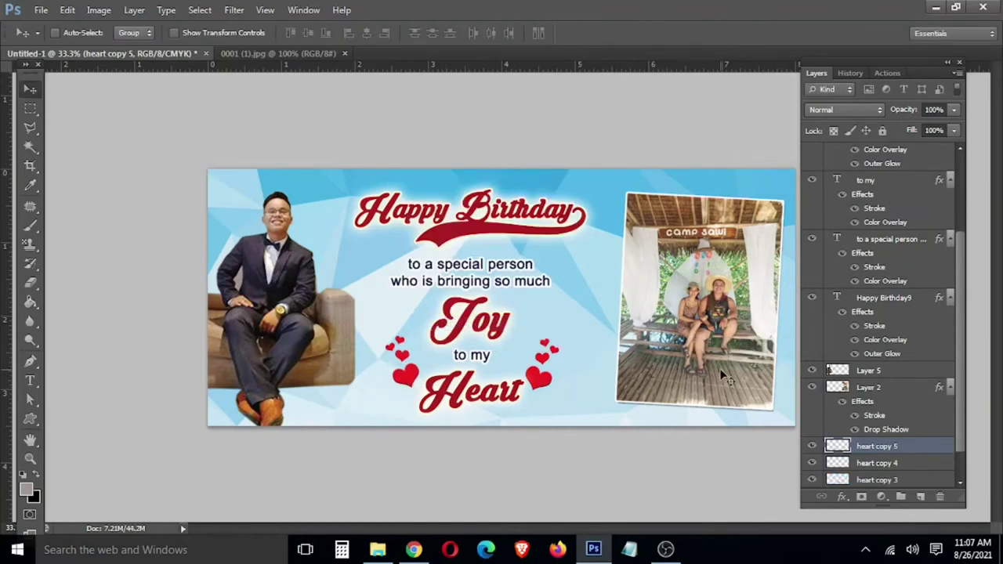
pyautogui.hotkey('ctrl', ']')
pyautogui.hotkey('ctrl', ']')
pyautogui.hotkey('ctrl', ']')
pyautogui.hotkey('ctrl', ']')
pyautogui.hotkey('ctrl', ']')
# - Flip the heart cluster on the photo horizontally
pyautogui.hotkey('ctrl', 't')
pyautogui.rightClick(704, 367)
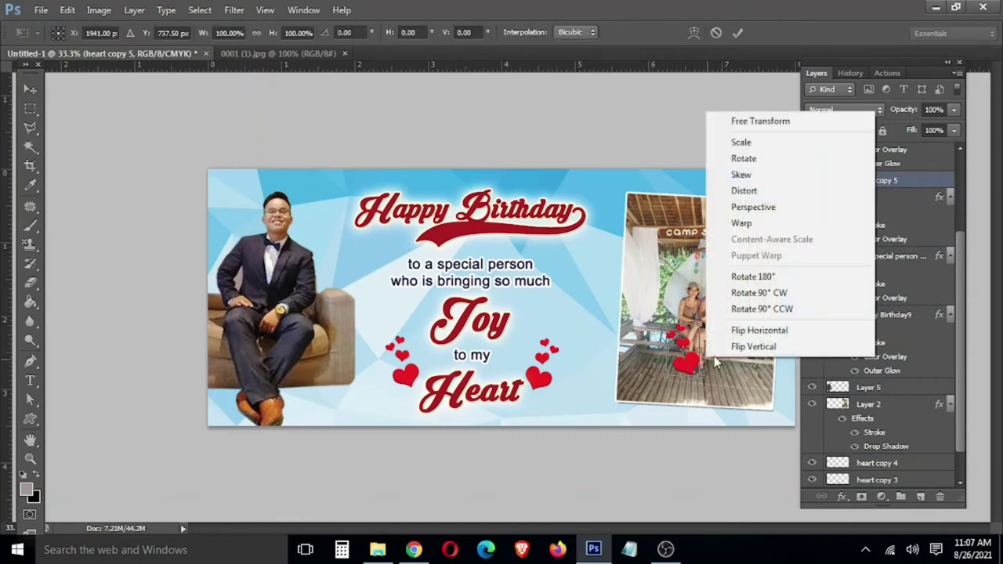
pyautogui.click(753, 310)
pyautogui.press('Return')
# - Enlarge and rotate the photo's heart cluster and move it to the photo's lower-right corner
pyautogui.press('Tab')
pyautogui.moveTo(678, 341); pyautogui.dragTo(741, 389)
pyautogui.hotkey('ctrl', 't')
pyautogui.moveTo(763, 350); pyautogui.dragTo(846, 313)
pyautogui.moveTo(786, 401); pyautogui.dragTo(775, 382)
pyautogui.moveTo(797, 272); pyautogui.dragTo(781, 294)
pyautogui.moveTo(756, 366); pyautogui.dragTo(762, 368)
pyautogui.press('Return')
pyautogui.hotkey('shift', 'Right')
pyautogui.hotkey('shift', 'Right')
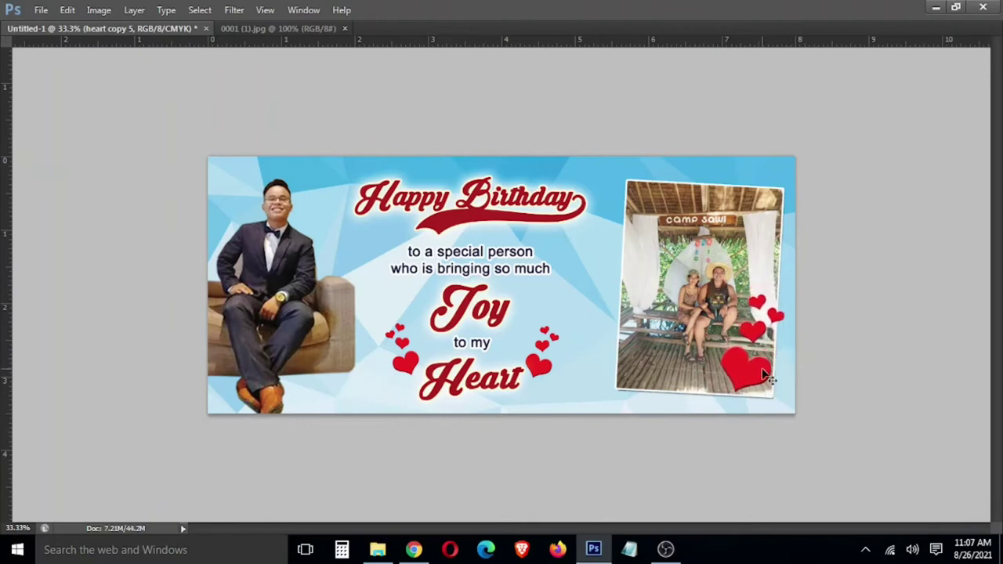
# - Nudge the enlarged heart cluster right so it overlaps the photo's right edge
pyautogui.press('3')
pyautogui.press('4')
pyautogui.press('5')
pyautogui.press('6')
pyautogui.press('0')
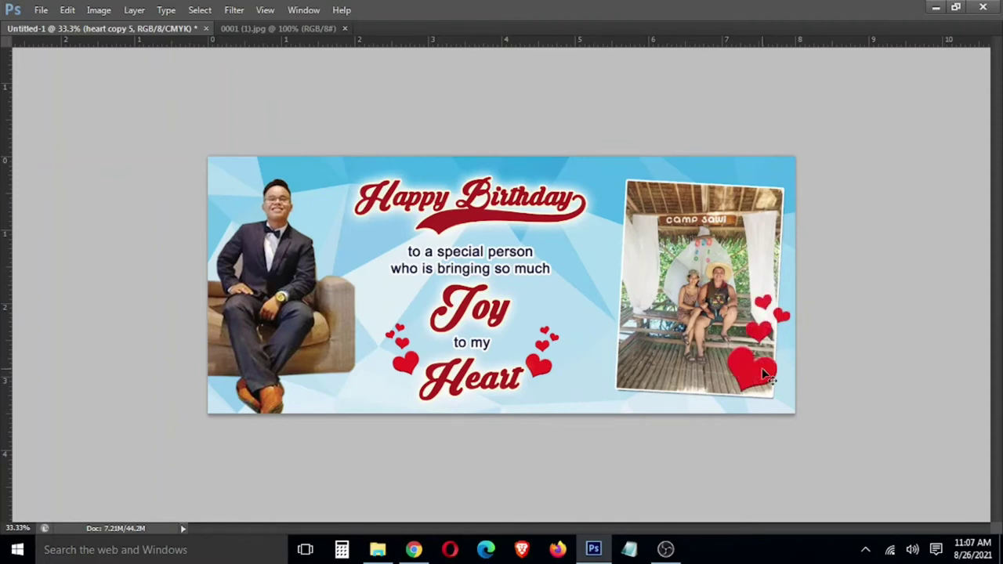
pyautogui.press('Right')
pyautogui.press('Right')
pyautogui.press('Right')
pyautogui.press('Right')
pyautogui.press('Right')
pyautogui.press('Right')
pyautogui.press('Right')
pyautogui.press('Right')
pyautogui.press('Right')
pyautogui.press('Right')
pyautogui.press('Right')
pyautogui.press('Right')
pyautogui.press('Right')
pyautogui.press('Right')
pyautogui.press('Right')
pyautogui.press('Right')
pyautogui.press('Right')
pyautogui.press('Right')
pyautogui.press('Right')
pyautogui.press('Right')
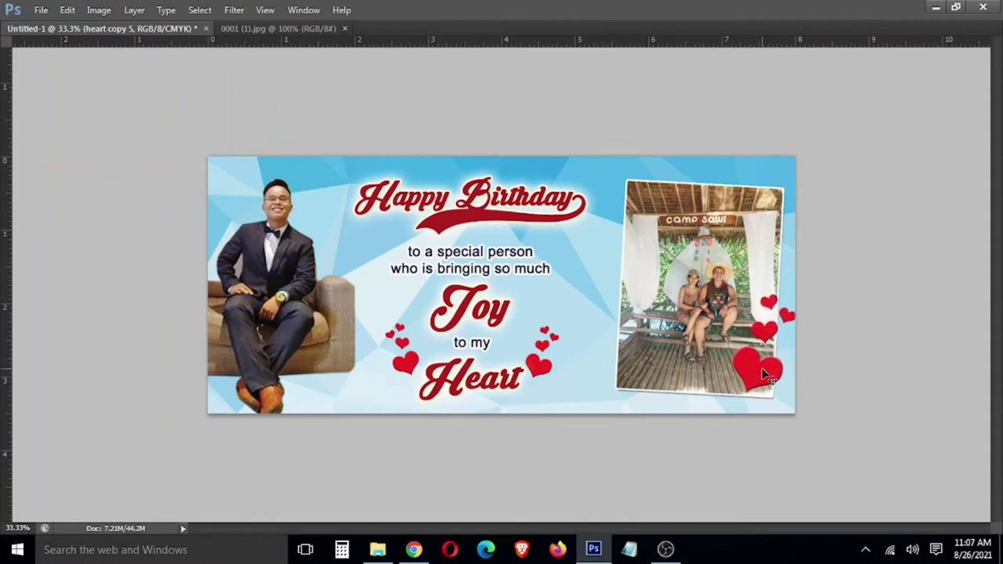
# - Shrink the photo's heart cluster and nudge it right and down onto the photo's lower-right corner
pyautogui.hotkey('ctrl', 't')
pyautogui.moveTo(733, 293); pyautogui.dragTo(748, 308)
pyautogui.press('Return')
pyautogui.hotkey('shift', 'Right')
pyautogui.hotkey('shift', 'Right')
pyautogui.hotkey('shift', 'Right')
pyautogui.hotkey('shift', 'Right')
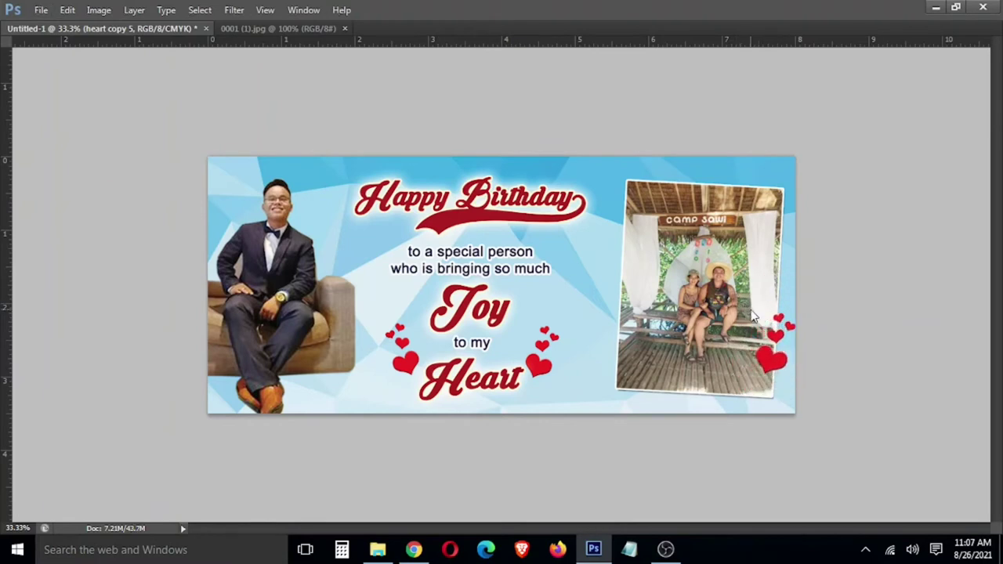
pyautogui.hotkey('shift', 'Down')
pyautogui.hotkey('shift', 'Down')
pyautogui.hotkey('shift', 'Down')
pyautogui.hotkey('shift', 'Down')
pyautogui.hotkey('shift', 'Down')
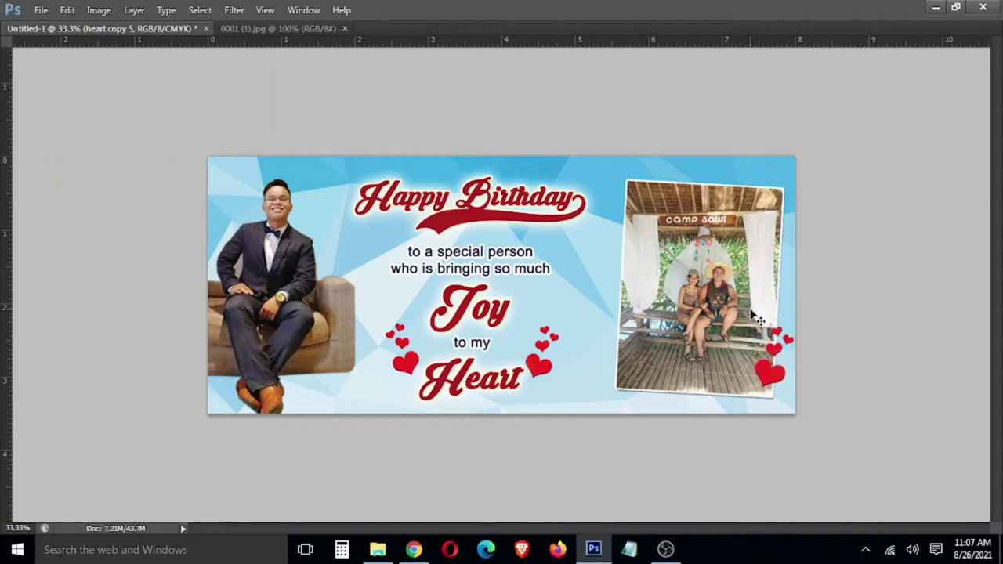
# - Duplicate the photo's heart cluster, flip the copy horizontally and place it over the photo's upper-left corner
pyautogui.moveTo(758, 317); pyautogui.dragTo(621, 135)
pyautogui.hotkey('ctrl', 't')
pyautogui.rightClick(638, 197)
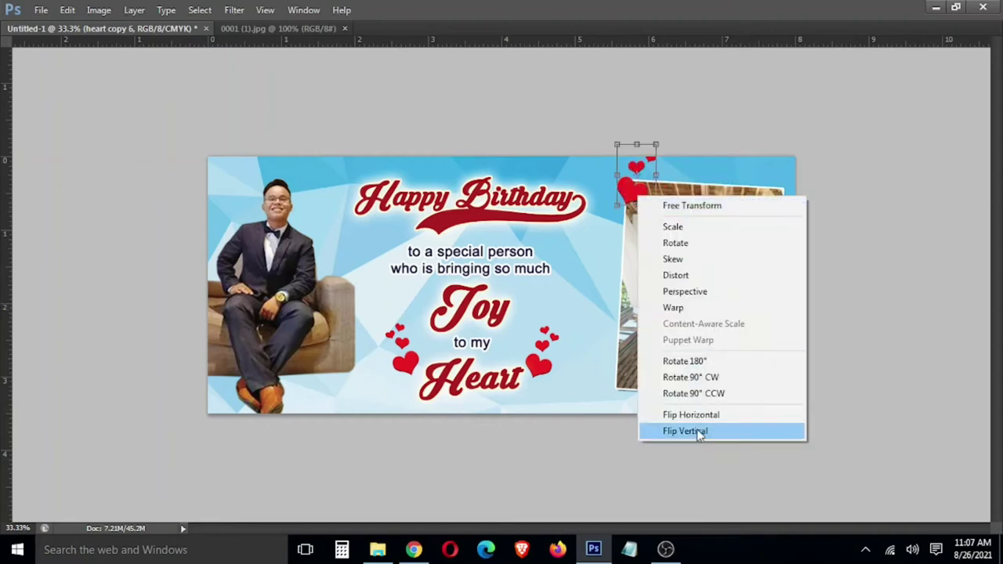
pyautogui.click(695, 424)
pyautogui.moveTo(647, 200); pyautogui.dragTo(627, 227)
pyautogui.press('Return')
pyautogui.hotkey('shift', 'Right')
pyautogui.hotkey('shift', 'Down')
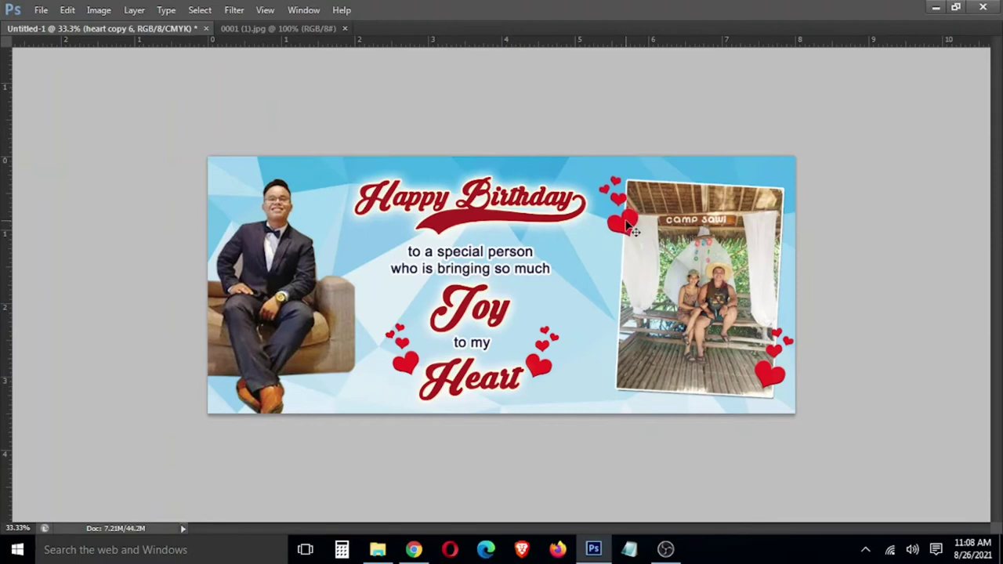
# - Replace the colour overlay on the Happy Birthday heading with a gradient overlay
pyautogui.press('Tab')
pyautogui.click(884, 332)
pyautogui.rightClick(886, 332)
pyautogui.click(801, 88)
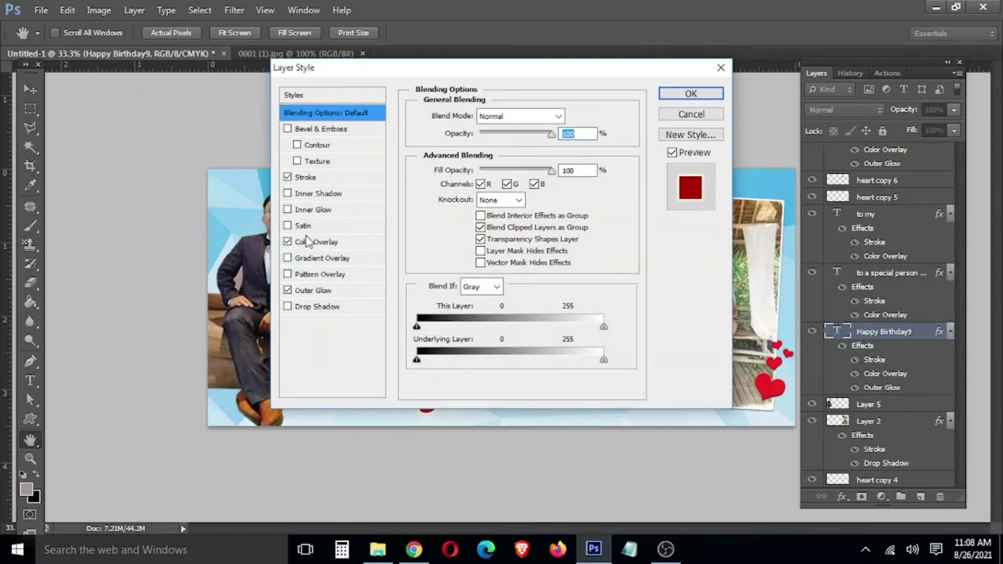
pyautogui.click(307, 241)
pyautogui.moveTo(465, 69); pyautogui.dragTo(207, 171)
pyautogui.click(56, 341)
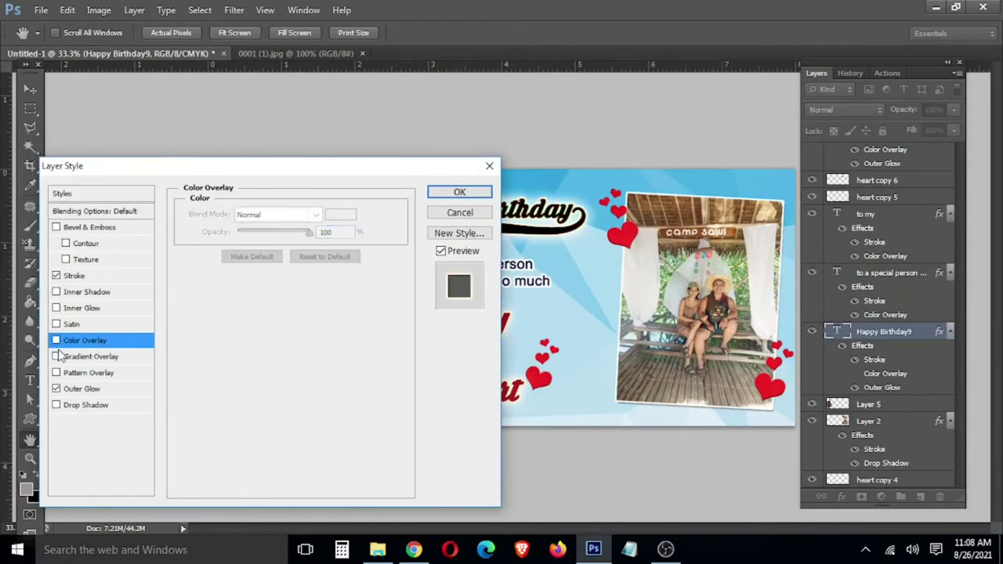
pyautogui.click(74, 357)
# - Set the gradient's start stop to dark teal-blue (RGB 0, 82, 109) and its end stop to dark green (RGB 0, 58, 57)
pyautogui.click(276, 249)
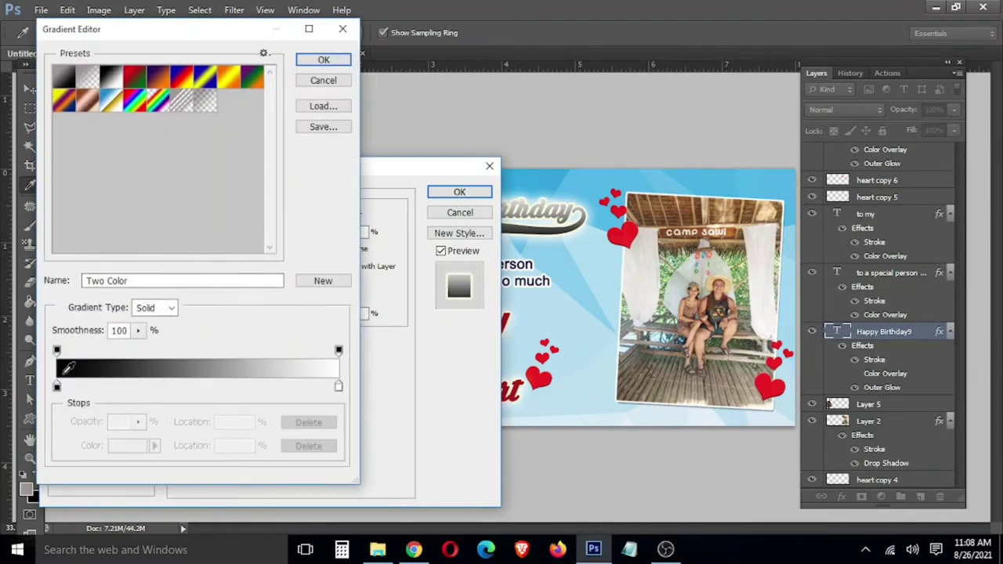
pyautogui.doubleClick(56, 387)
pyautogui.click(315, 425)
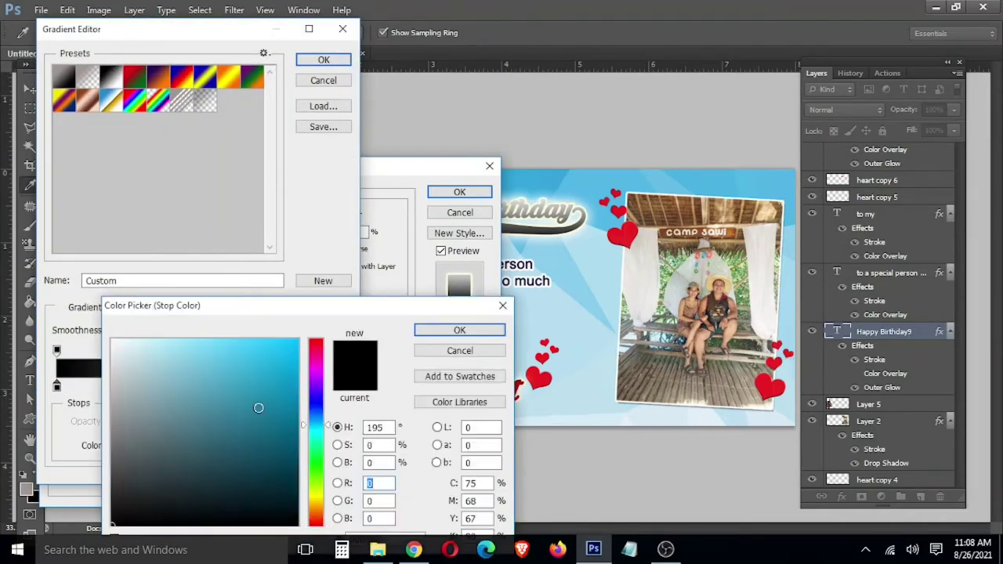
pyautogui.click(259, 407)
pyautogui.click(298, 443)
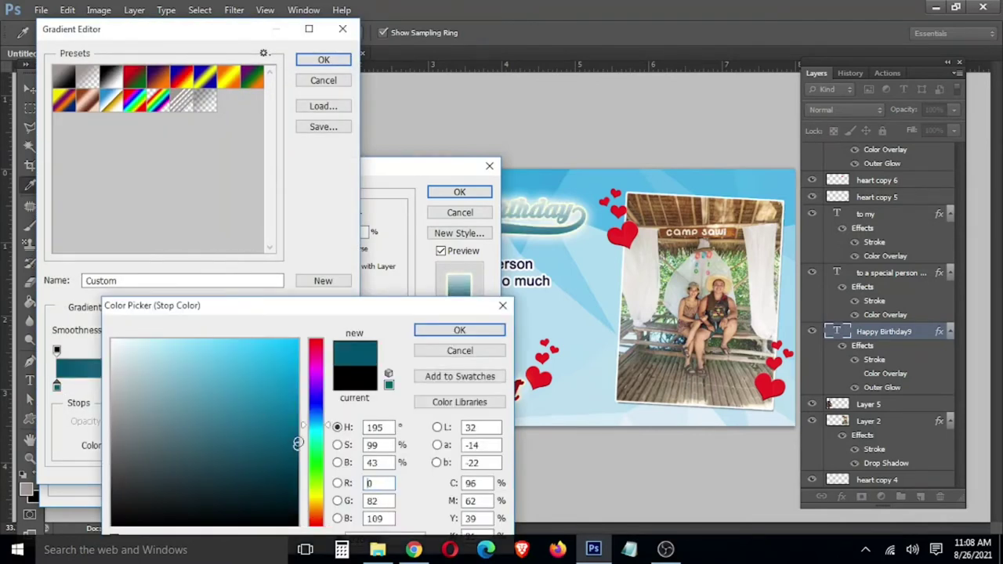
pyautogui.click(459, 331)
pyautogui.doubleClick(338, 385)
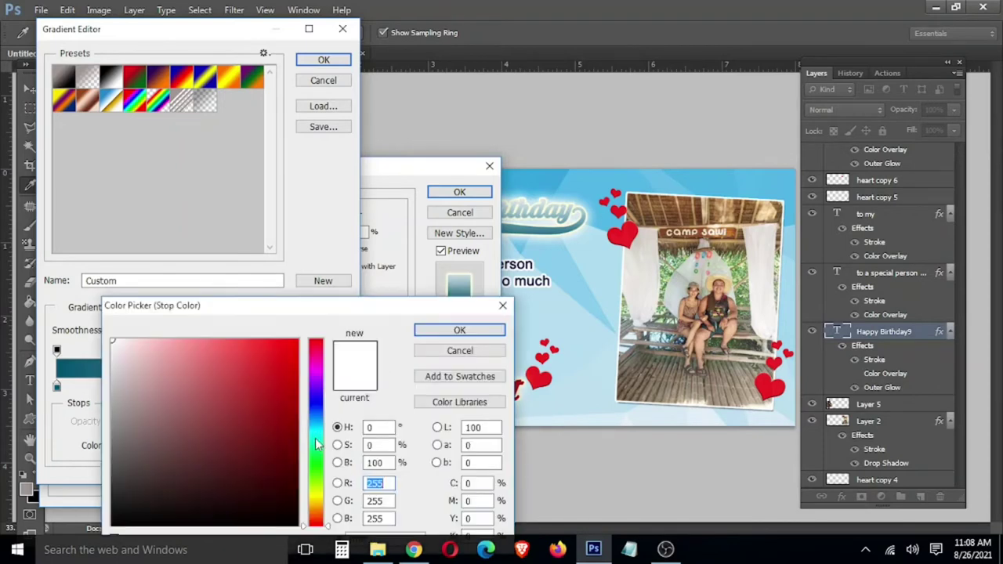
pyautogui.click(317, 433)
pyautogui.click(297, 483)
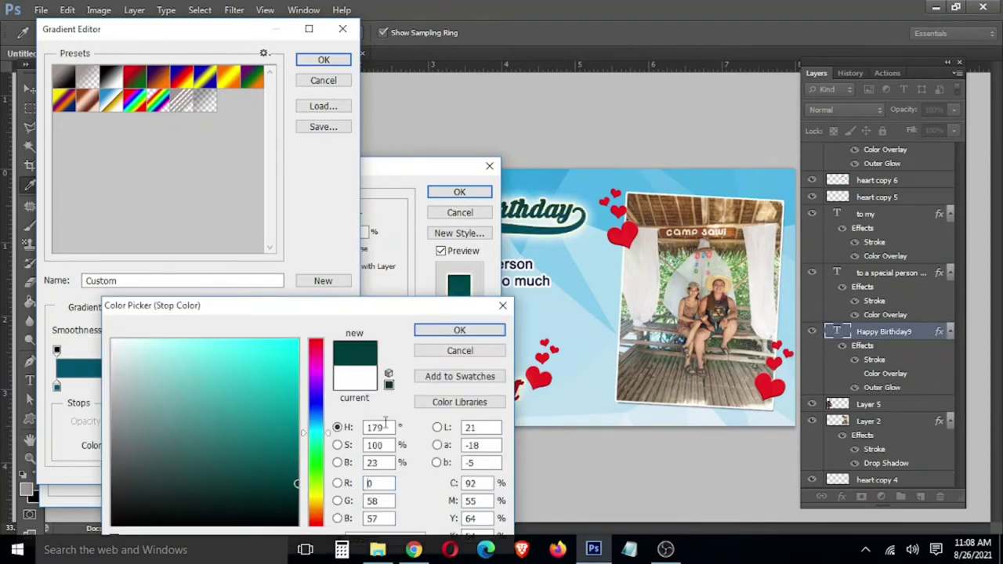
pyautogui.click(445, 330)
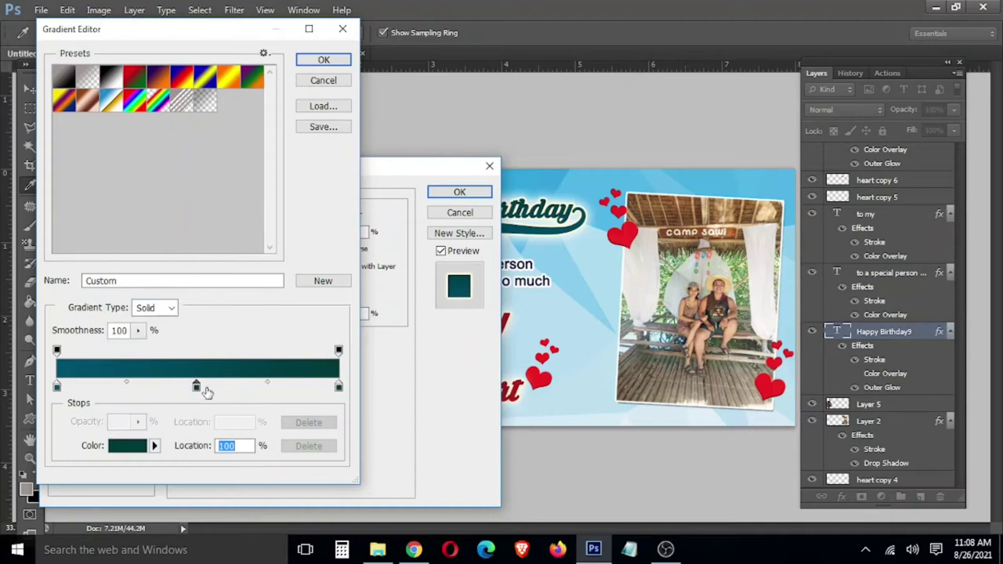
# - Add a teal 009d9b colour stop in the middle of the heading's gradient and accept the gradient
pyautogui.doubleClick(196, 386)
pyautogui.click(287, 418)
pyautogui.moveTo(290, 419); pyautogui.dragTo(311, 413)
pyautogui.click(454, 330)
pyautogui.click(324, 60)
# - Reopen the heading's gradient, add a stop beside the middle one and copy the teal stop's hex colour code
pyautogui.moveTo(351, 170); pyautogui.dragTo(275, 221)
pyautogui.click(205, 302)
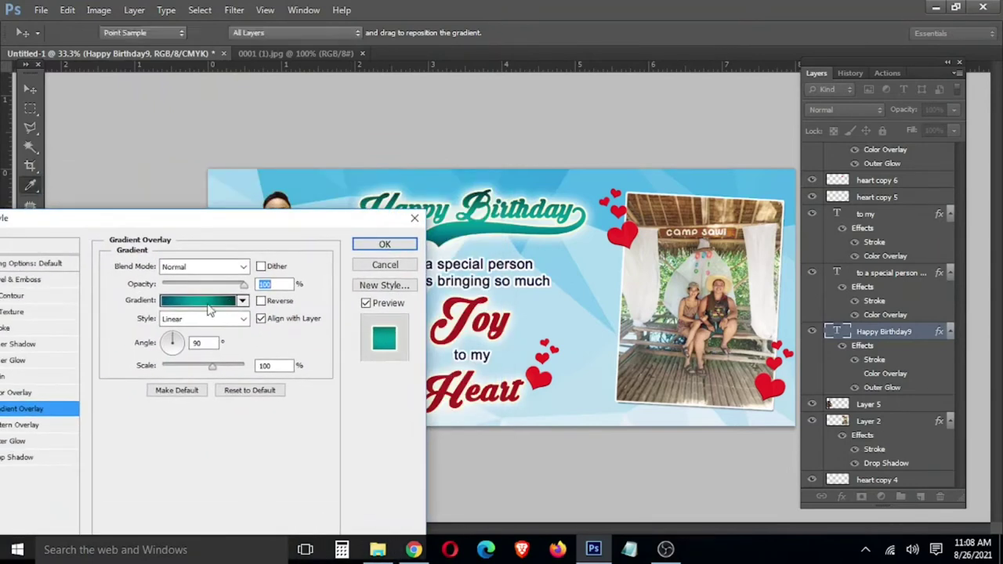
pyautogui.click(192, 386)
pyautogui.moveTo(191, 387); pyautogui.dragTo(200, 409)
pyautogui.click(205, 387)
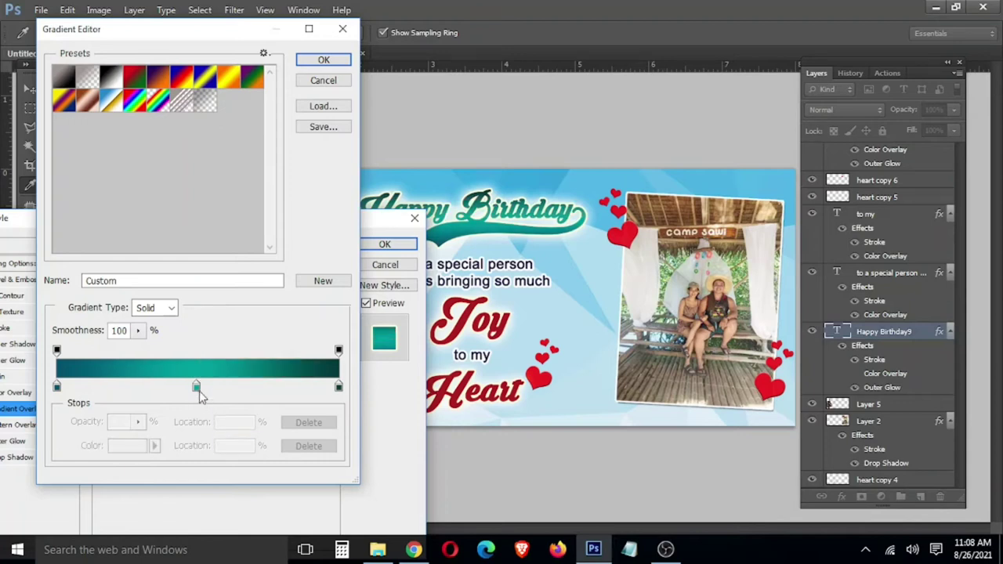
pyautogui.click(190, 386)
pyautogui.doubleClick(193, 387)
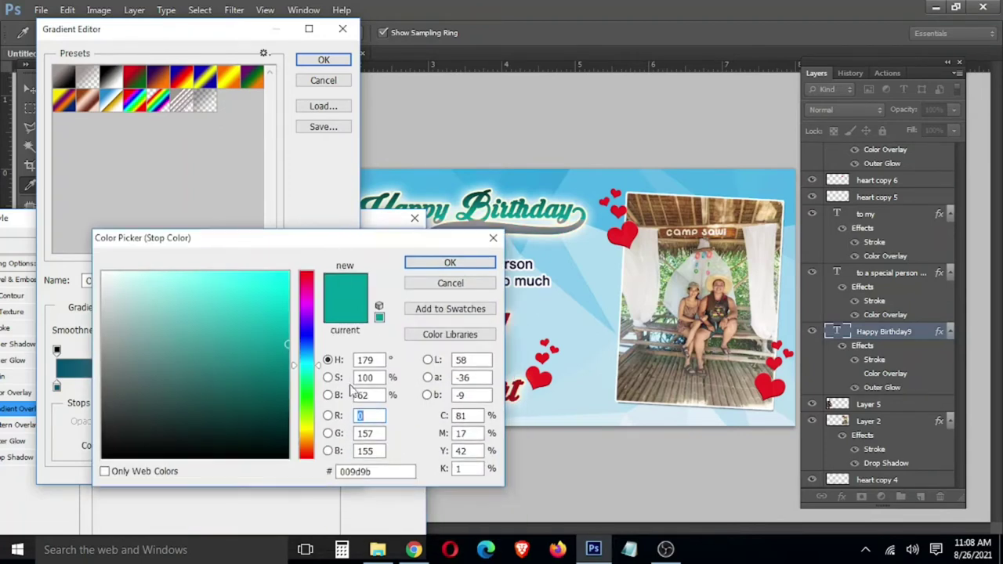
pyautogui.doubleClick(356, 471)
pyautogui.hotkey('ctrl', 'c')
pyautogui.click(439, 263)
# - Set the new gradient stop's colour to the copied hex value 009d9b
pyautogui.doubleClick(191, 385)
pyautogui.doubleClick(357, 471)
pyautogui.hotkey('ctrl', 'v')
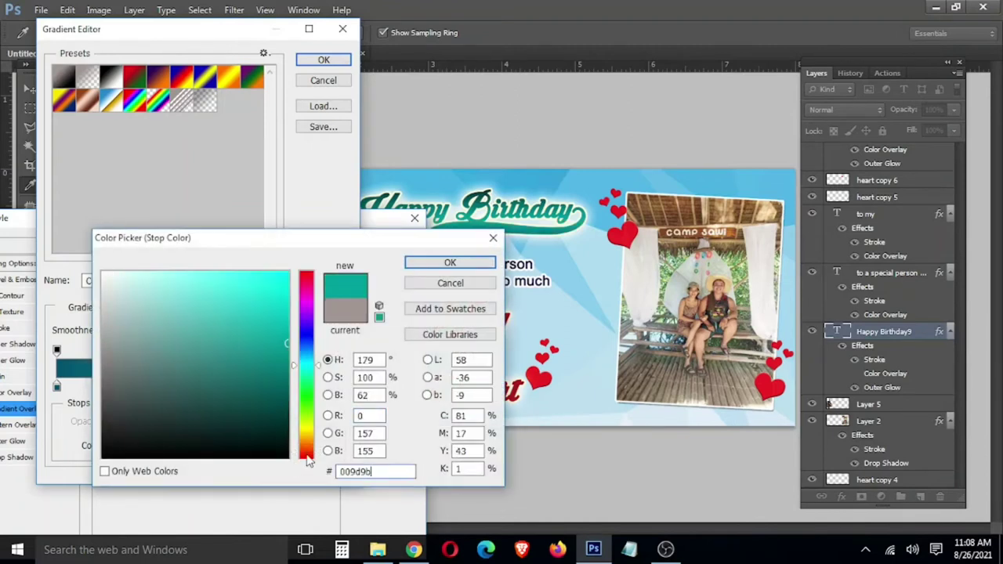
pyautogui.press('Return')
# - Spread the two teal stops to 28% and 79% of the gradient and apply the heading's layer style
pyautogui.moveTo(200, 391); pyautogui.dragTo(265, 398)
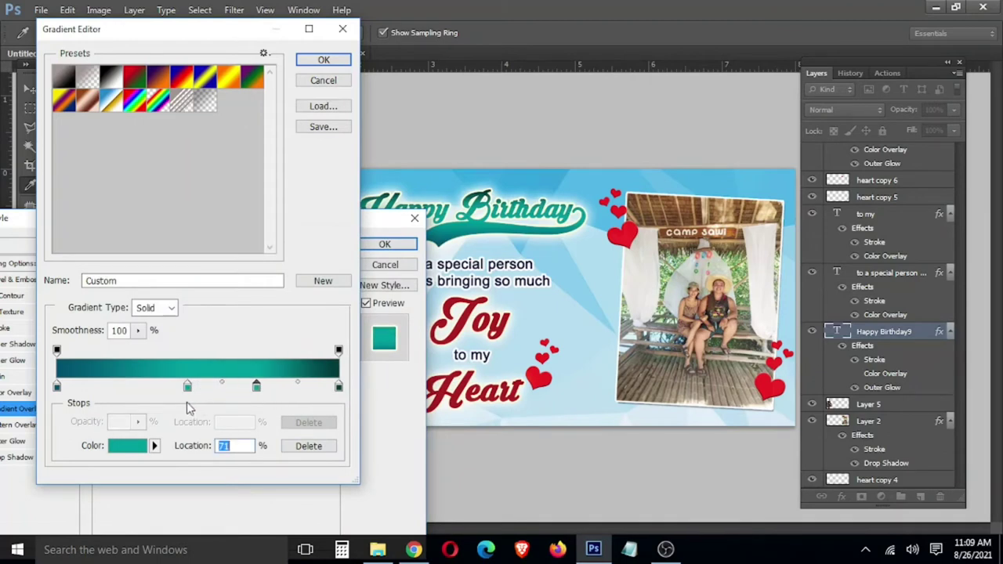
pyautogui.moveTo(187, 389); pyautogui.dragTo(134, 392)
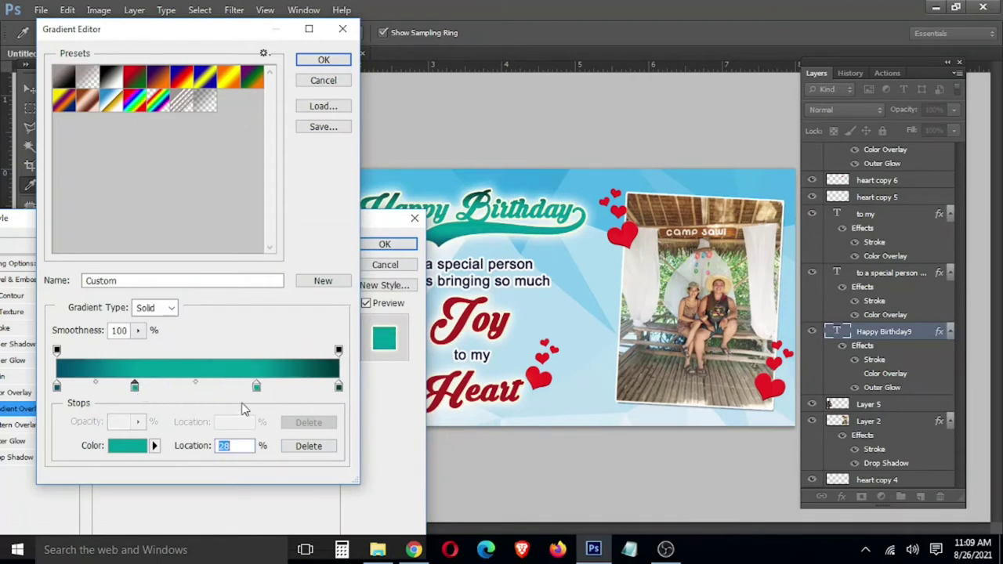
pyautogui.moveTo(258, 389); pyautogui.dragTo(283, 390)
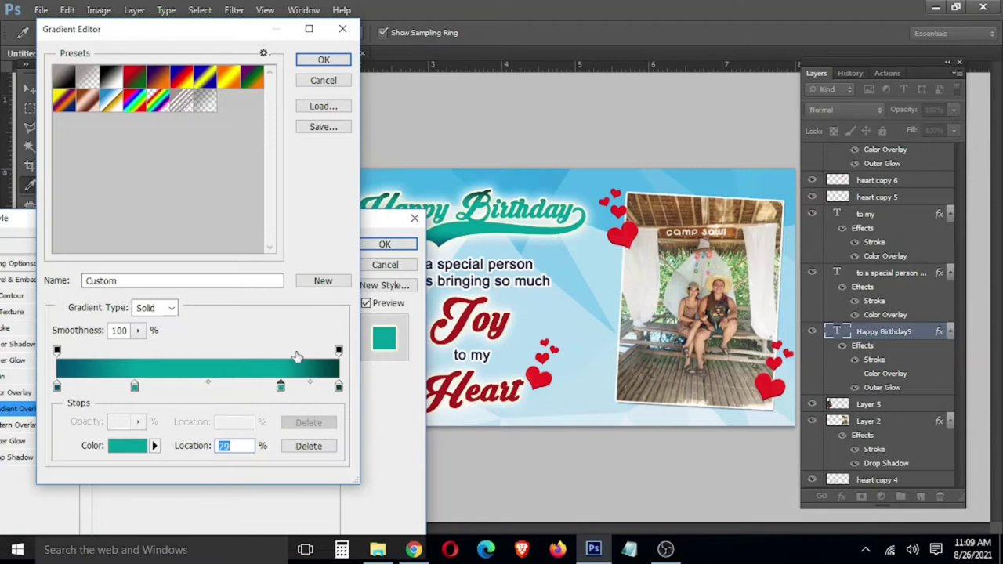
pyautogui.click(323, 60)
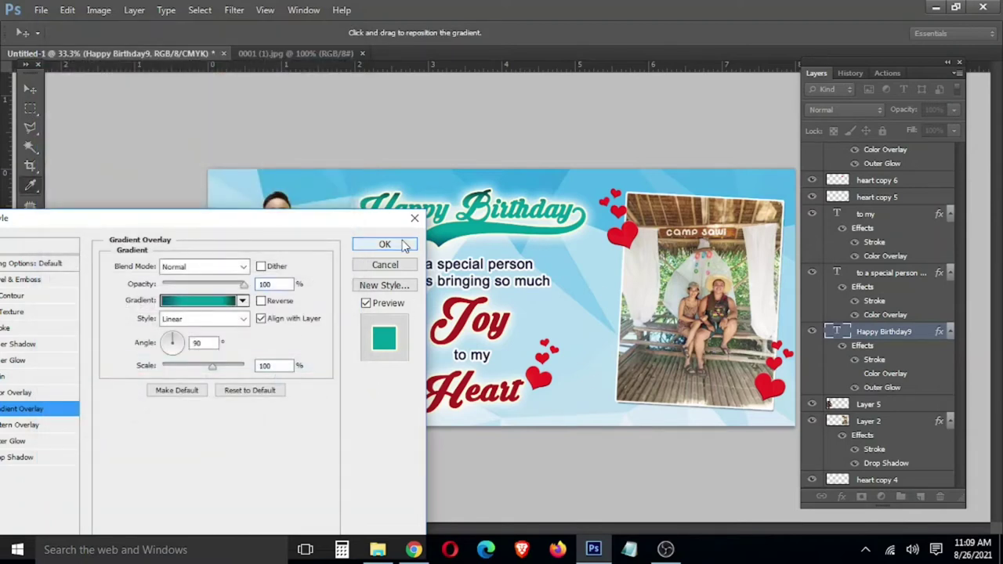
pyautogui.click(385, 244)
# - Copy the heading's teal gradient layer style and paste it onto the Joy and Heart text layers
pyautogui.rightClick(898, 333)
pyautogui.click(745, 408)
pyautogui.rightClick(465, 329)
pyautogui.click(464, 330)
pyautogui.rightClick(478, 399)
pyautogui.click(489, 403)
pyautogui.rightClick(870, 153)
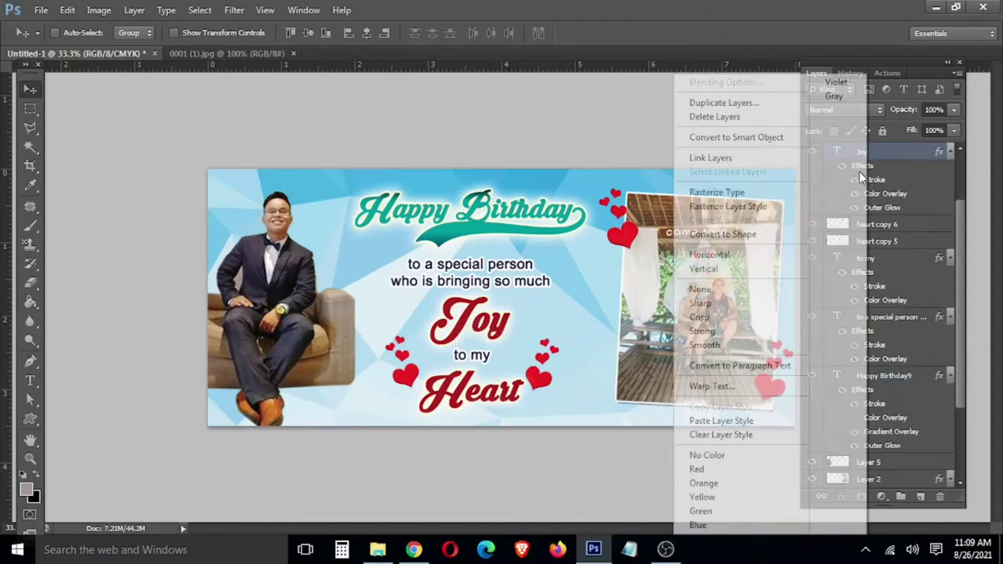
pyautogui.click(734, 421)
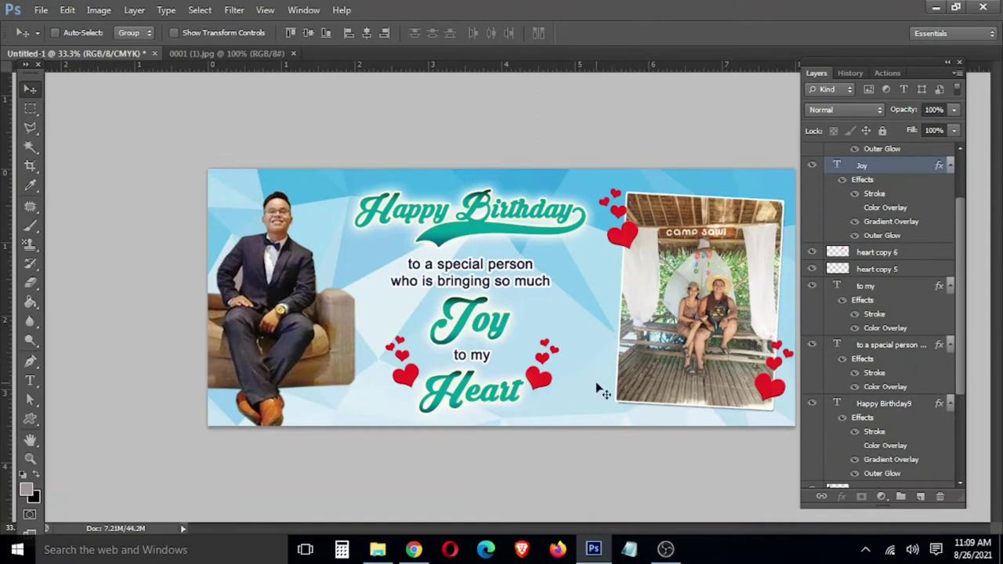
# - Reopen the Happy Birthday heading's gradient overlay and recolour the stop at 79% to dark blue 00009d
pyautogui.rightClick(488, 227)
pyautogui.click(505, 233)
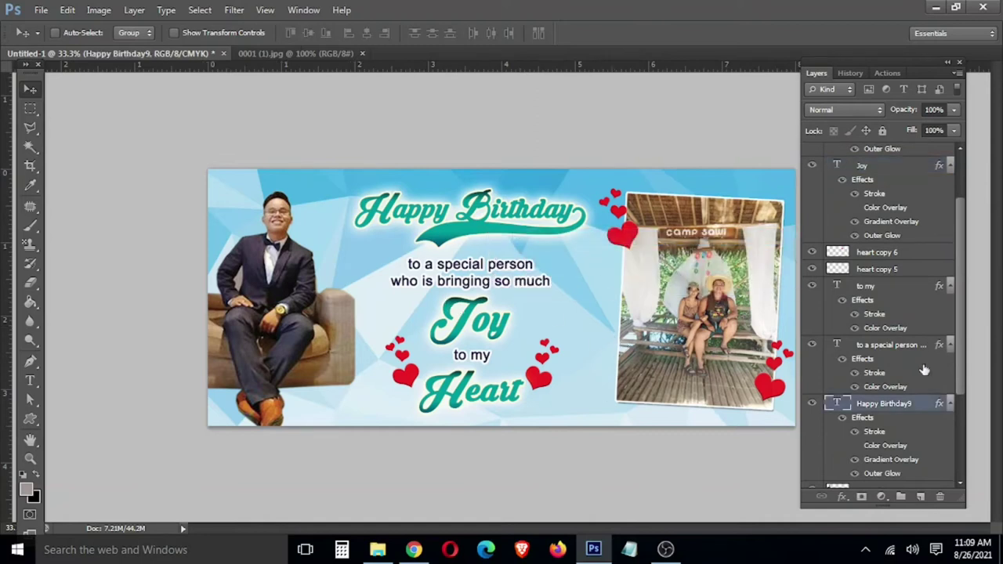
pyautogui.rightClick(909, 405)
pyautogui.click(765, 81)
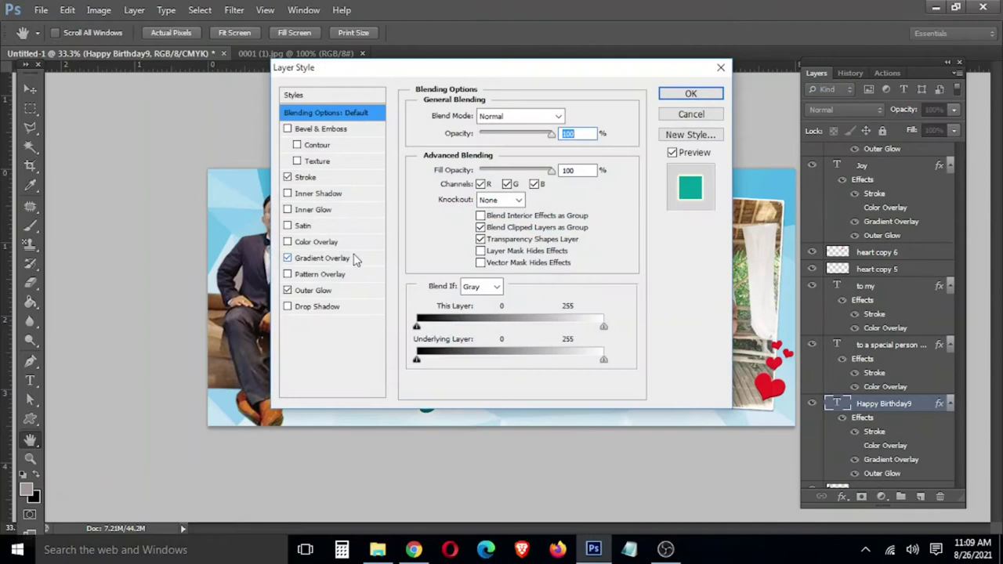
pyautogui.click(354, 258)
pyautogui.moveTo(466, 82); pyautogui.dragTo(203, 179)
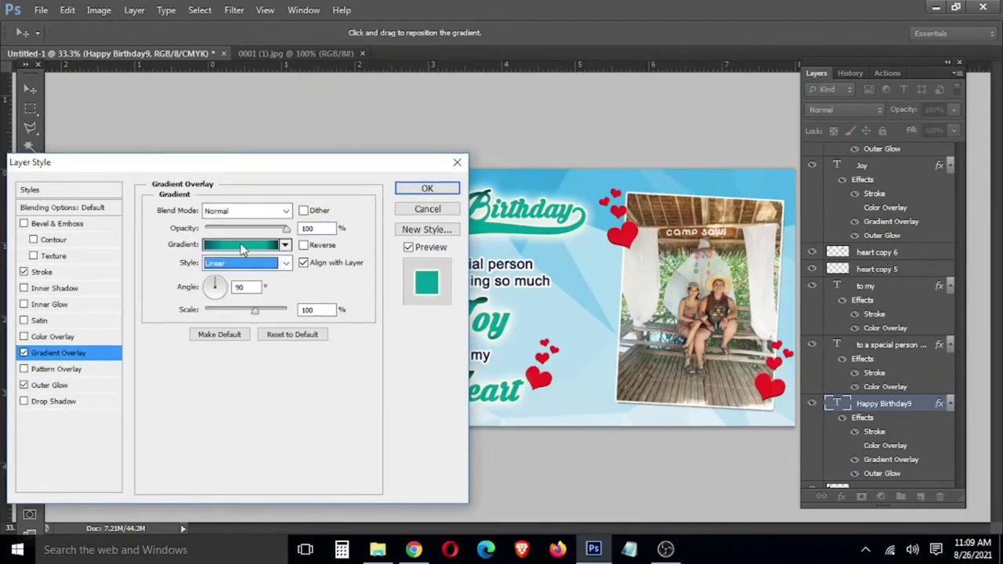
pyautogui.click(221, 253)
pyautogui.doubleClick(280, 385)
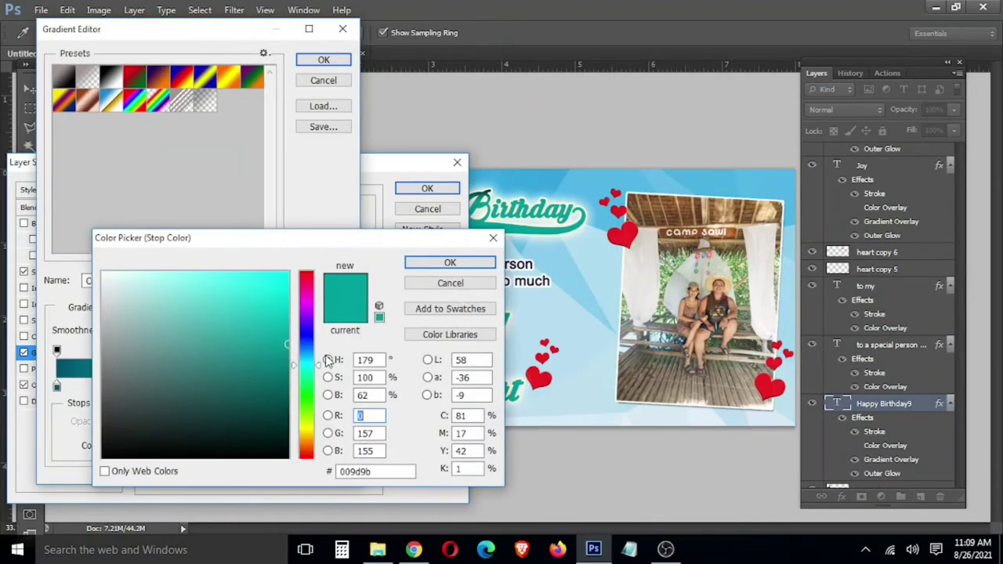
pyautogui.click(307, 334)
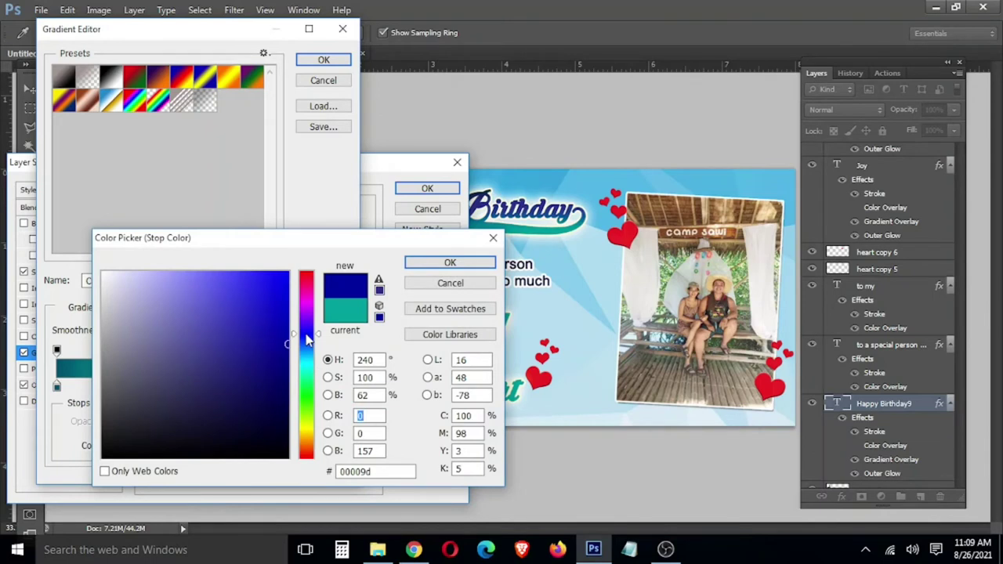
pyautogui.click(443, 264)
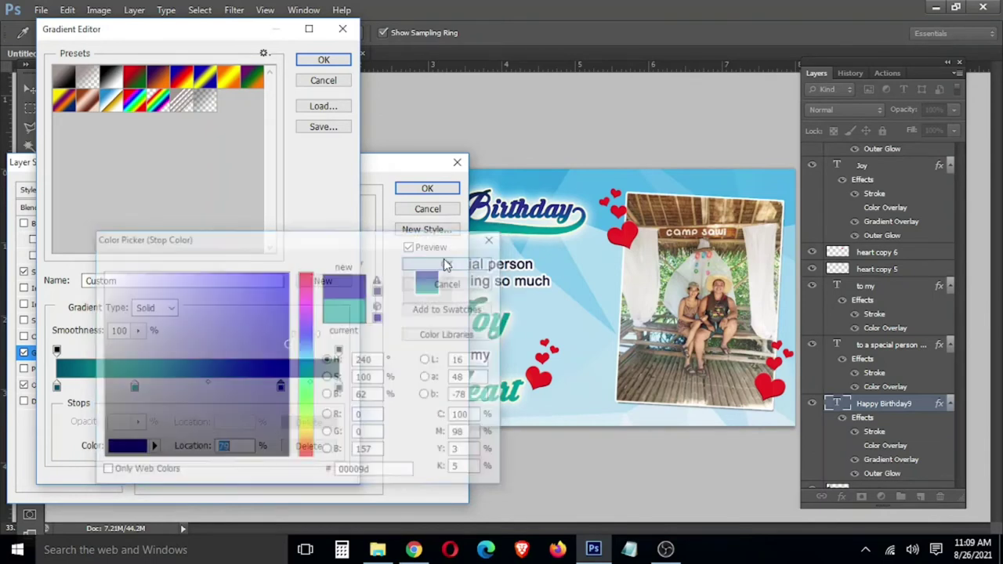
# - Recolour the gradient's stop at 28% to bright blue 000cff and accept the gradient
pyautogui.doubleClick(135, 387)
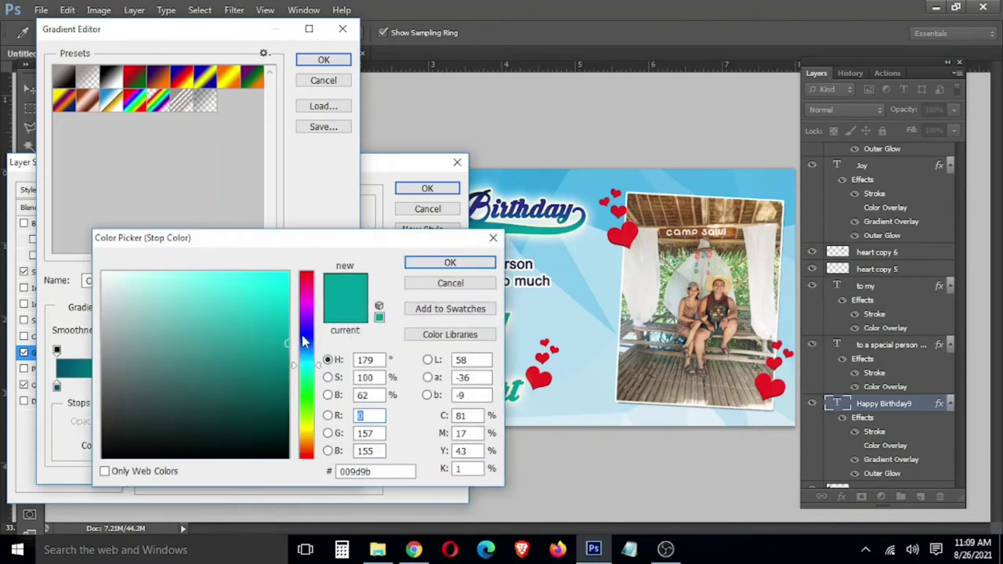
pyautogui.click(305, 336)
pyautogui.click(286, 273)
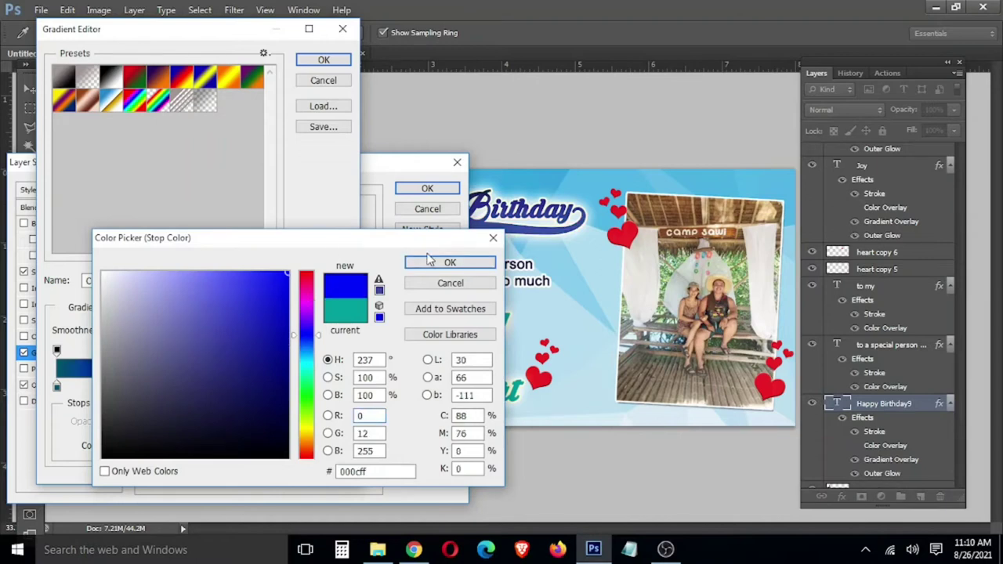
pyautogui.click(450, 262)
pyautogui.click(324, 60)
# - Darken the heading gradient's stop at 28% to blue 0008b3 and apply the layer style
pyautogui.moveTo(332, 159); pyautogui.dragTo(284, 181)
pyautogui.click(212, 264)
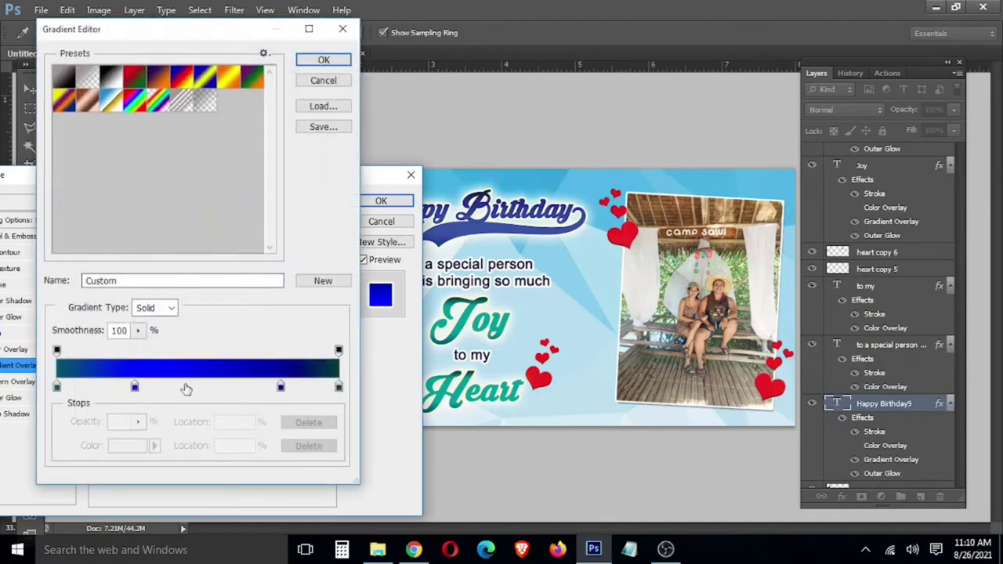
pyautogui.click(134, 388)
pyautogui.doubleClick(134, 388)
pyautogui.click(288, 327)
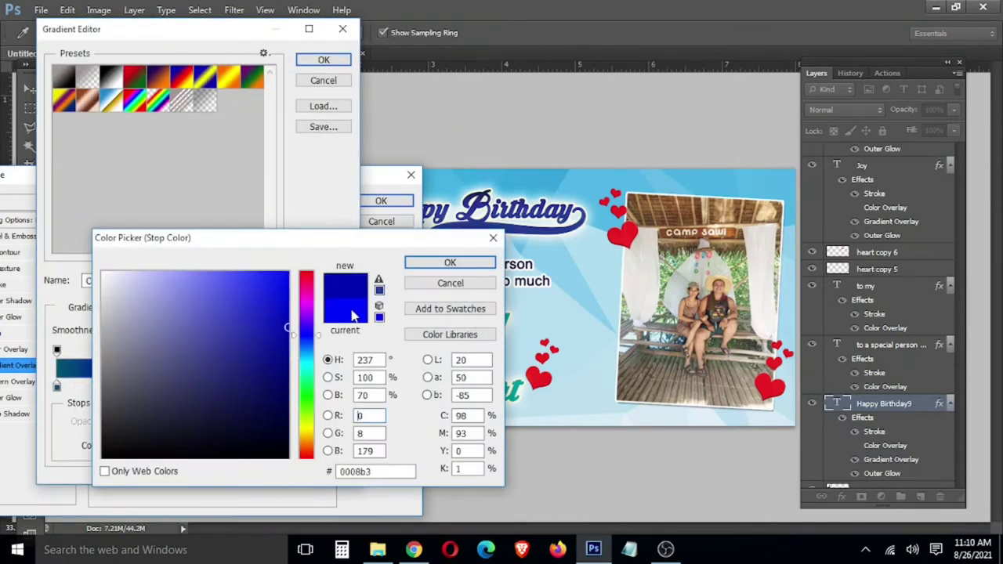
pyautogui.click(442, 267)
pyautogui.moveTo(256, 33); pyautogui.dragTo(239, 147)
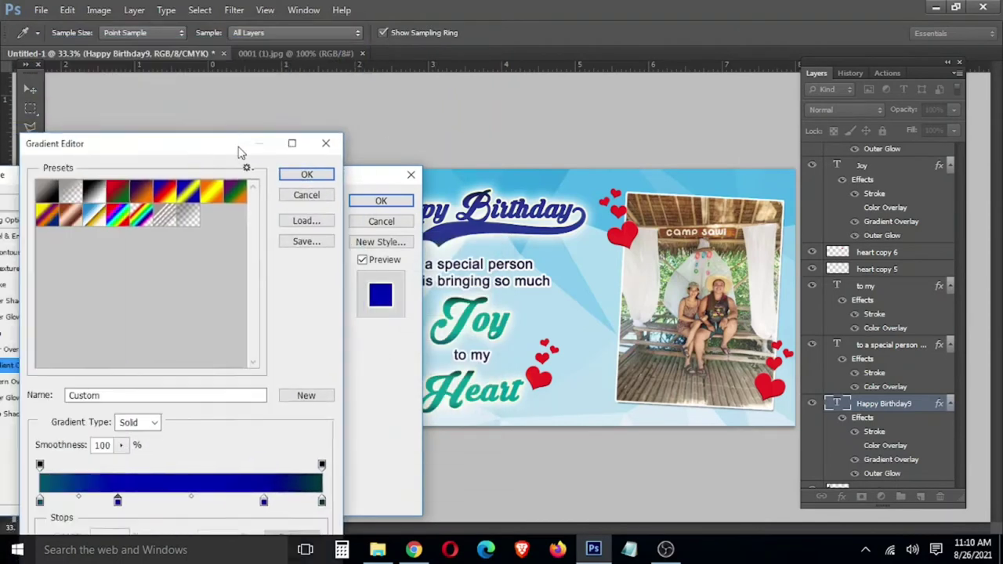
pyautogui.click(307, 174)
pyautogui.moveTo(292, 179); pyautogui.dragTo(364, 205)
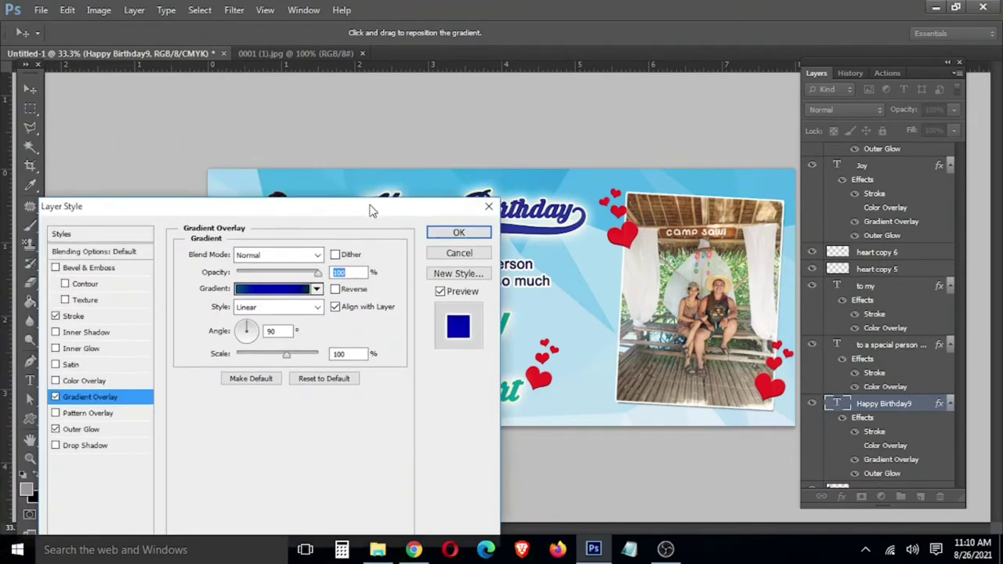
pyautogui.click(453, 227)
# - Copy the heading's blue gradient layer style and paste it onto the Joy and Heart text layers
pyautogui.rightClick(897, 406)
pyautogui.click(777, 406)
pyautogui.rightClick(493, 320)
pyautogui.click(511, 328)
pyautogui.rightClick(475, 392)
pyautogui.keyDown('shift'); pyautogui.click(501, 400); pyautogui.keyUp('shift')
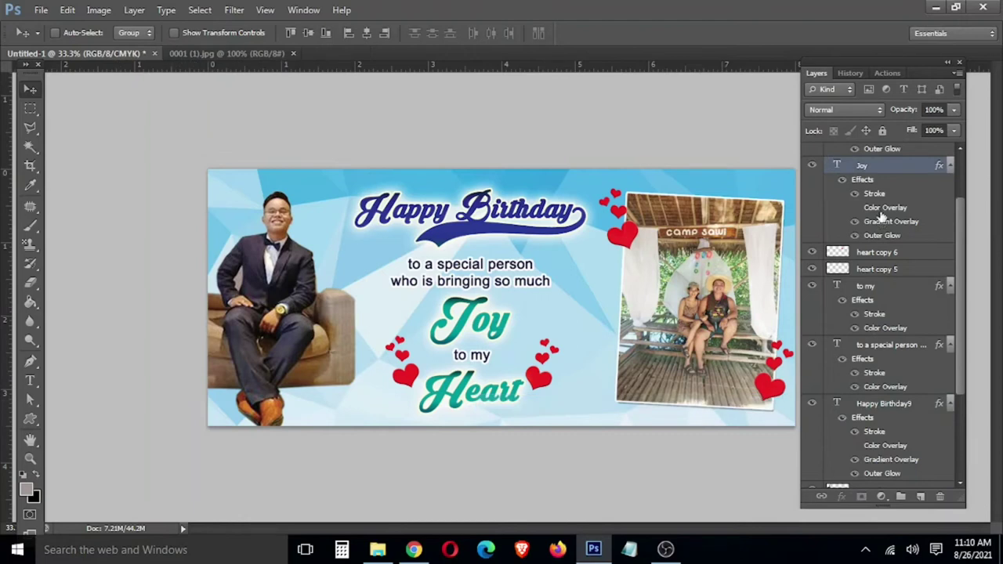
pyautogui.rightClick(879, 167)
pyautogui.click(754, 422)
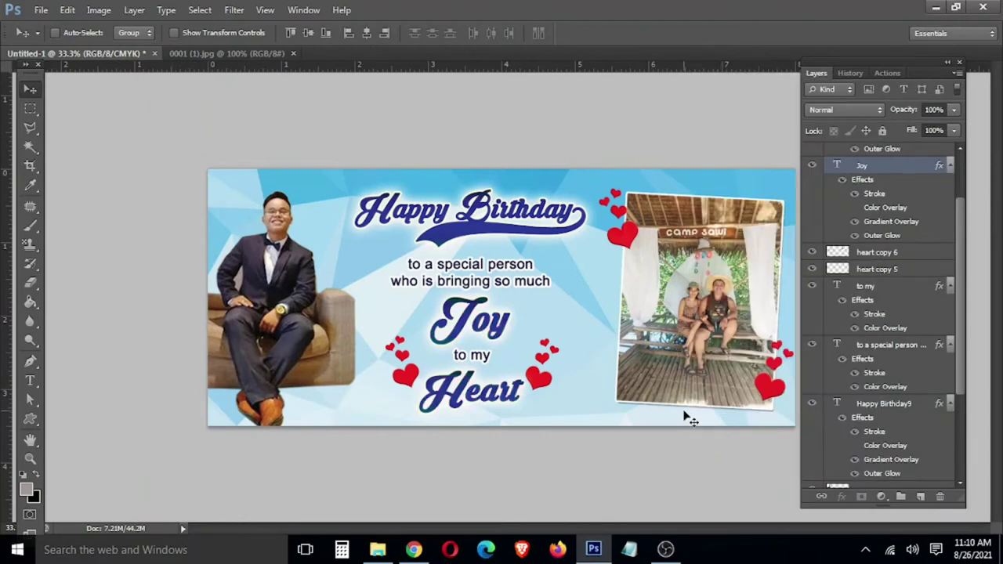
# - Recolour the stroke around the framed couple photo to a medium teal blue and apply the layer style
pyautogui.rightClick(682, 293)
pyautogui.click(691, 292)
pyautogui.rightClick(881, 441)
pyautogui.click(810, 42)
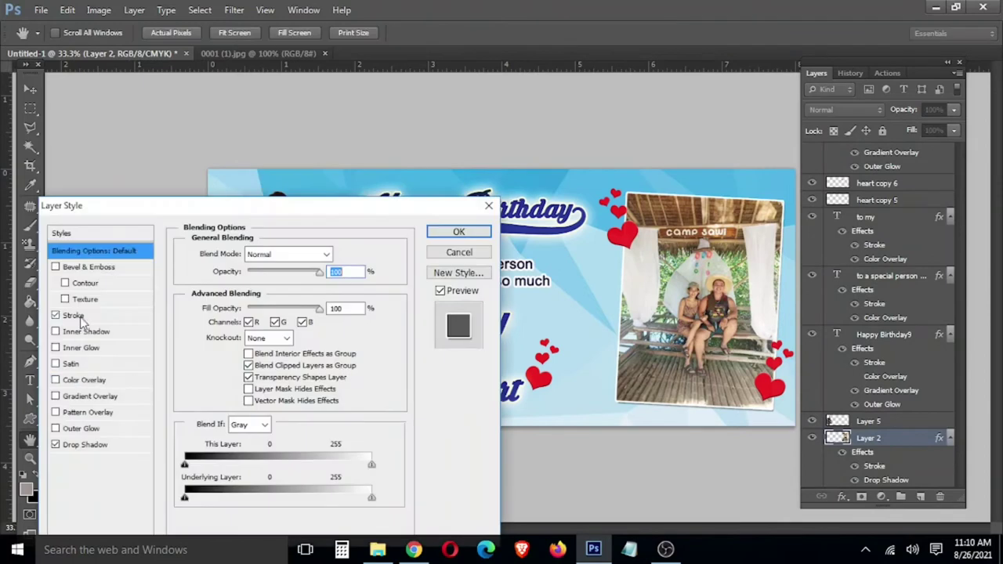
pyautogui.click(79, 317)
pyautogui.click(219, 352)
pyautogui.click(248, 270)
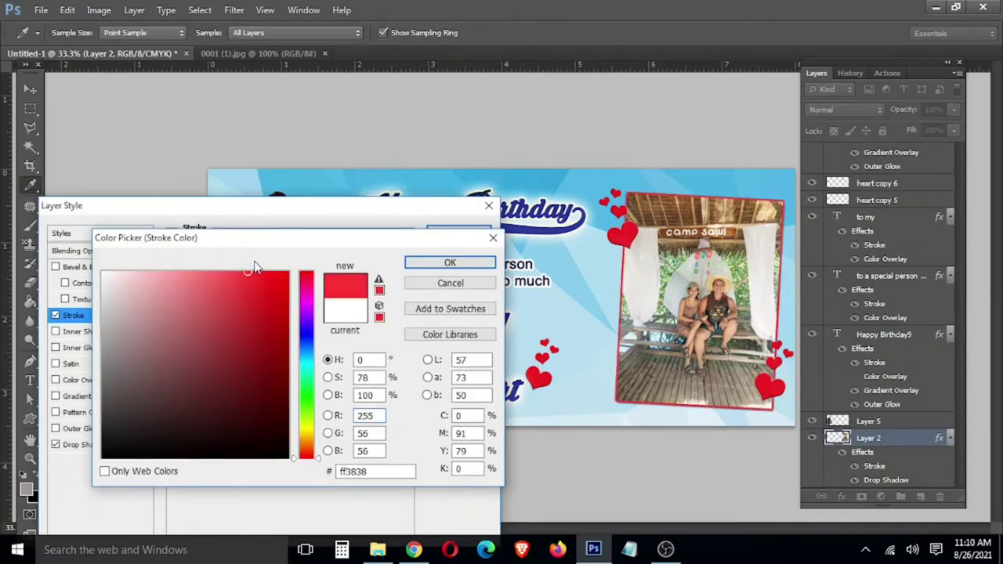
pyautogui.click(306, 358)
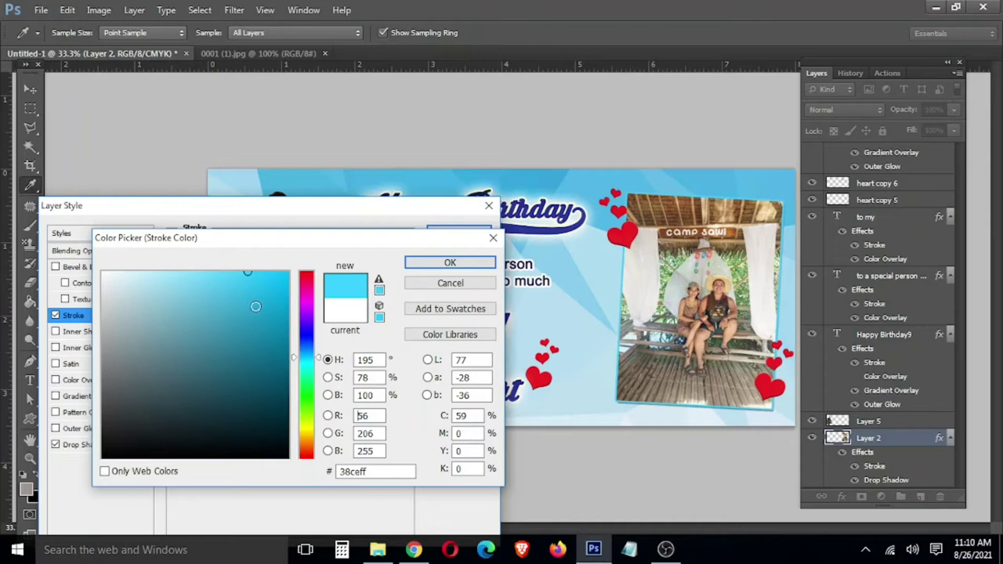
pyautogui.click(169, 271)
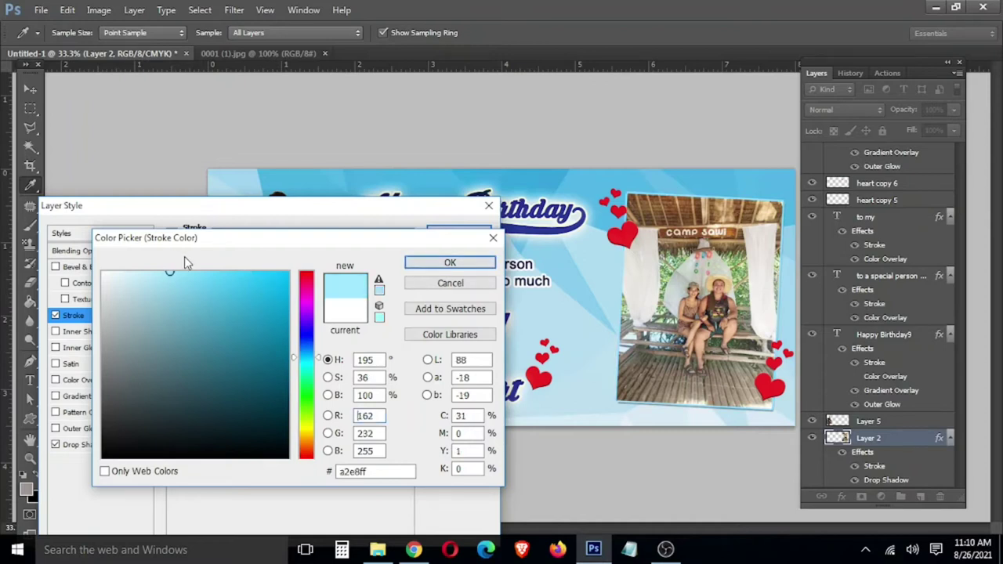
pyautogui.click(288, 366)
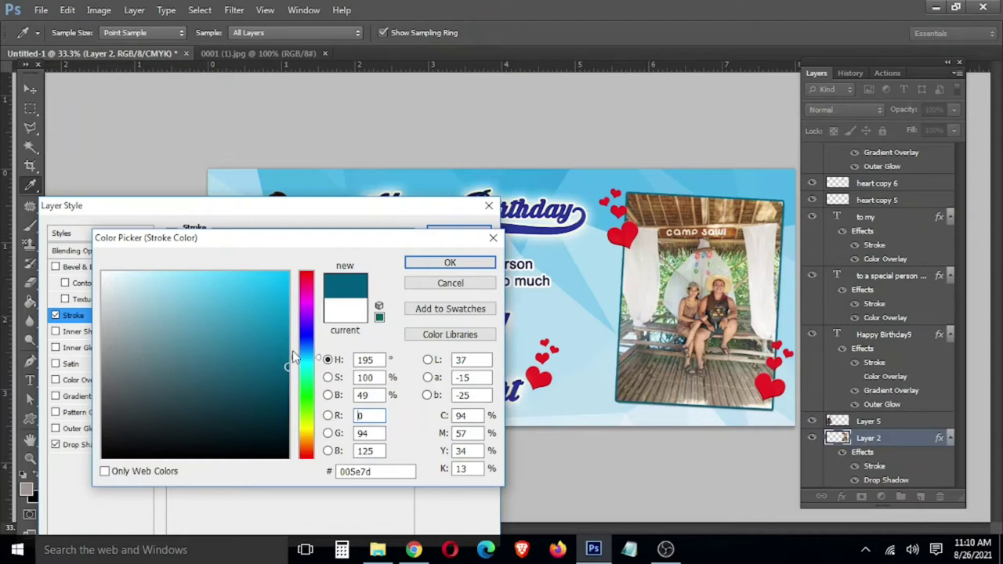
pyautogui.moveTo(292, 352); pyautogui.dragTo(317, 326)
pyautogui.click(443, 263)
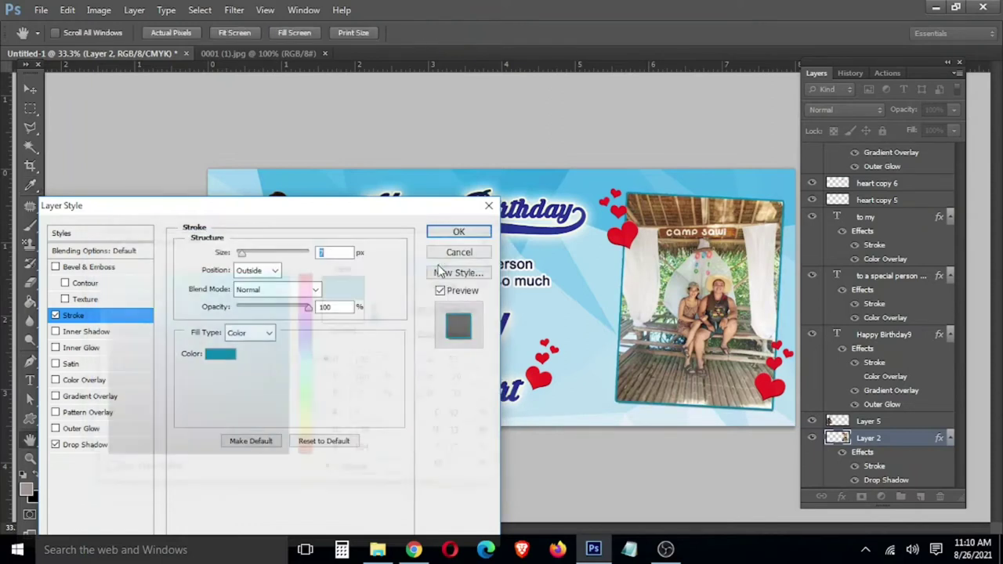
pyautogui.click(459, 233)
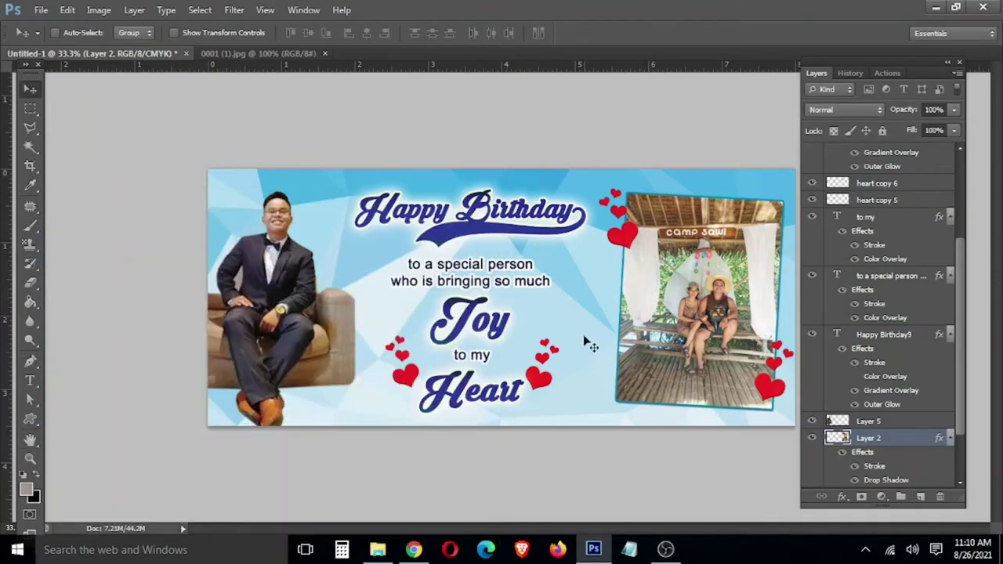
# - Select both heart clusters flanking the word Heart and set their layer opacity to 66%
pyautogui.rightClick(540, 381)
pyautogui.click(555, 389)
pyautogui.rightClick(409, 371)
pyautogui.keyDown('shift'); pyautogui.click(421, 381); pyautogui.keyUp('shift')
pyautogui.press('5')
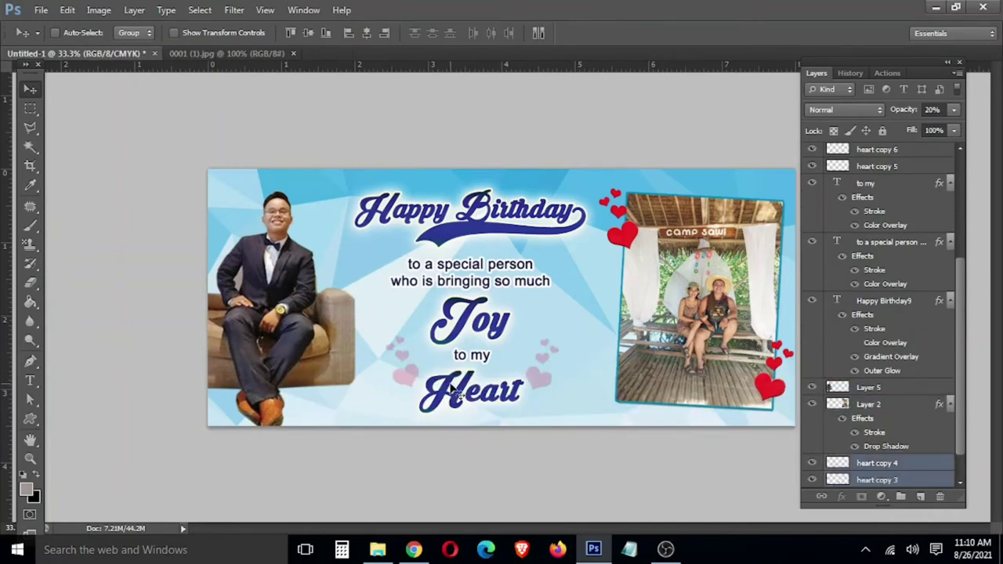
pyautogui.press('8')
pyautogui.press('9')
pyautogui.press('6')
pyautogui.press('6')
pyautogui.press('6')
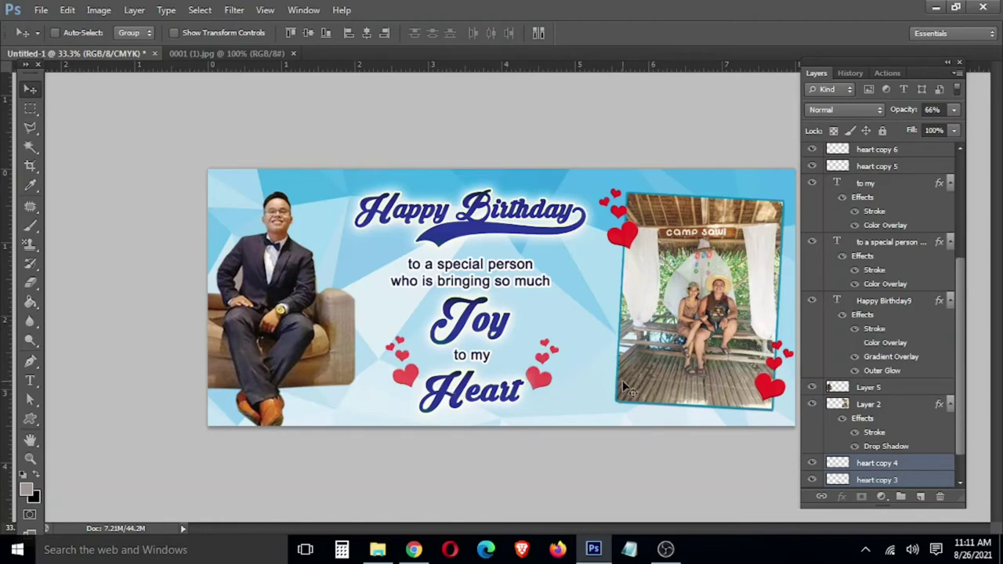
# - Hide the panels to show the whole layout and close the 0001 (1).jpg document
pyautogui.press('Tab')
pyautogui.click(278, 29)
pyautogui.click(293, 29)
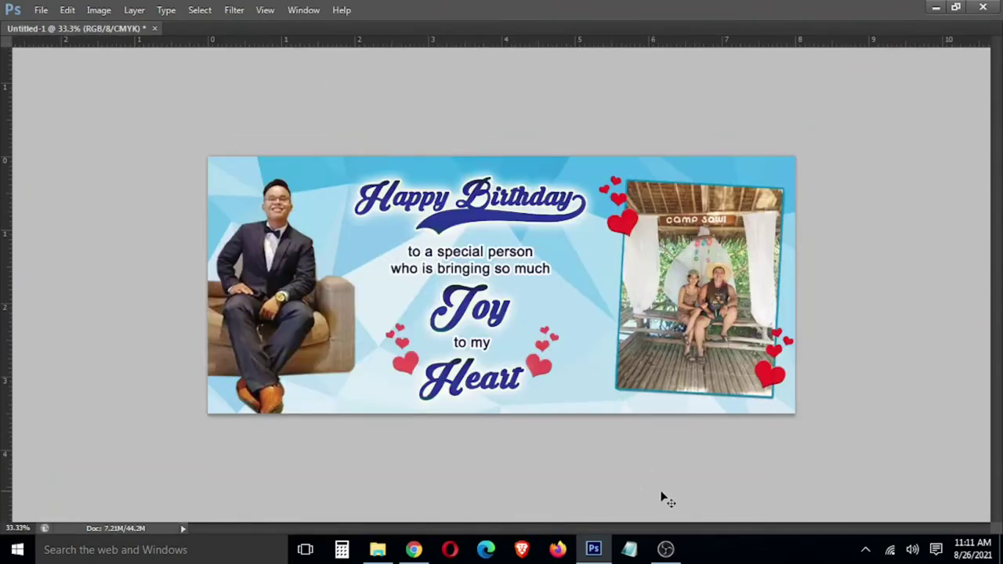